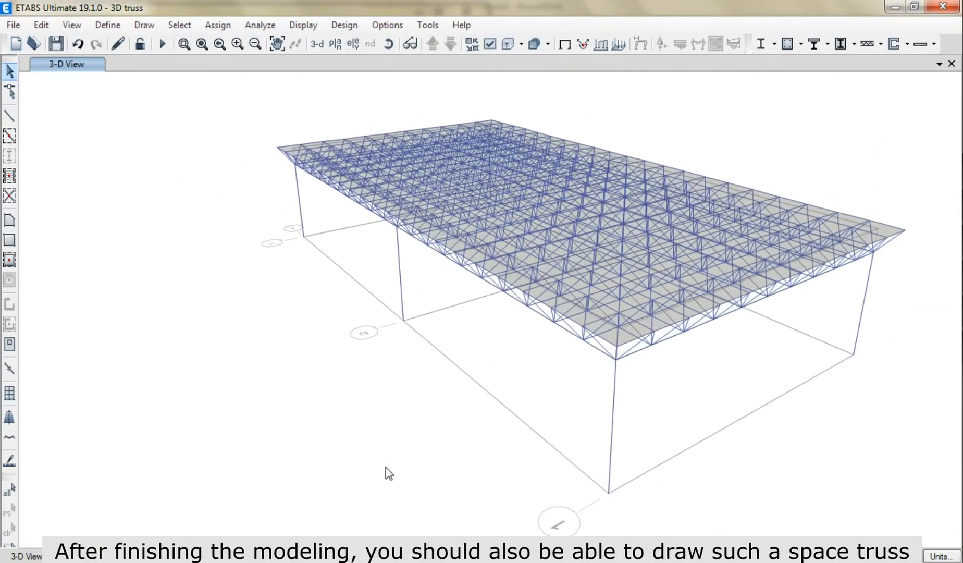
Step: Check the length of the bottom chord beam beside the truss's corner column in its geometry data
{"action": "middle_click_drag", "start_coordinate": [890, 395], "coordinate": [709, 338]}
{"action": "scroll", "coordinate": [708, 336], "scroll_direction": "up", "scroll_amount": 5}
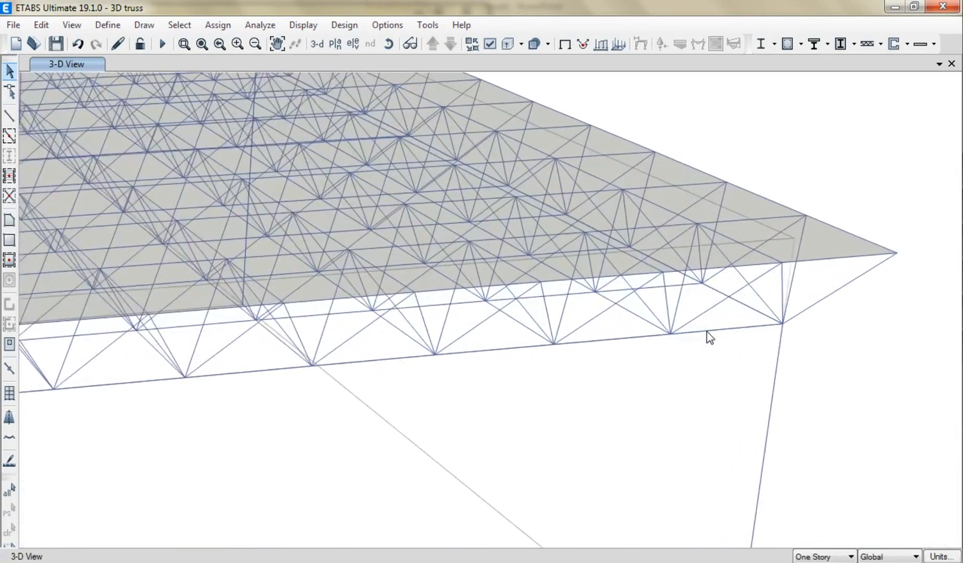
{"action": "right_click", "coordinate": [684, 336]}
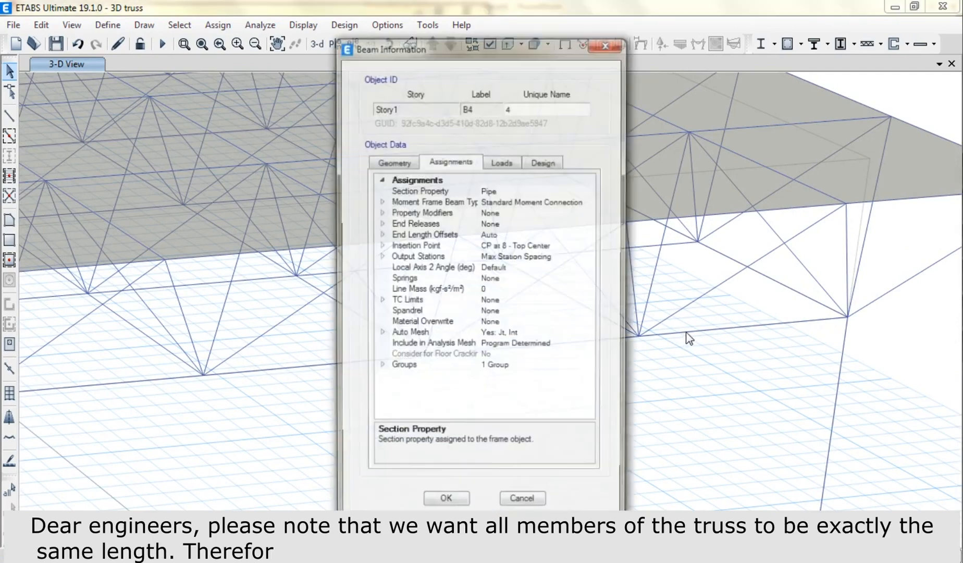
{"action": "left_click", "coordinate": [413, 164]}
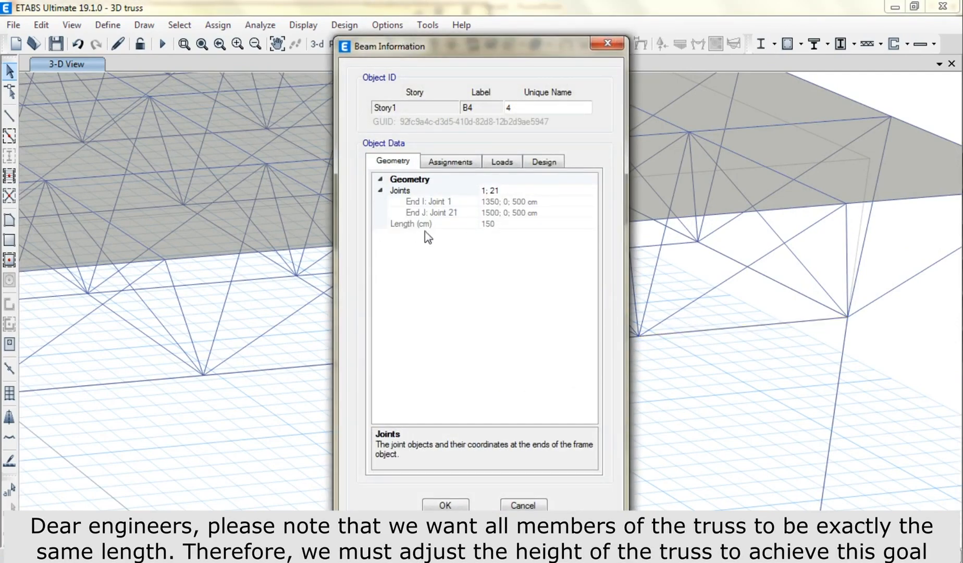
{"action": "left_click", "coordinate": [608, 44]}
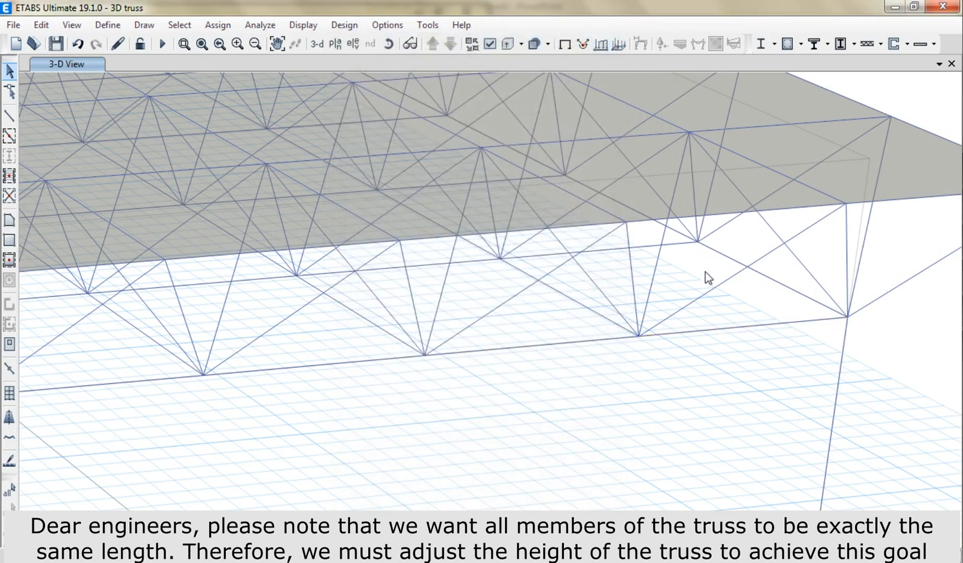
Step: Check the lengths of the four diagonal braces meeting at the bottom edge joint next to the corner column
{"action": "right_click", "coordinate": [707, 293]}
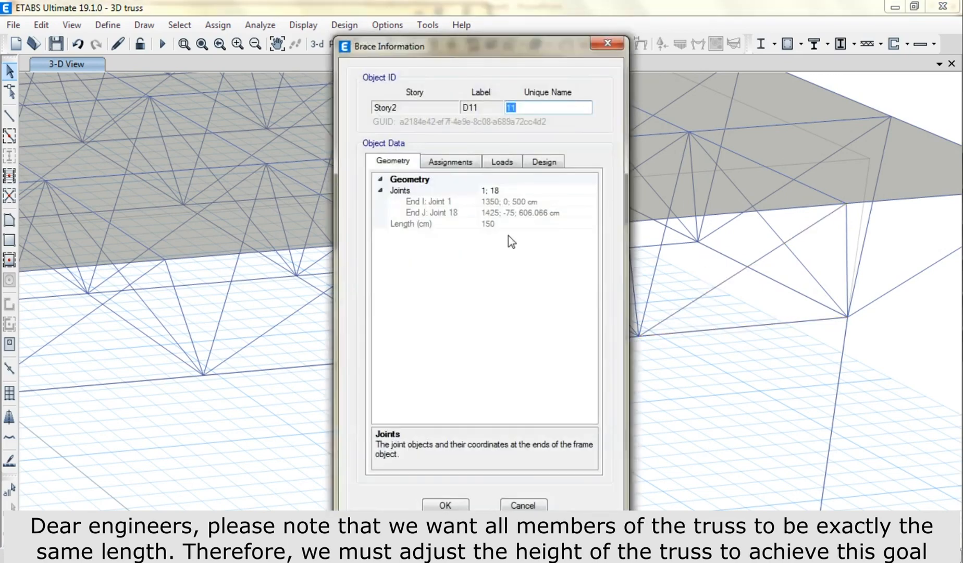
{"action": "key", "text": "Escape"}
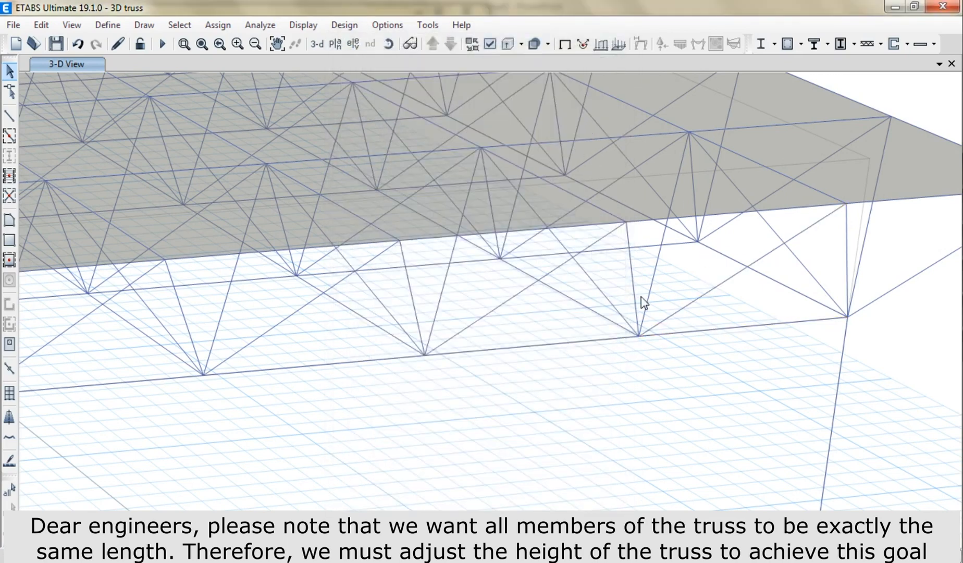
{"action": "right_click", "coordinate": [653, 297]}
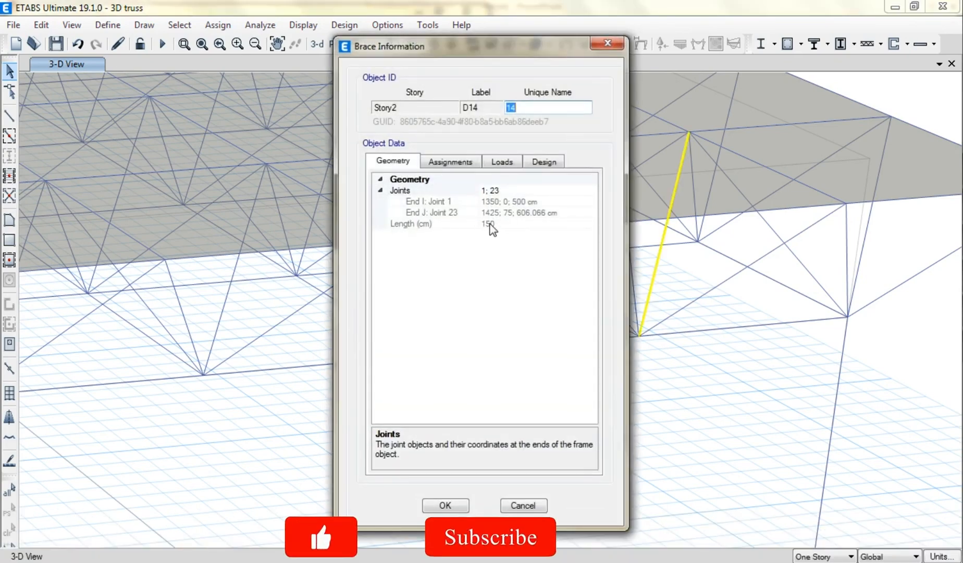
{"action": "key", "text": "Escape"}
{"action": "right_click", "coordinate": [634, 290]}
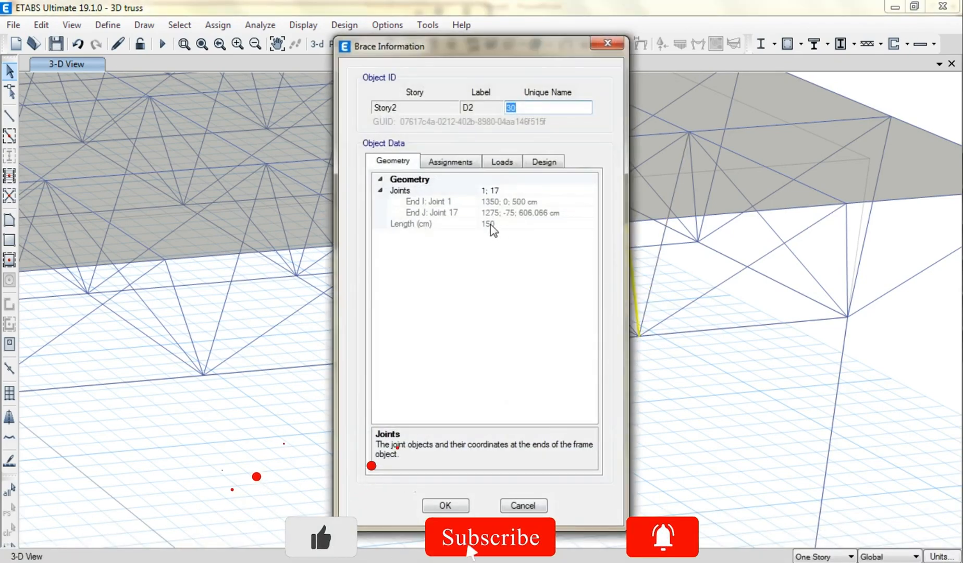
{"action": "key", "text": "Escape"}
{"action": "right_click", "coordinate": [600, 298]}
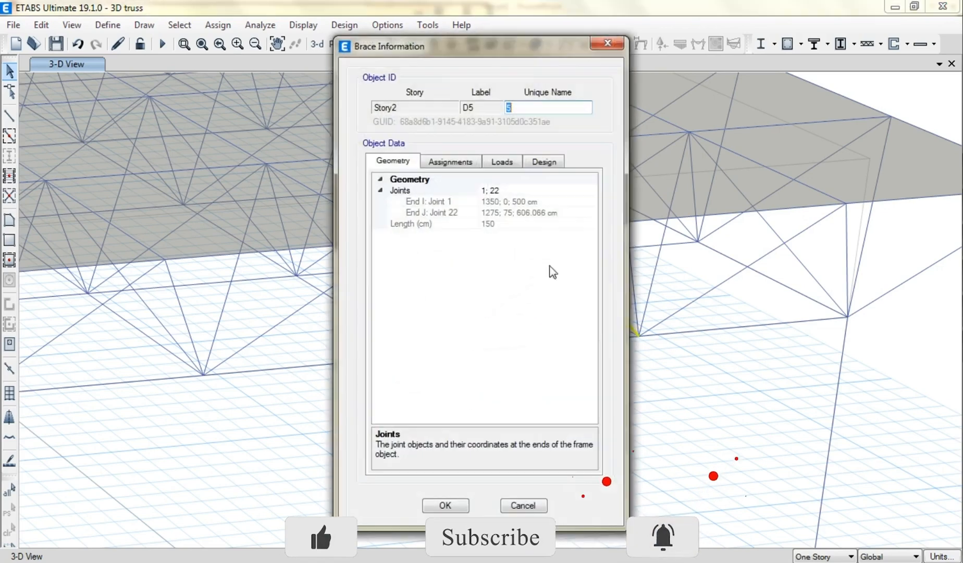
{"action": "key", "text": "Escape"}
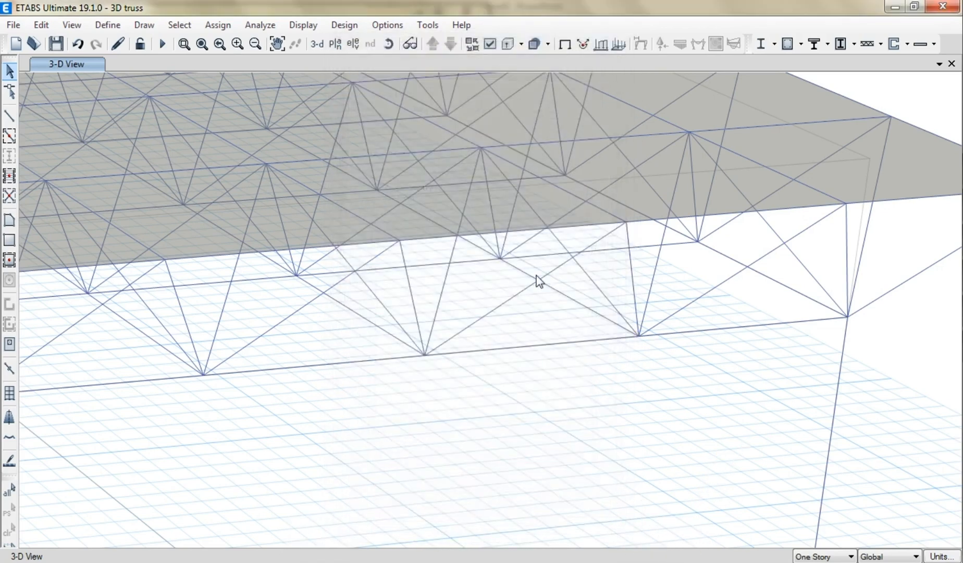
Step: Check the lengths of three more bottom chord beams, two at the same edge joint and one further inside the truss
{"action": "right_click", "coordinate": [577, 303]}
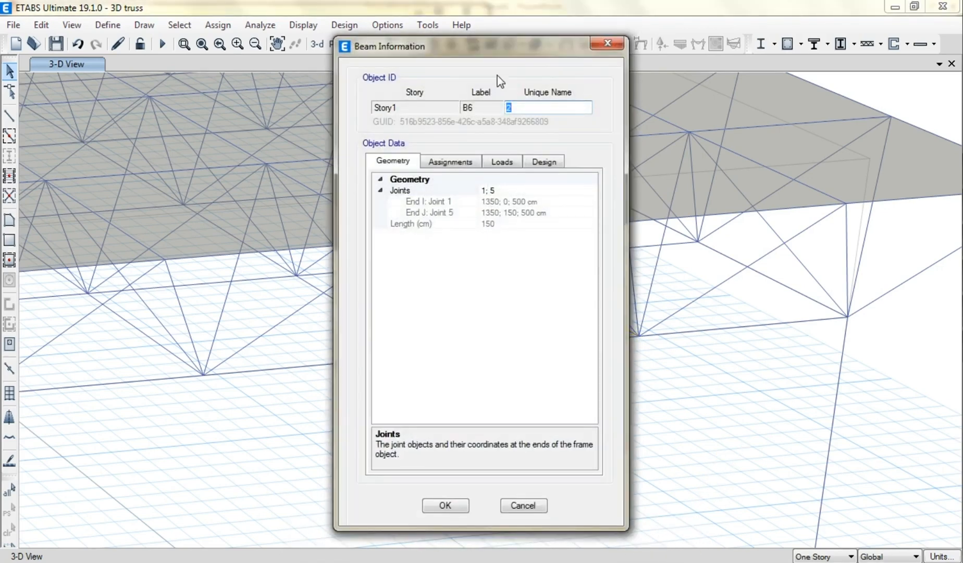
{"action": "left_click_drag", "start_coordinate": [446, 48], "coordinate": [359, 51]}
{"action": "key", "text": "Escape"}
{"action": "right_click", "coordinate": [602, 344]}
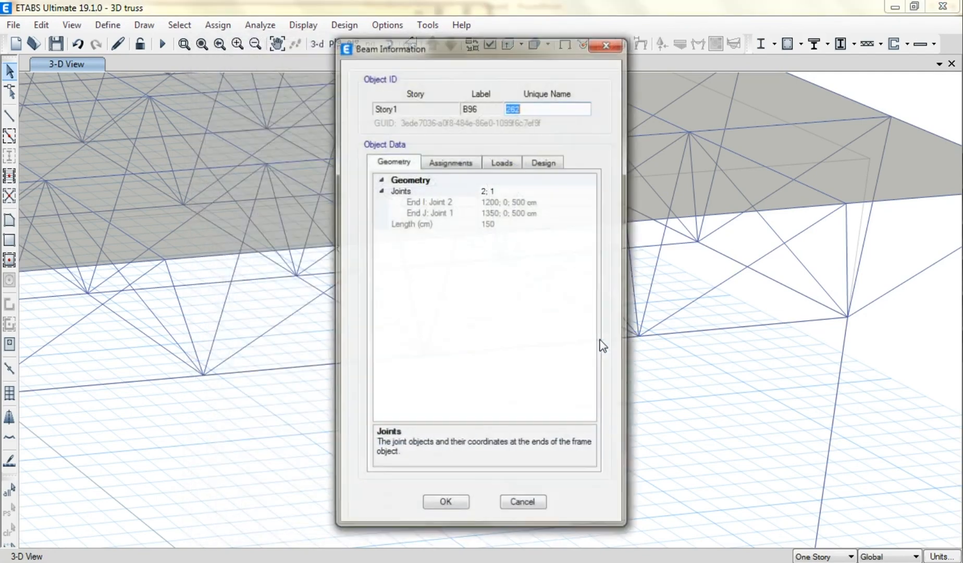
{"action": "left_click", "coordinate": [607, 43]}
{"action": "right_click", "coordinate": [226, 232]}
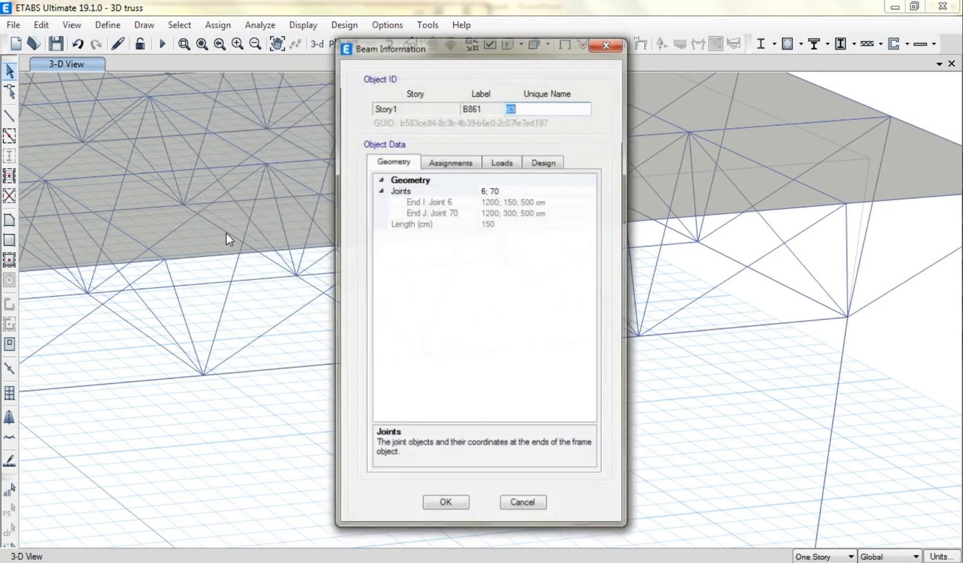
{"action": "key", "text": "Escape"}
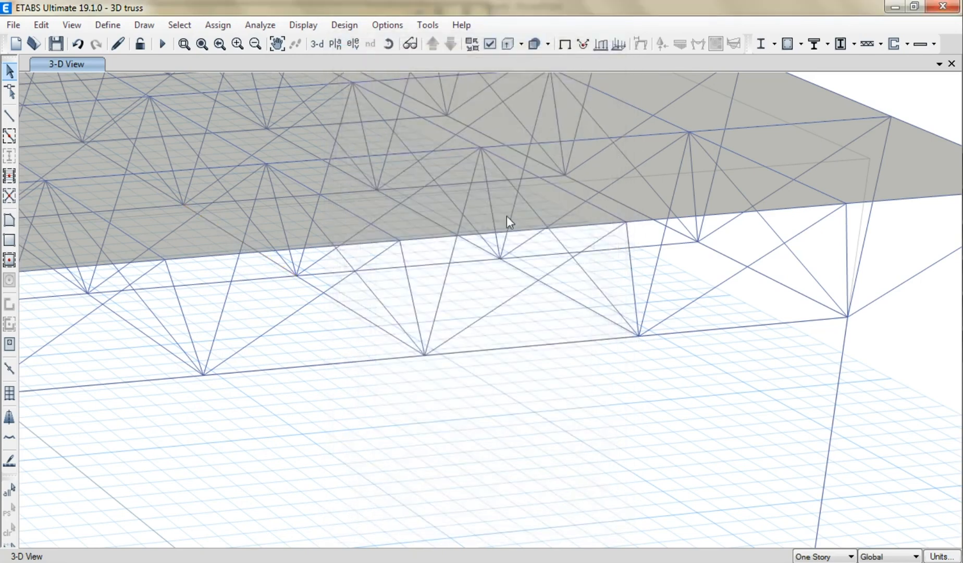
Step: Check the lengths of two more diagonal braces in other parts of the truss
{"action": "right_click", "coordinate": [682, 94]}
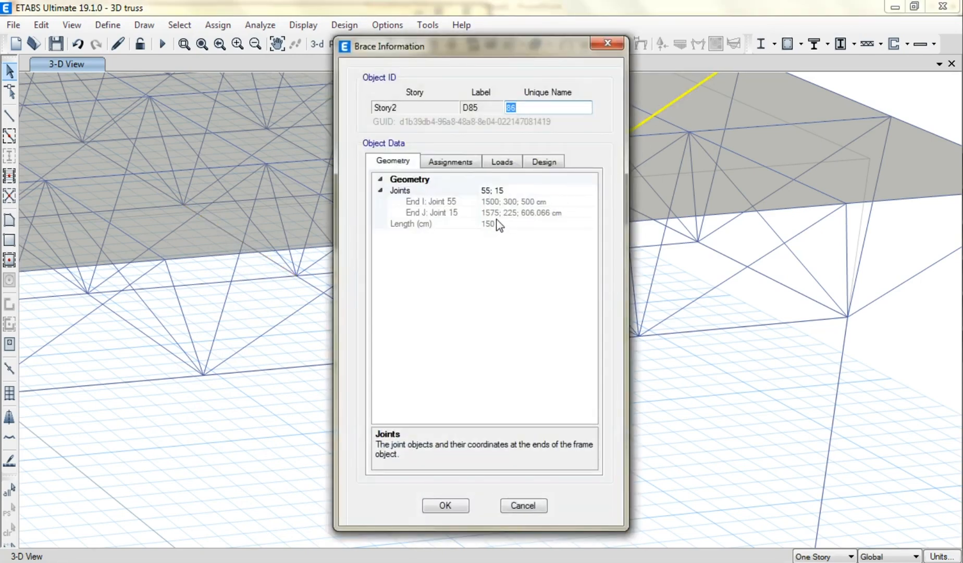
{"action": "key", "text": "Escape"}
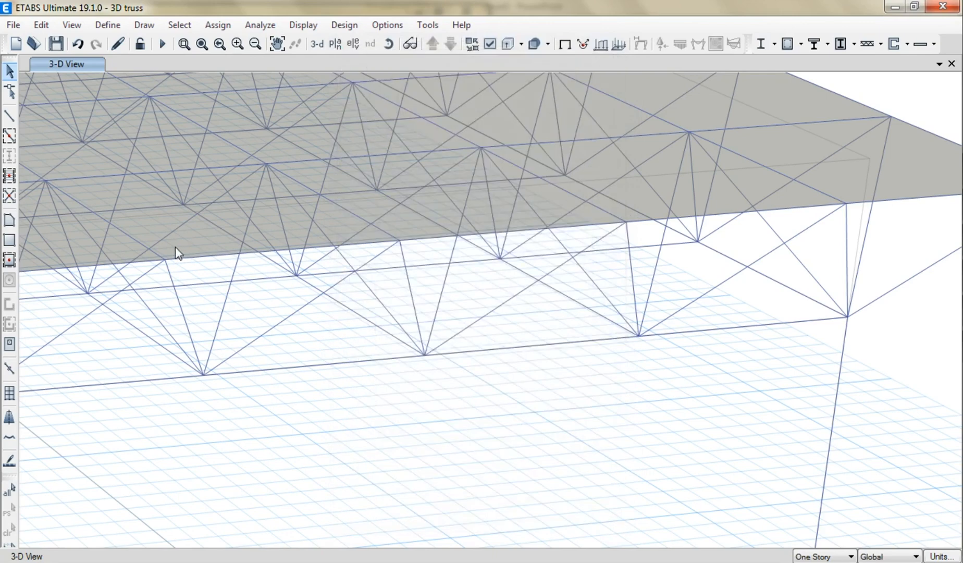
{"action": "right_click", "coordinate": [66, 241]}
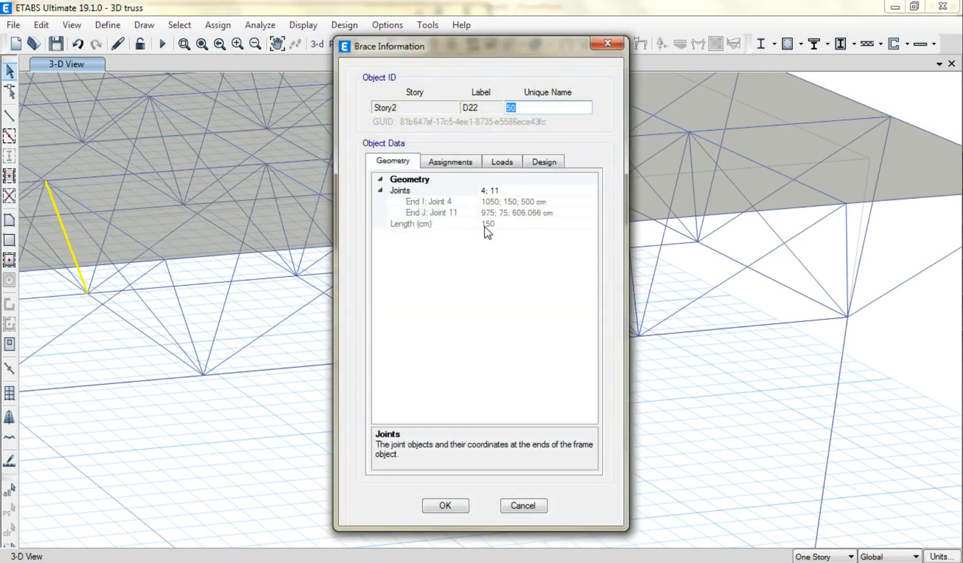
{"action": "left_click", "coordinate": [607, 44]}
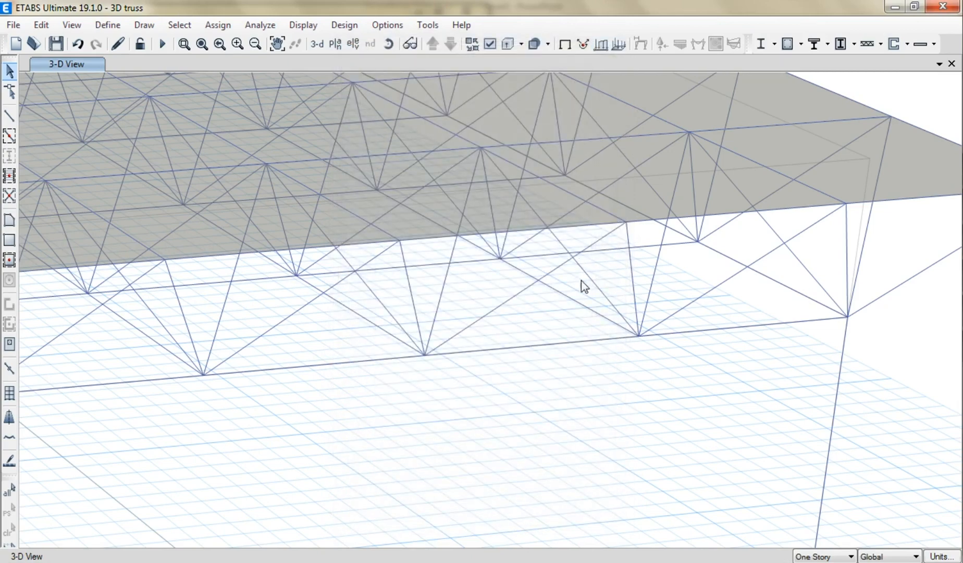
Step: Add a second 3-D view window and switch the original window to the plan view of the Base level
{"action": "scroll", "coordinate": [583, 299], "scroll_direction": "down", "scroll_amount": 5}
{"action": "scroll", "coordinate": [589, 294], "scroll_direction": "down", "scroll_amount": 2}
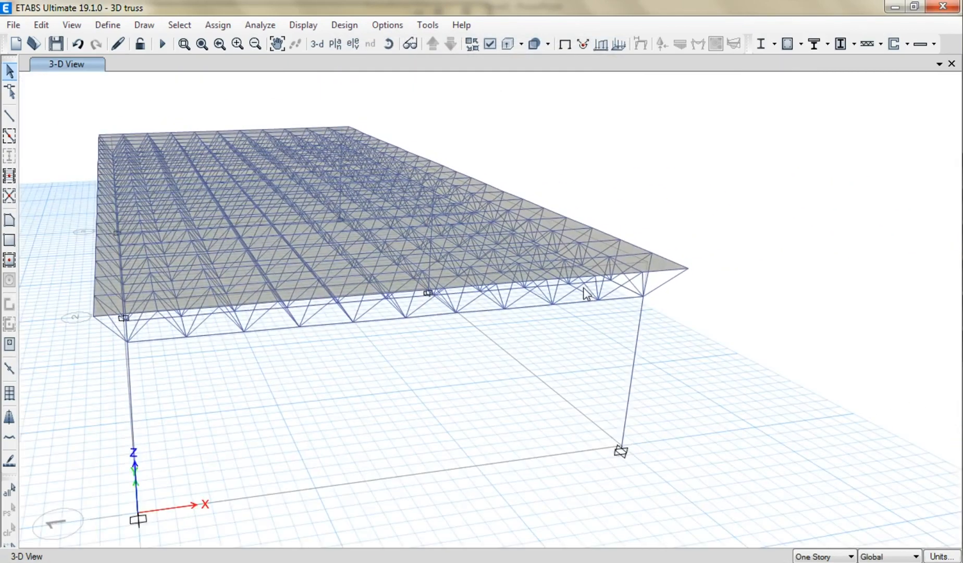
{"action": "middle_click_drag", "start_coordinate": [542, 372], "coordinate": [679, 333]}
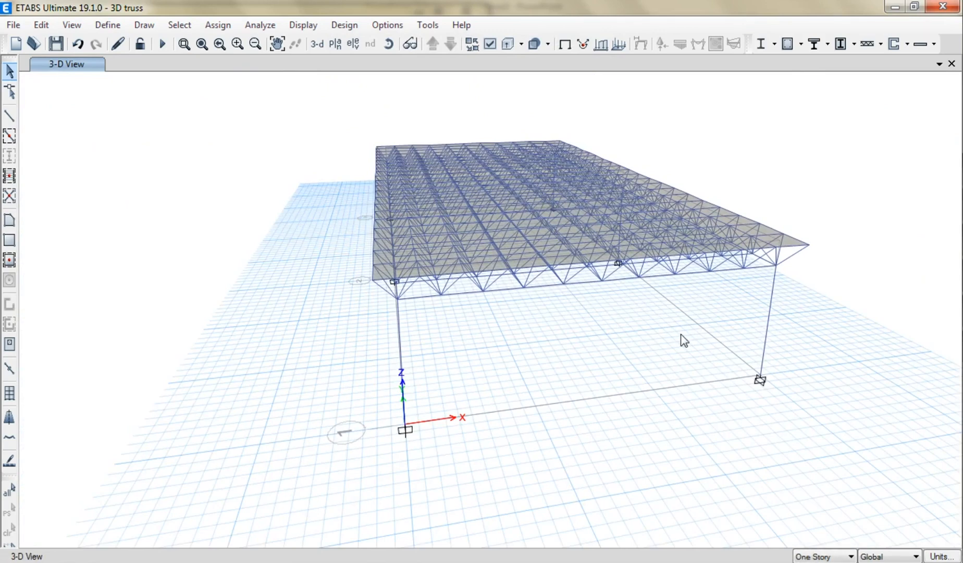
{"action": "left_click", "coordinate": [939, 66]}
{"action": "left_click", "coordinate": [886, 97]}
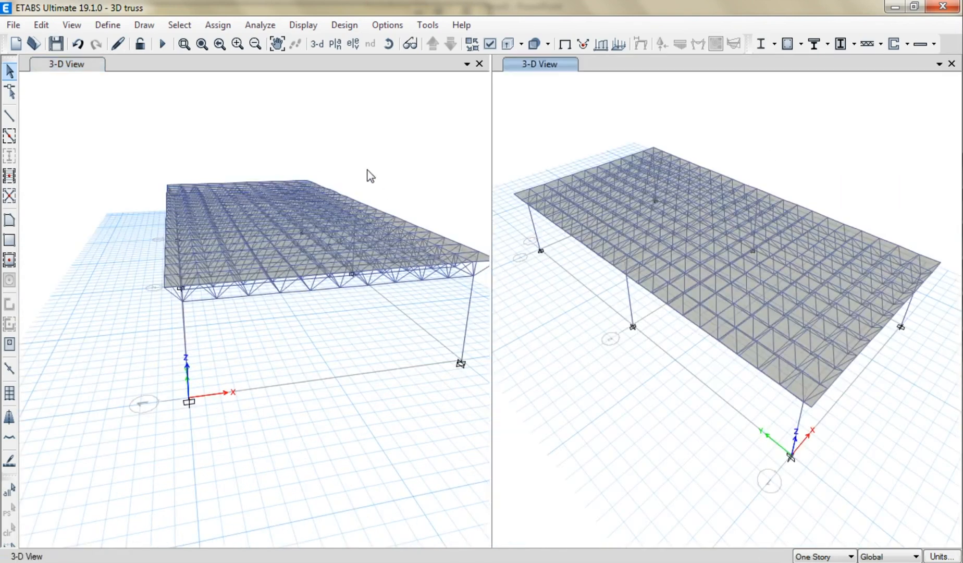
{"action": "left_click", "coordinate": [349, 130]}
{"action": "left_click", "coordinate": [335, 44]}
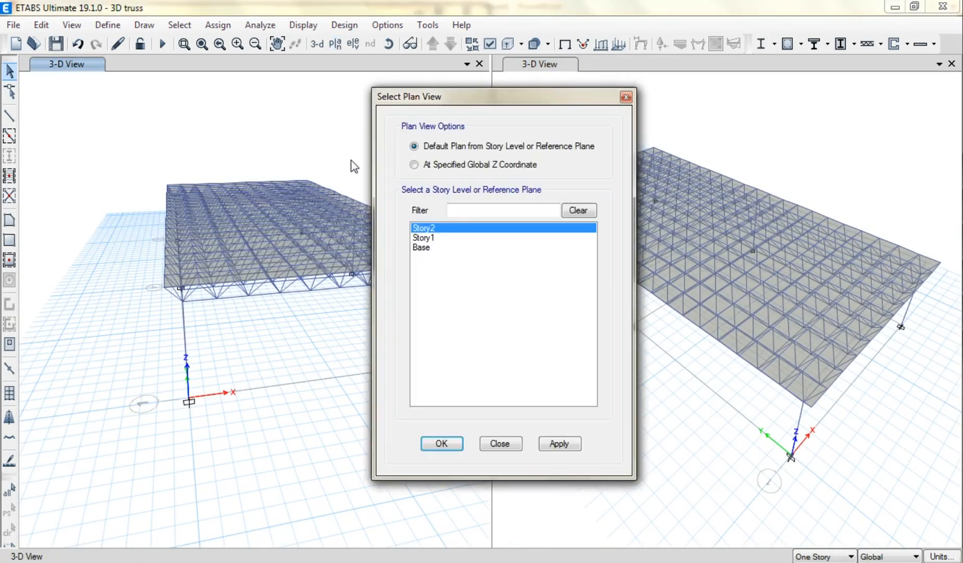
{"action": "left_click", "coordinate": [421, 247]}
{"action": "left_click", "coordinate": [449, 444]}
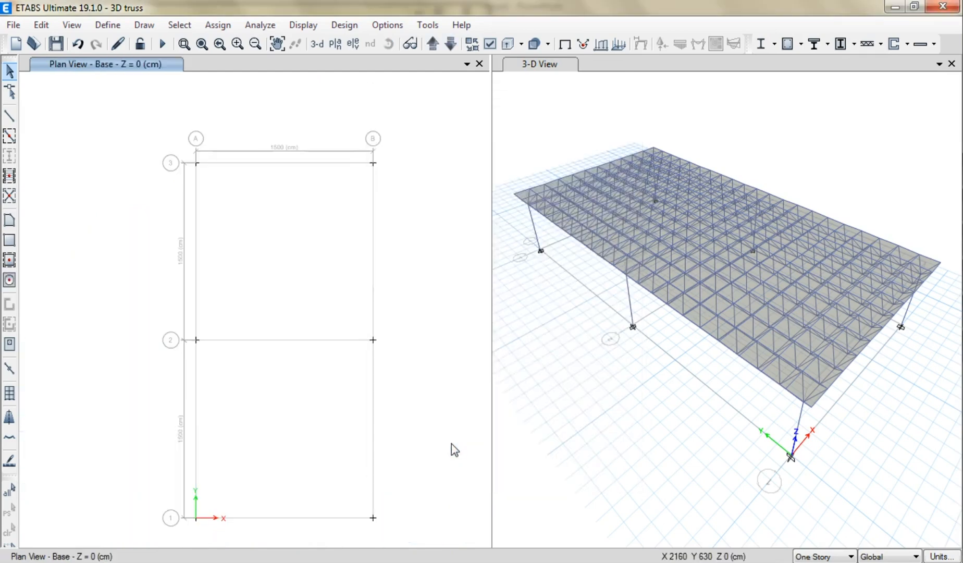
Step: Examine the span dimensions between grid lines 1 to 3 and A to B on the Base plan
{"action": "scroll", "coordinate": [178, 430], "scroll_direction": "up", "scroll_amount": 3}
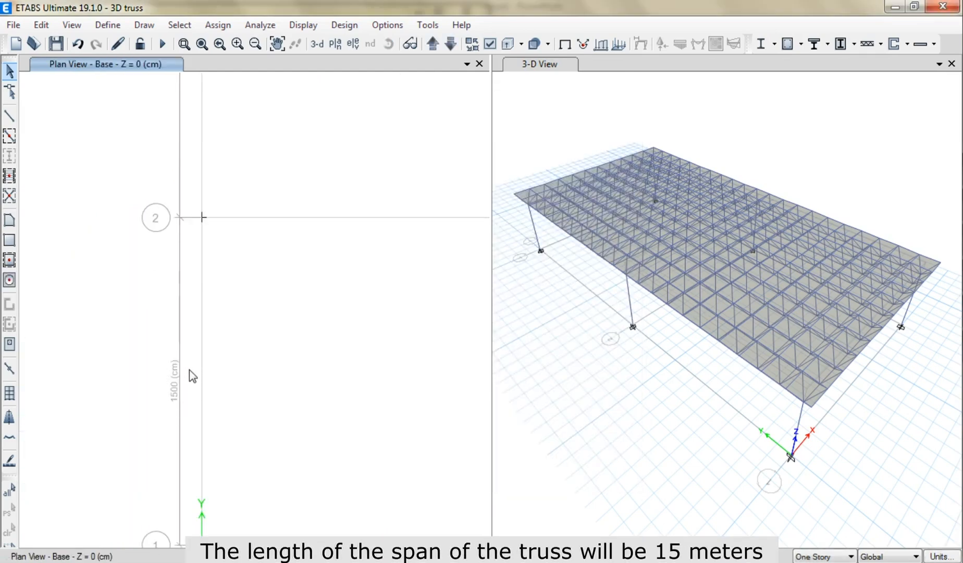
{"action": "middle_click_drag", "start_coordinate": [235, 282], "coordinate": [232, 451]}
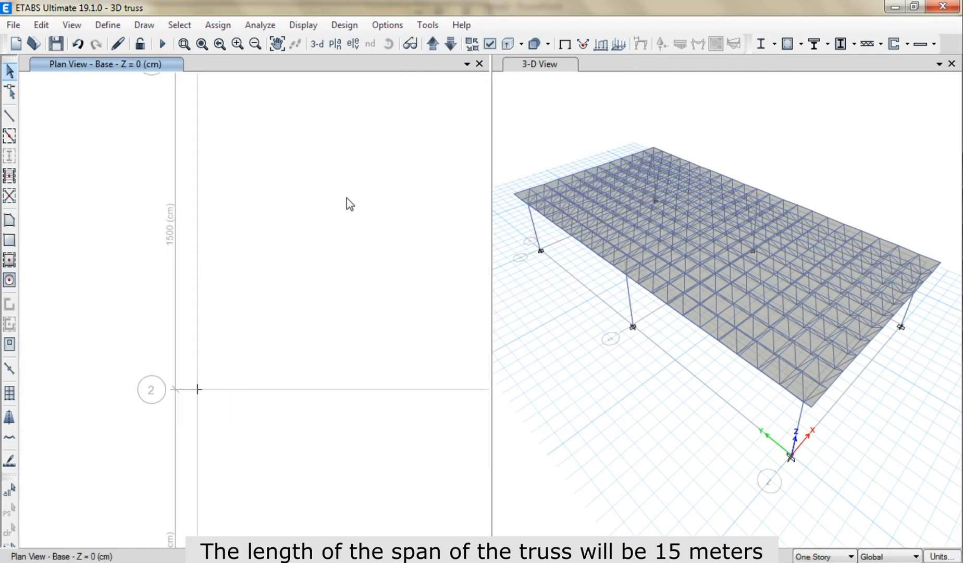
{"action": "middle_click_drag", "start_coordinate": [349, 203], "coordinate": [271, 394]}
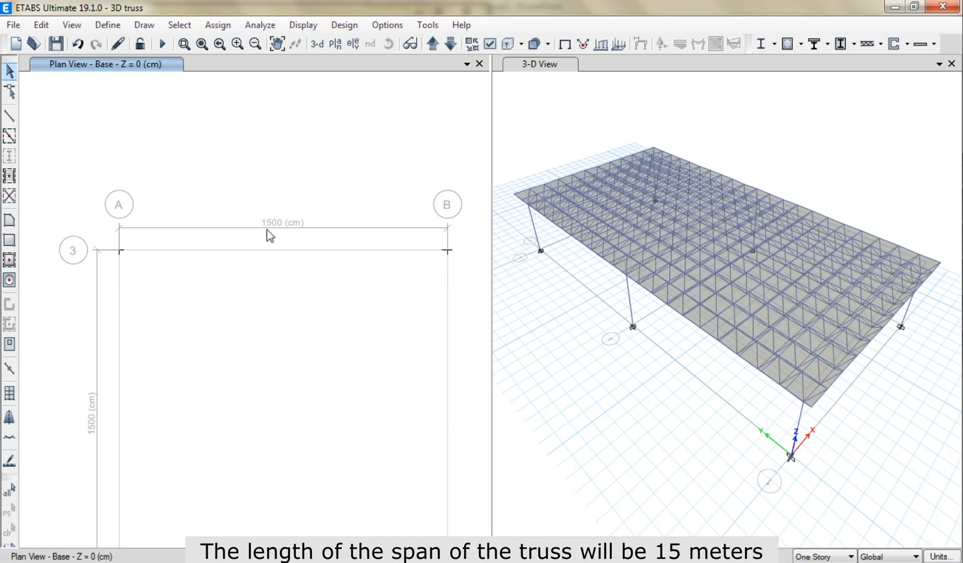
{"action": "scroll", "coordinate": [282, 235], "scroll_direction": "down", "scroll_amount": 2}
{"action": "middle_click_drag", "start_coordinate": [309, 339], "coordinate": [300, 280]}
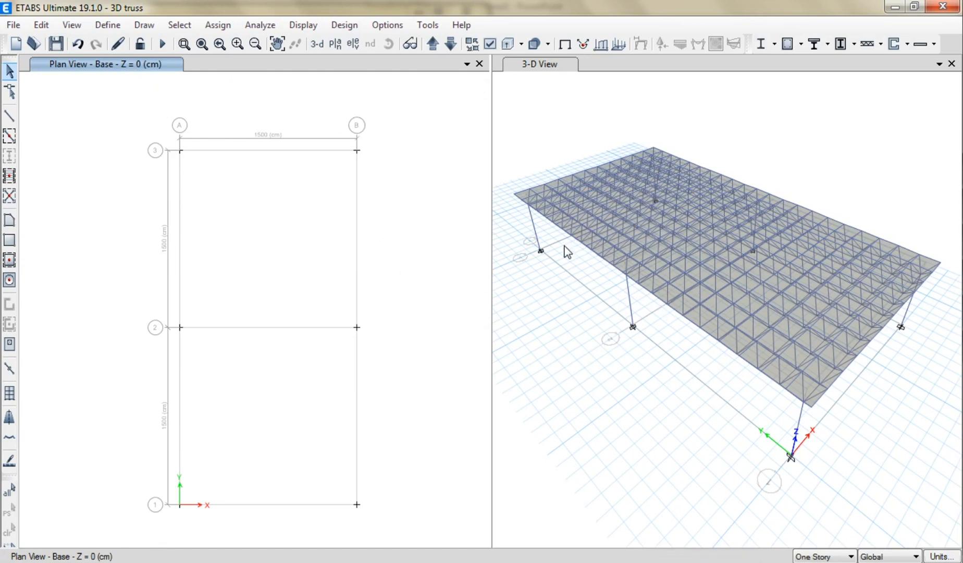
Step: Create a new model with the saved user default settings and the Blank template
{"action": "left_click", "coordinate": [14, 45]}
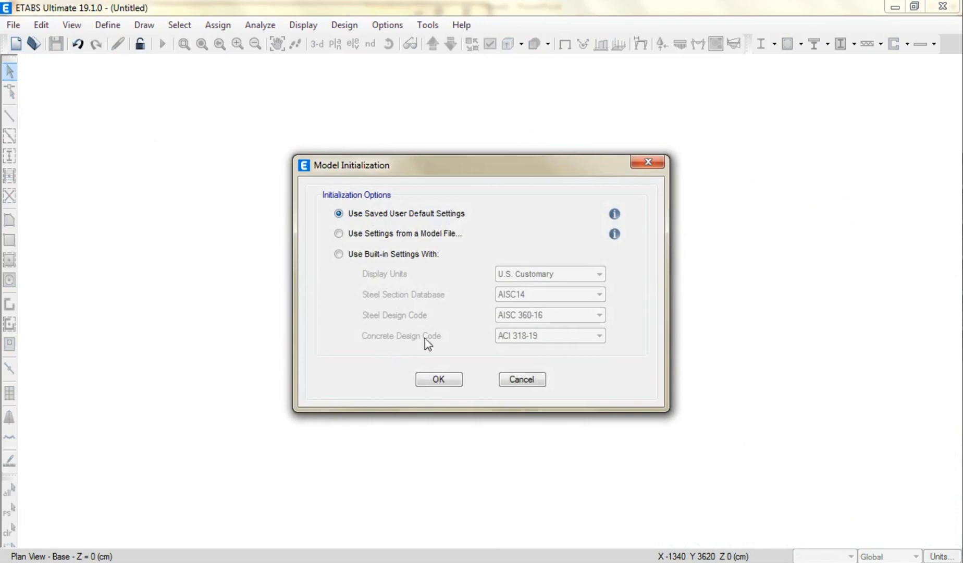
{"action": "left_click", "coordinate": [439, 379]}
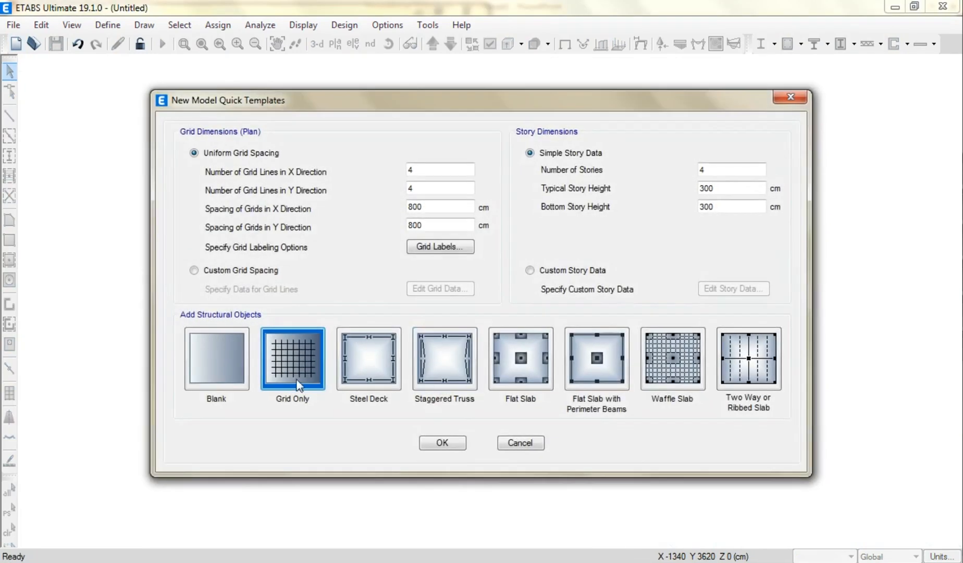
{"action": "left_click", "coordinate": [226, 365]}
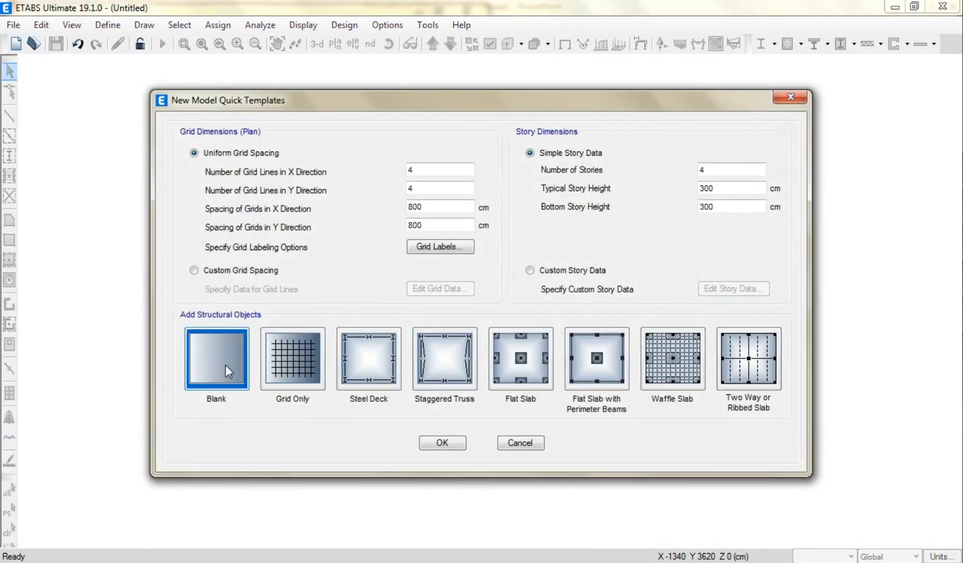
{"action": "left_click", "coordinate": [421, 442]}
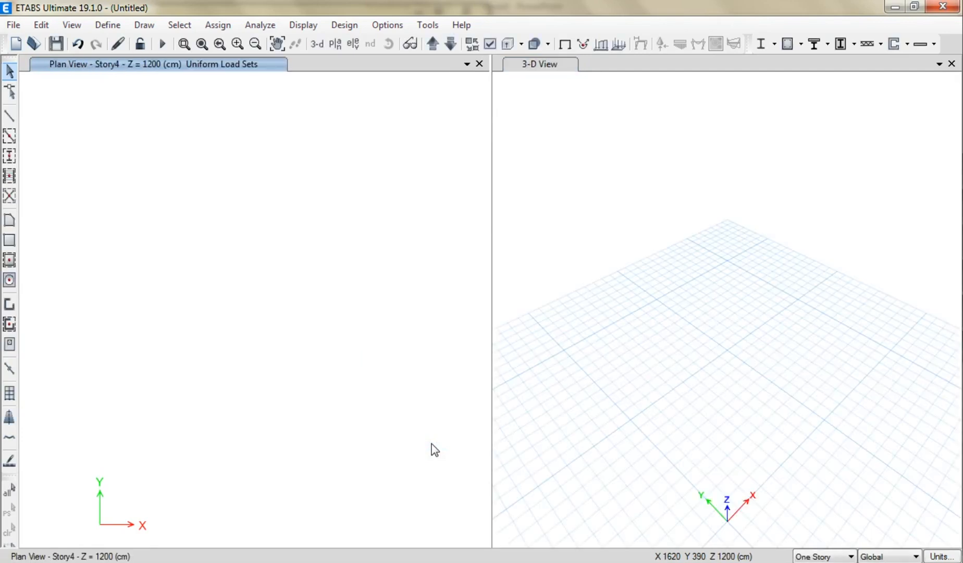
Step: Generate rectangular grids for grid system G1 with 21 X lines and 41 Y lines, spaced 75 cm in both directions
{"action": "right_click", "coordinate": [280, 179]}
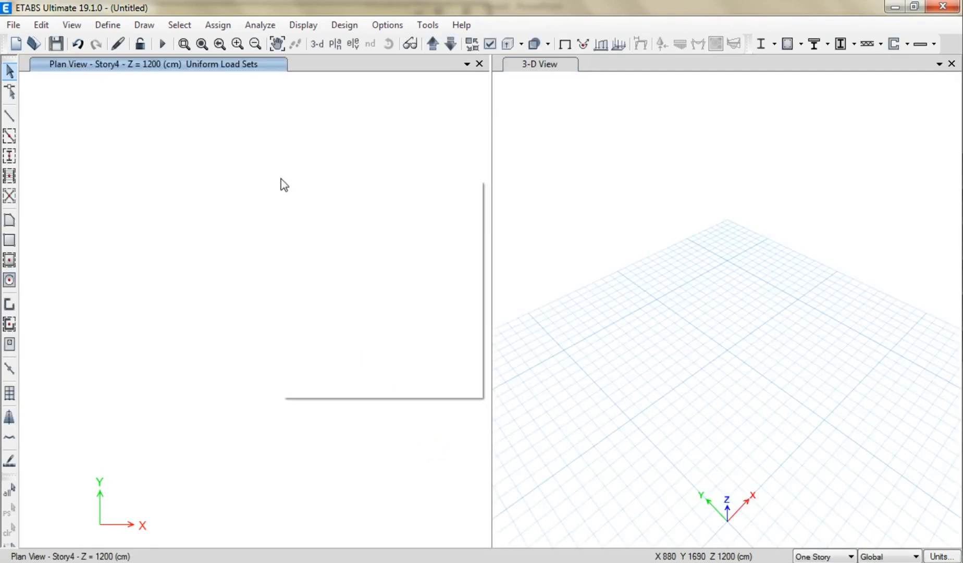
{"action": "left_click", "coordinate": [287, 188]}
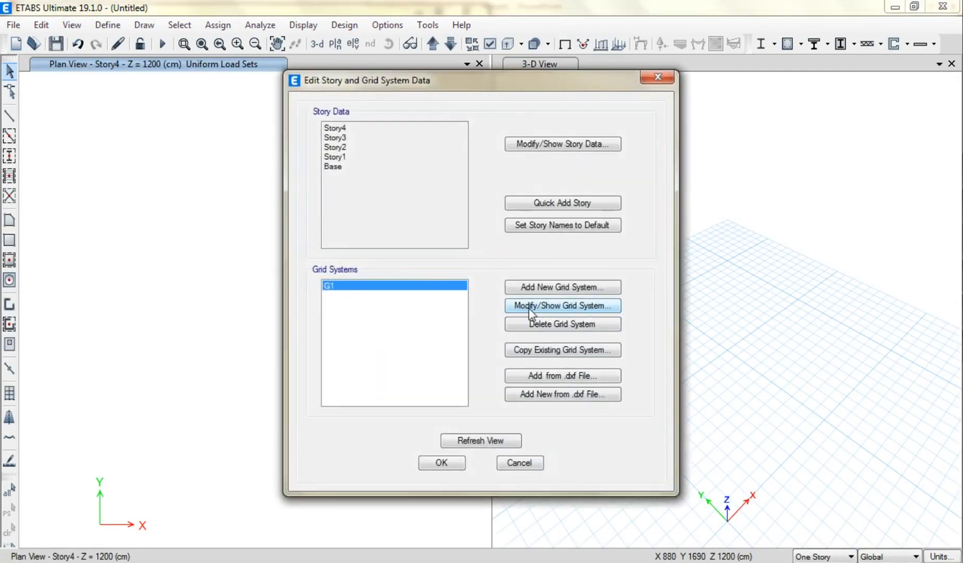
{"action": "left_click", "coordinate": [529, 309]}
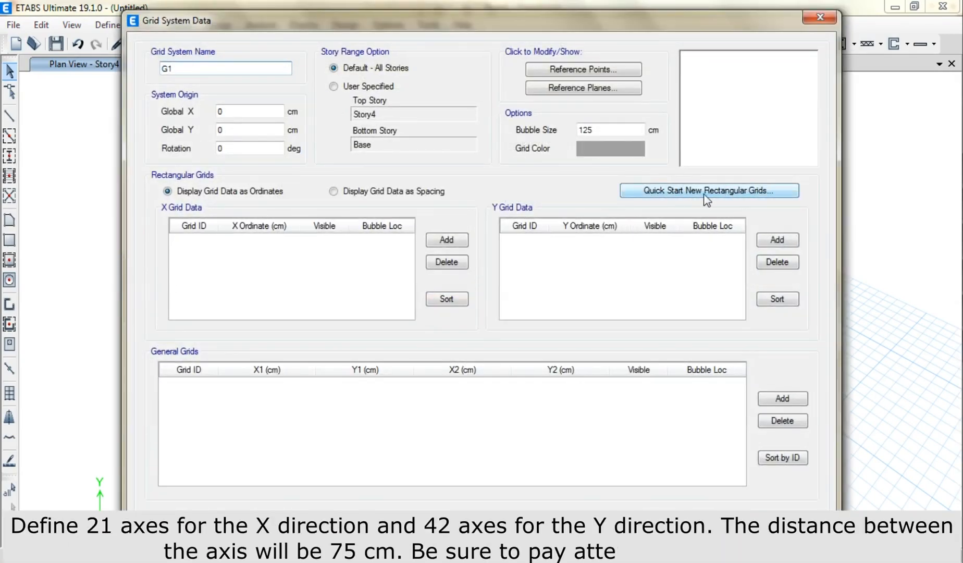
{"action": "left_click", "coordinate": [707, 193]}
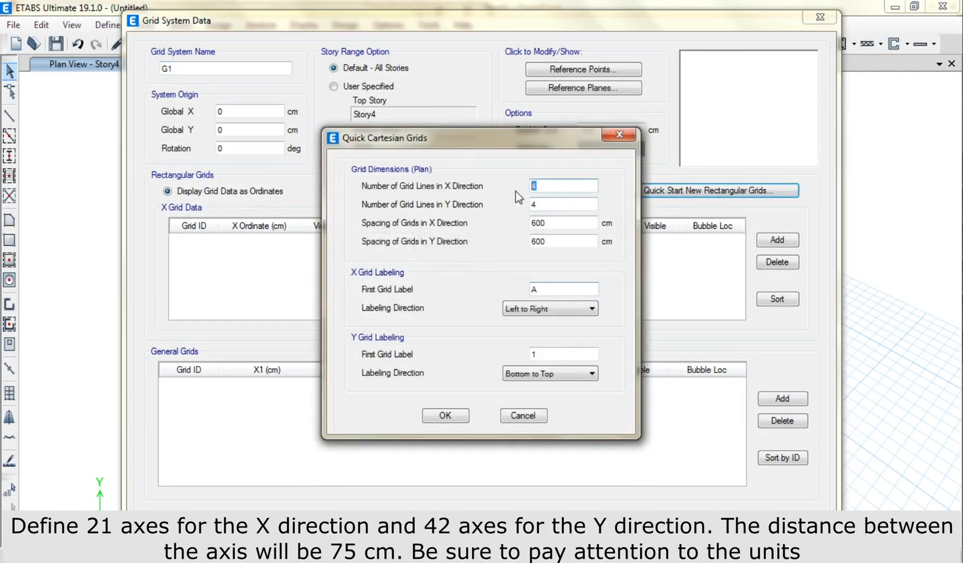
{"action": "key", "text": "Tab"}
{"action": "type", "text": "42"}
{"action": "left_click_drag", "start_coordinate": [555, 224], "coordinate": [526, 239]}
{"action": "type", "text": "75"}
{"action": "type", "text": "7"}
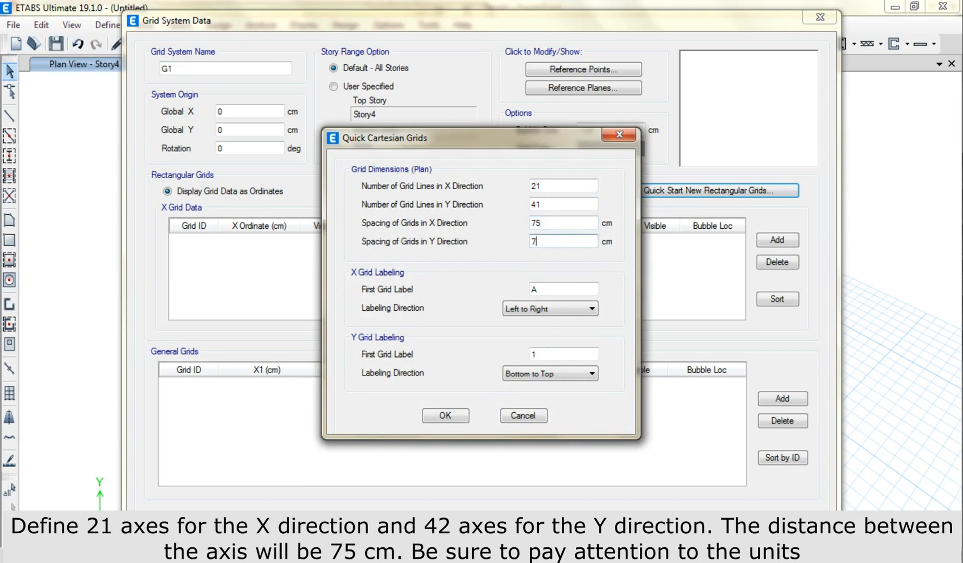
{"action": "type", "text": "5"}
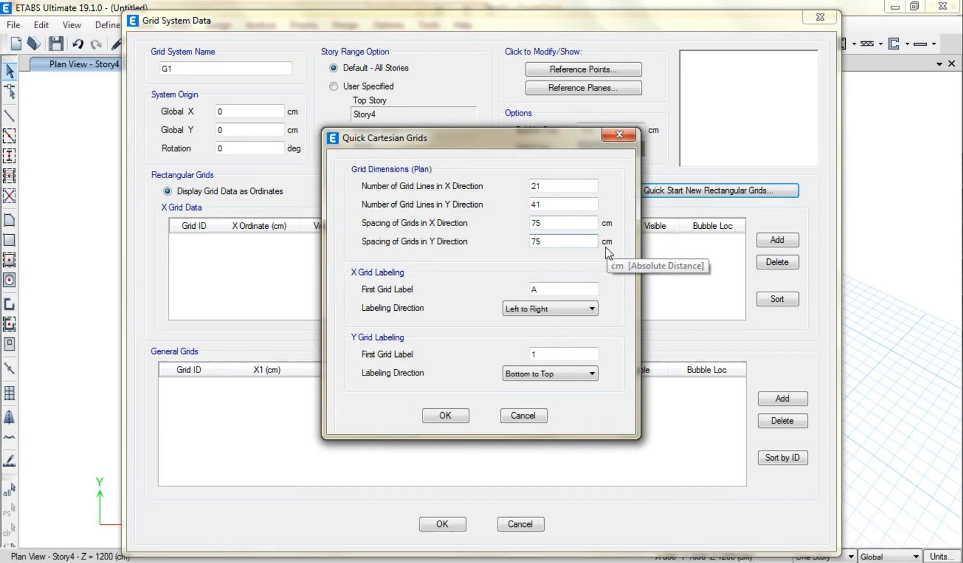
{"action": "left_click", "coordinate": [445, 415]}
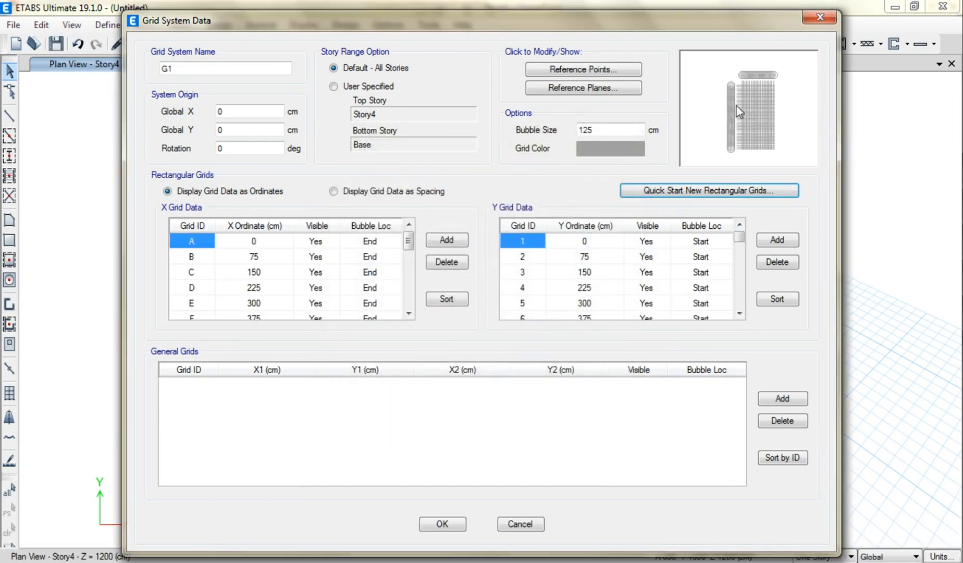
Step: Check the ordinates of the last X and Y grid lines and accept the grid system
{"action": "left_click_drag", "start_coordinate": [409, 241], "coordinate": [414, 312]}
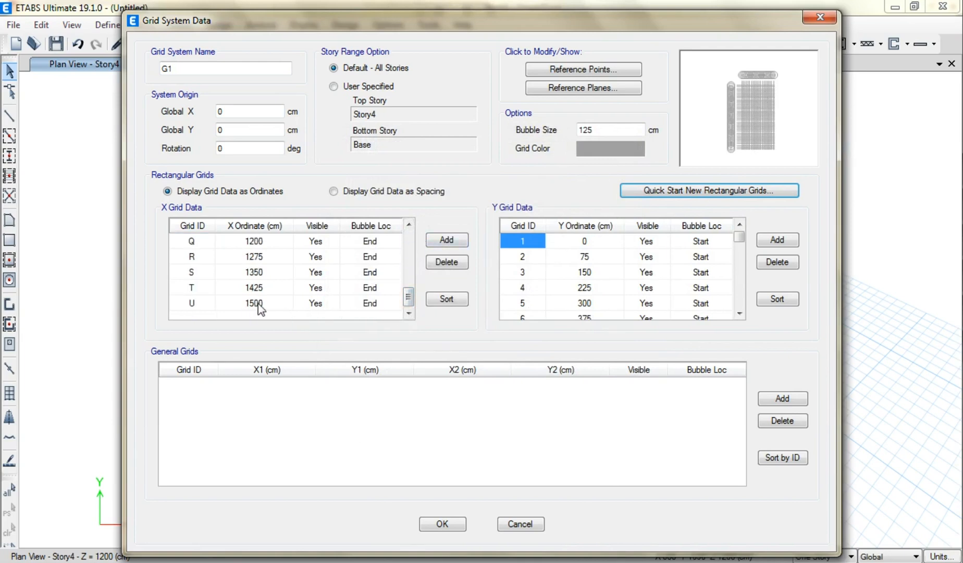
{"action": "left_click_drag", "start_coordinate": [739, 239], "coordinate": [742, 318]}
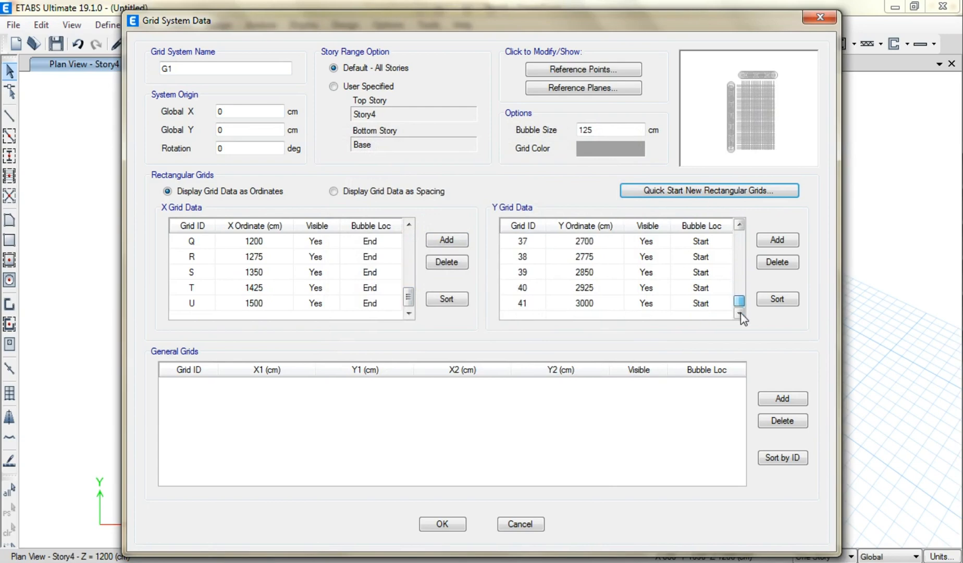
{"action": "left_click", "coordinate": [450, 524]}
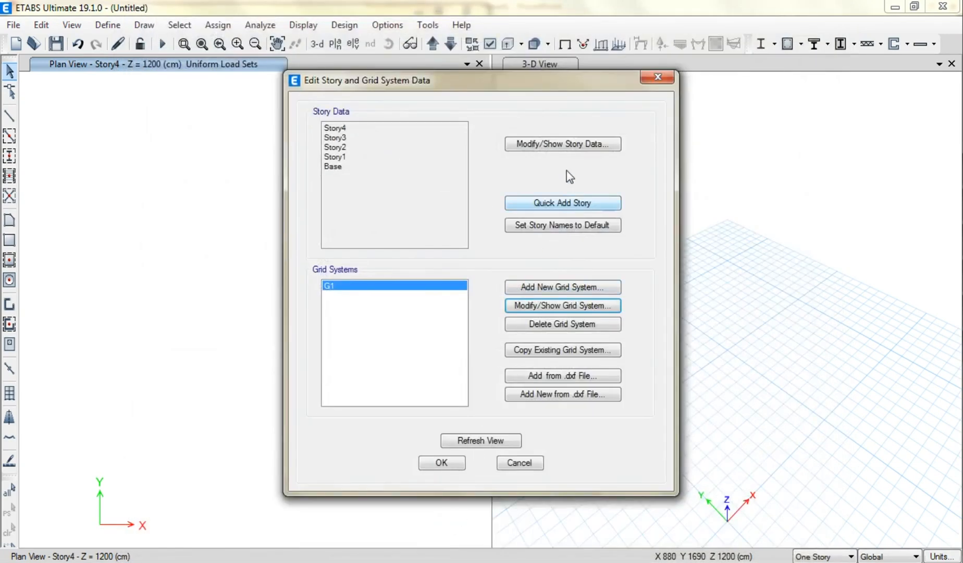
Step: Delete Story4 and Story3 from the story data
{"action": "left_click", "coordinate": [567, 145]}
{"action": "left_click", "coordinate": [312, 202]}
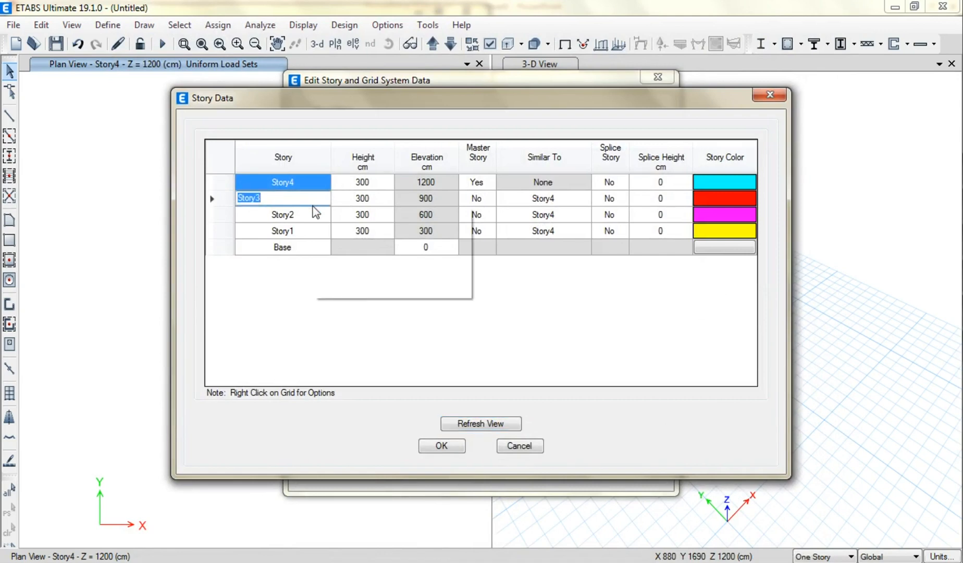
{"action": "mouse_move", "coordinate": [364, 266]}
{"action": "left_click", "coordinate": [499, 267]}
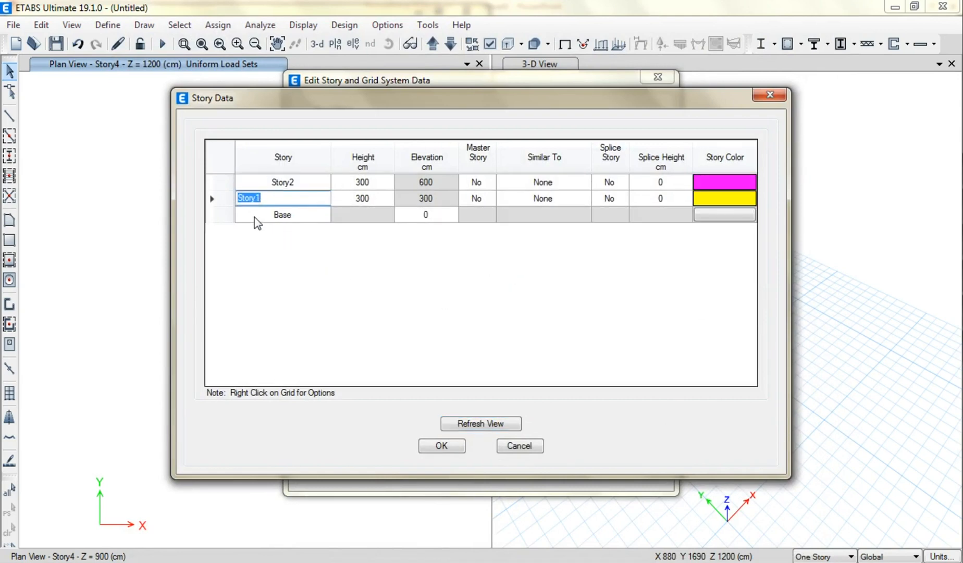
Step: Set the height of Story1 to 500 cm and accept the story data
{"action": "left_click", "coordinate": [376, 199]}
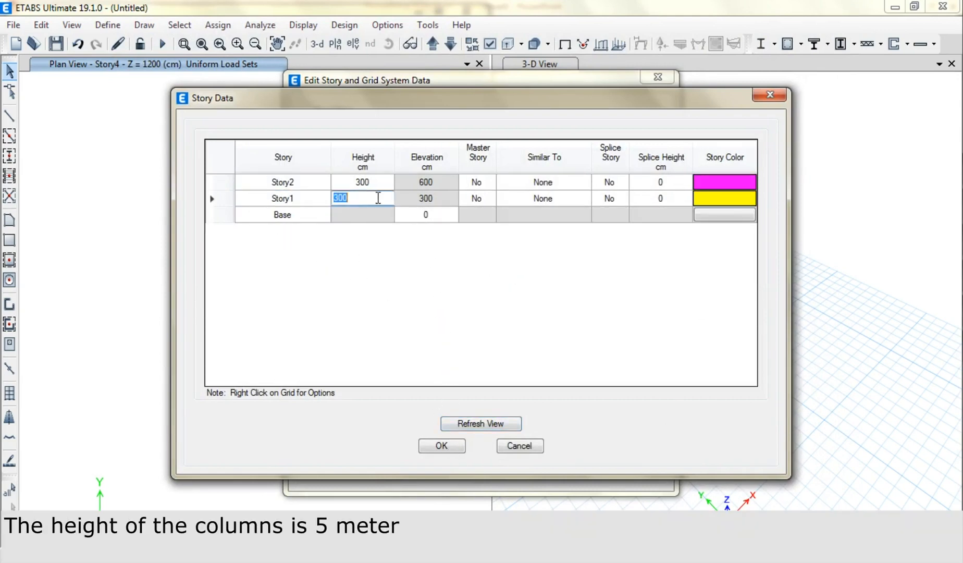
{"action": "type", "text": "500"}
{"action": "key", "text": "Return"}
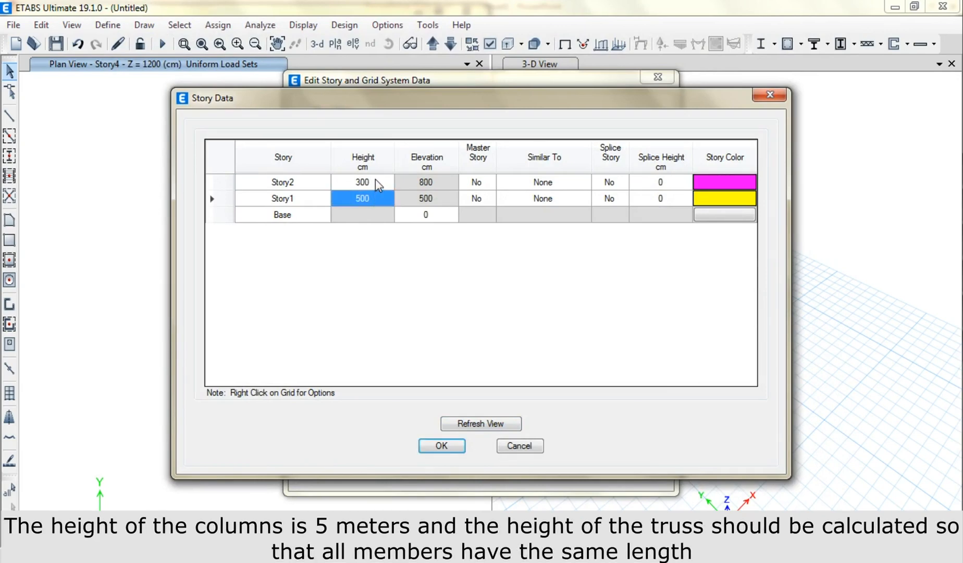
{"action": "left_click", "coordinate": [443, 446]}
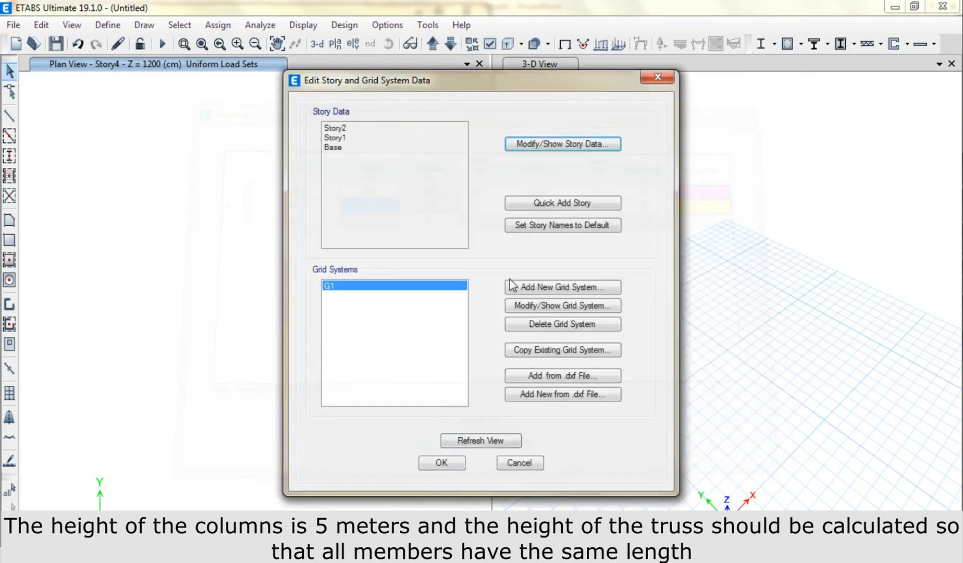
Step: Set the height of Story2 to 106.066 cm and apply the story and grid definitions to the model
{"action": "left_click", "coordinate": [542, 151]}
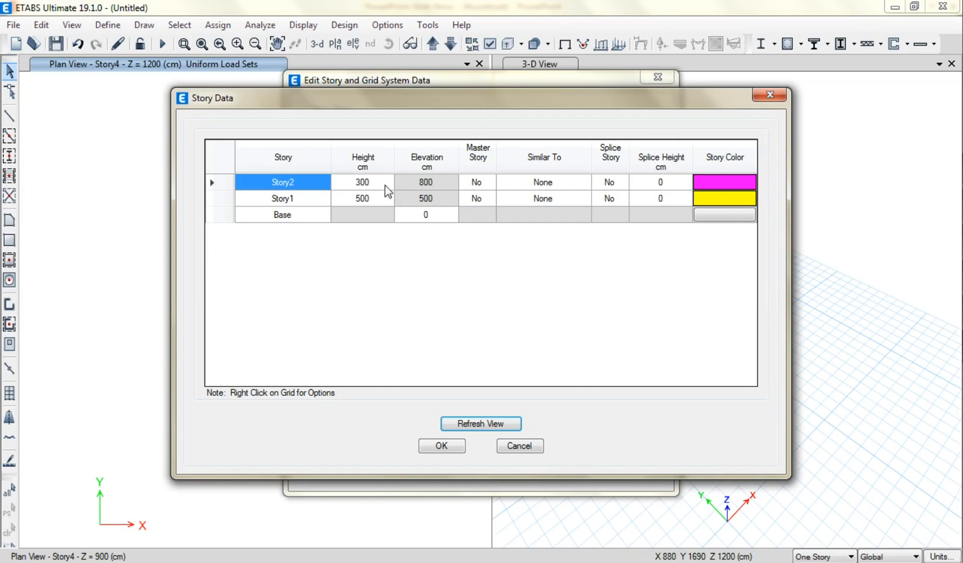
{"action": "left_click", "coordinate": [375, 182]}
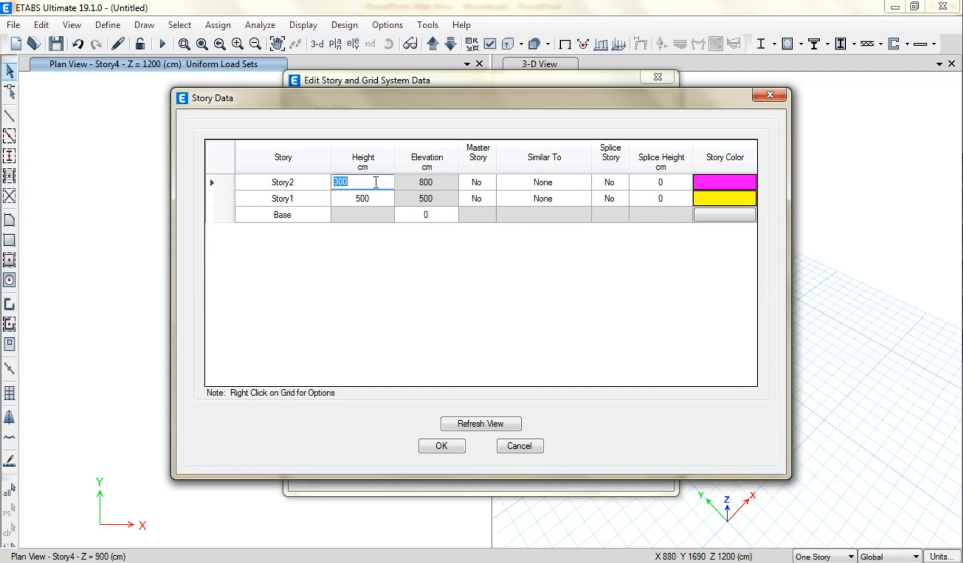
{"action": "type", "text": "106.066"}
{"action": "key", "text": "Return"}
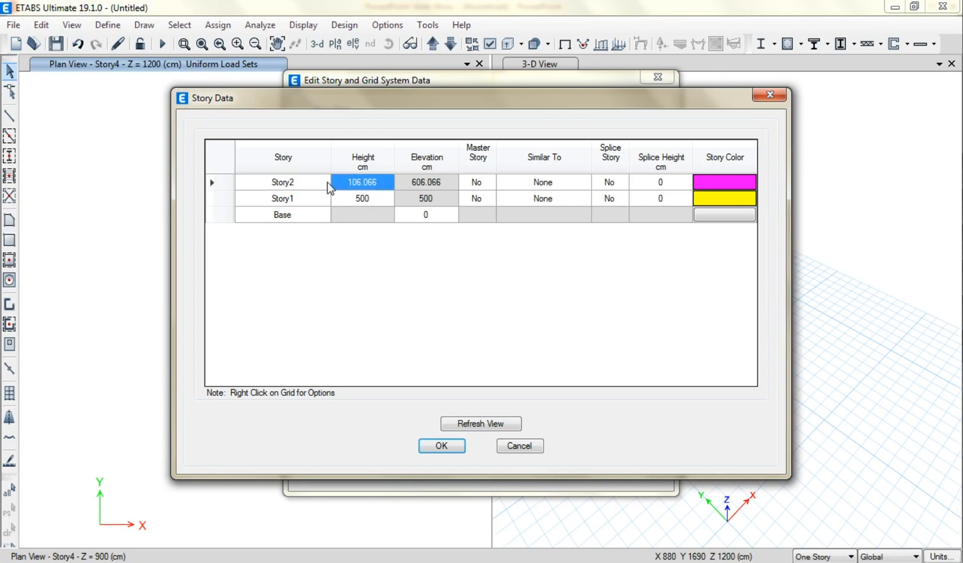
{"action": "left_click", "coordinate": [441, 445]}
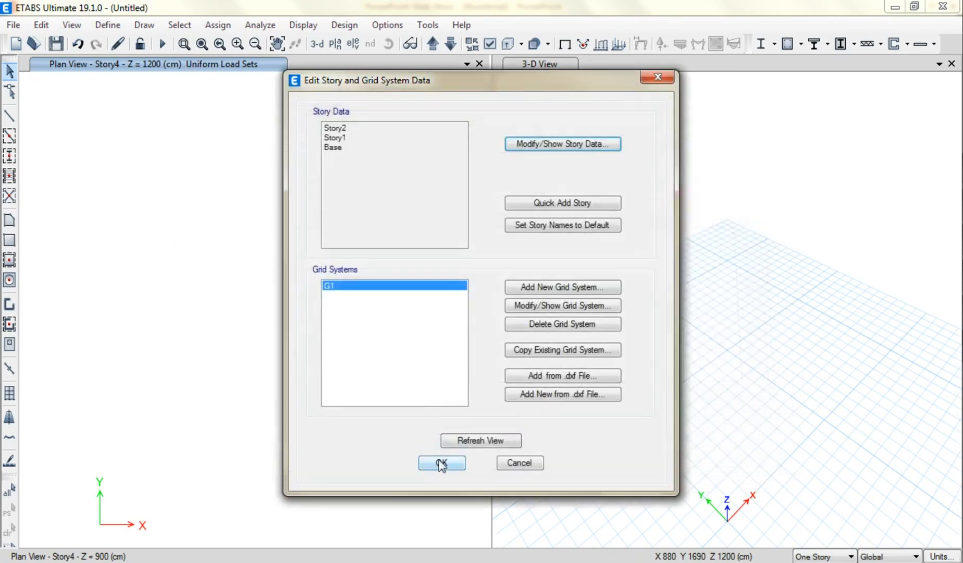
{"action": "left_click", "coordinate": [442, 463]}
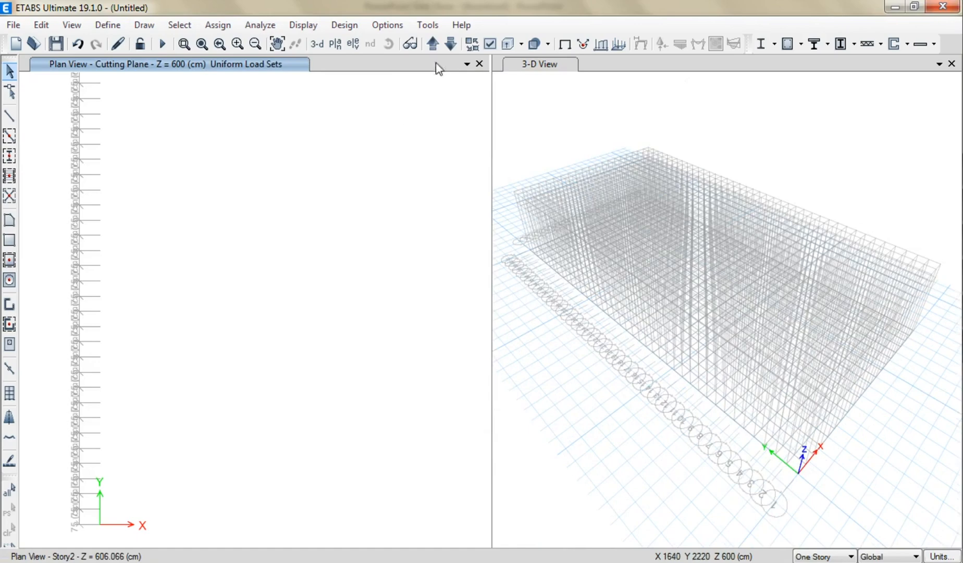
Step: Step the plan view through the levels to Story2
{"action": "left_click", "coordinate": [440, 45]}
{"action": "left_click", "coordinate": [433, 44]}
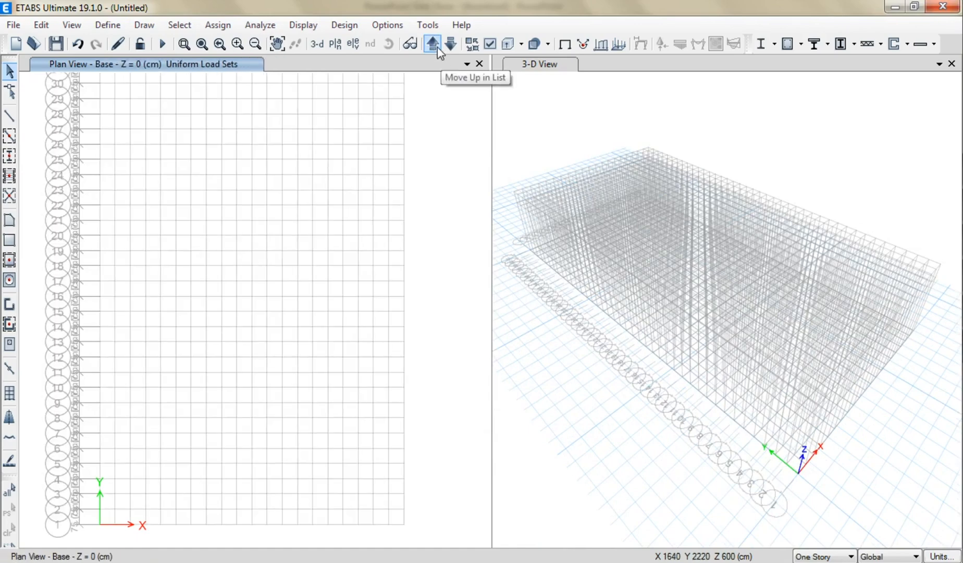
{"action": "left_click", "coordinate": [433, 43]}
{"action": "left_click", "coordinate": [434, 45]}
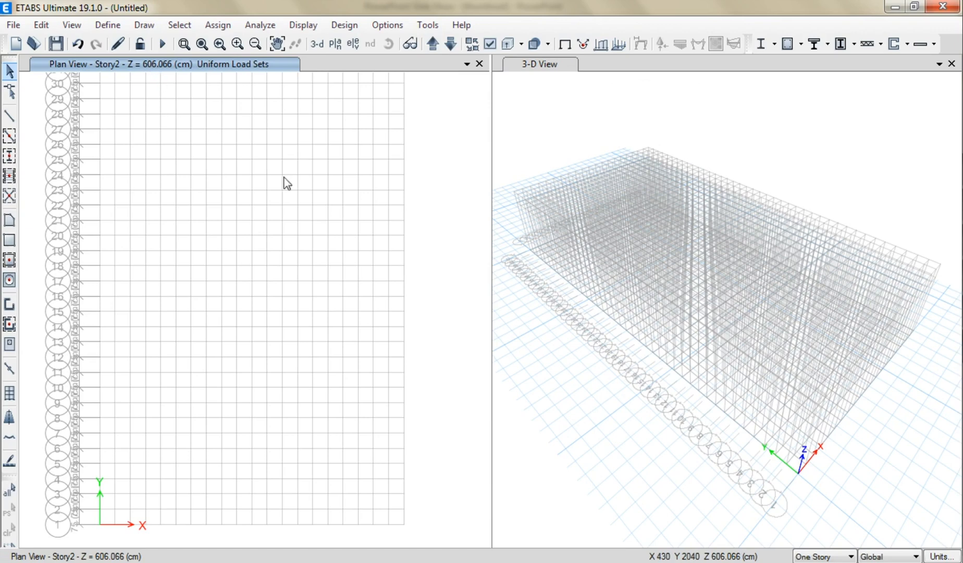
Step: Save the model as Space Truss
{"action": "key", "text": "ctrl+s"}
{"action": "type", "text": "Space Tru"}
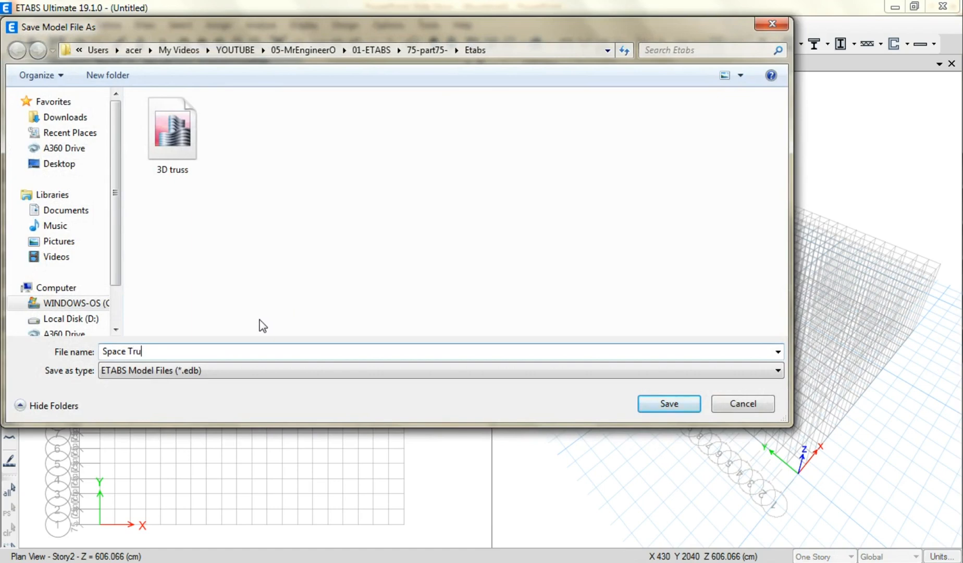
{"action": "type", "text": "ss"}
{"action": "key", "text": "Return"}
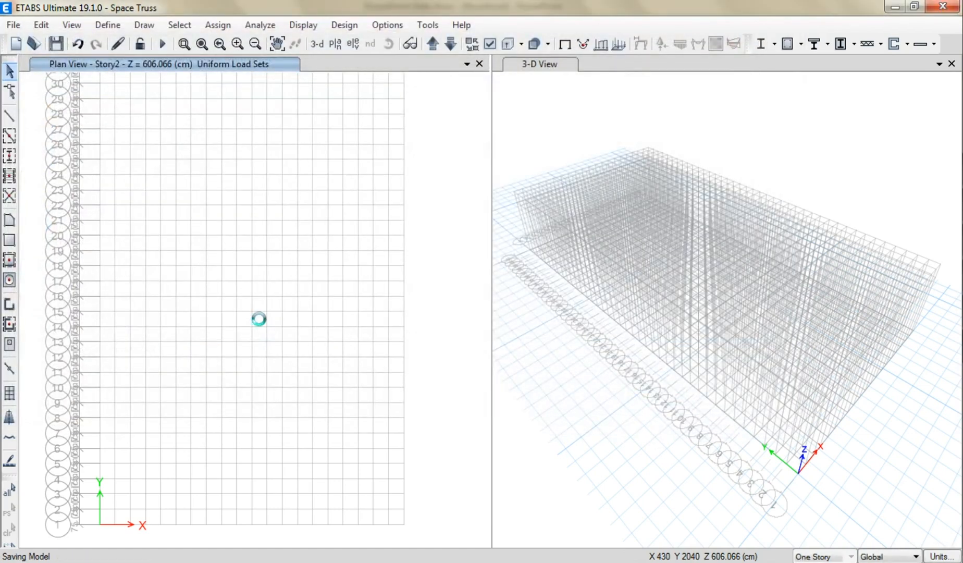
Step: Open the properties of the steel material A992Fy50 and rename it ST37
{"action": "left_click", "coordinate": [107, 25]}
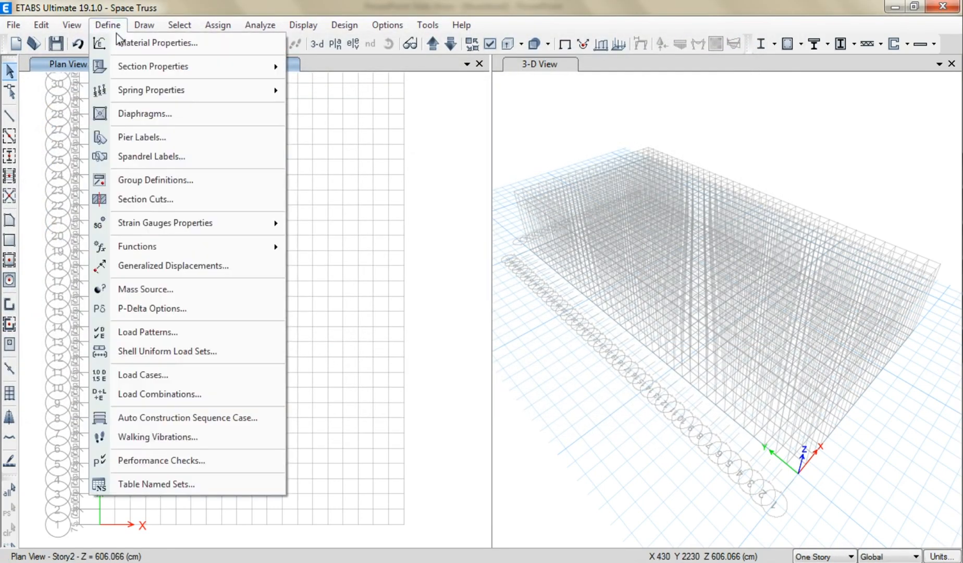
{"action": "left_click", "coordinate": [127, 43]}
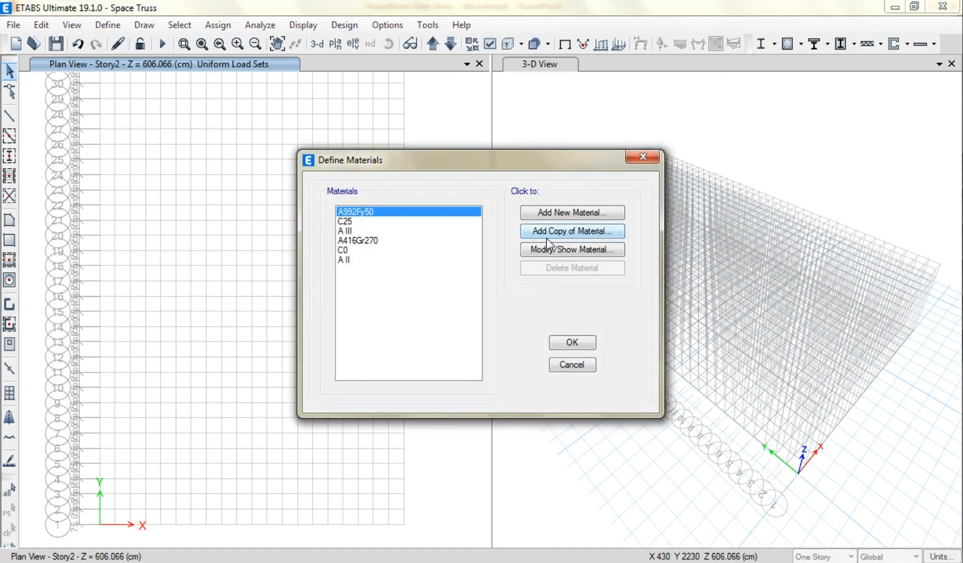
{"action": "left_click", "coordinate": [547, 245]}
{"action": "double_click", "coordinate": [468, 72]}
{"action": "type", "text": "ST37"}
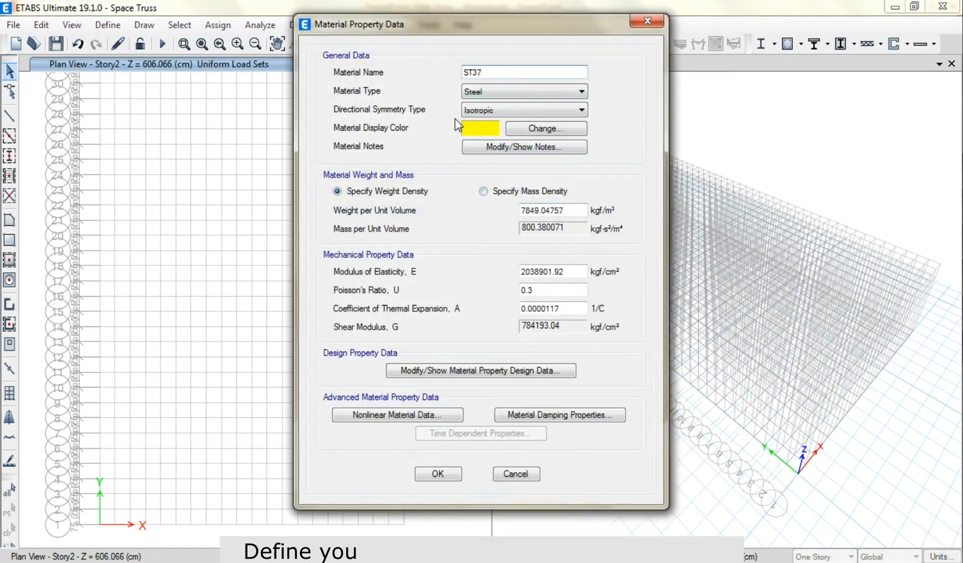
Step: Set ST37's weight per unit volume to 7850 kgf/m³ and its modulus of elasticity to 2.1e6 kgf/cm²
{"action": "double_click", "coordinate": [541, 210]}
{"action": "type", "text": "7850"}
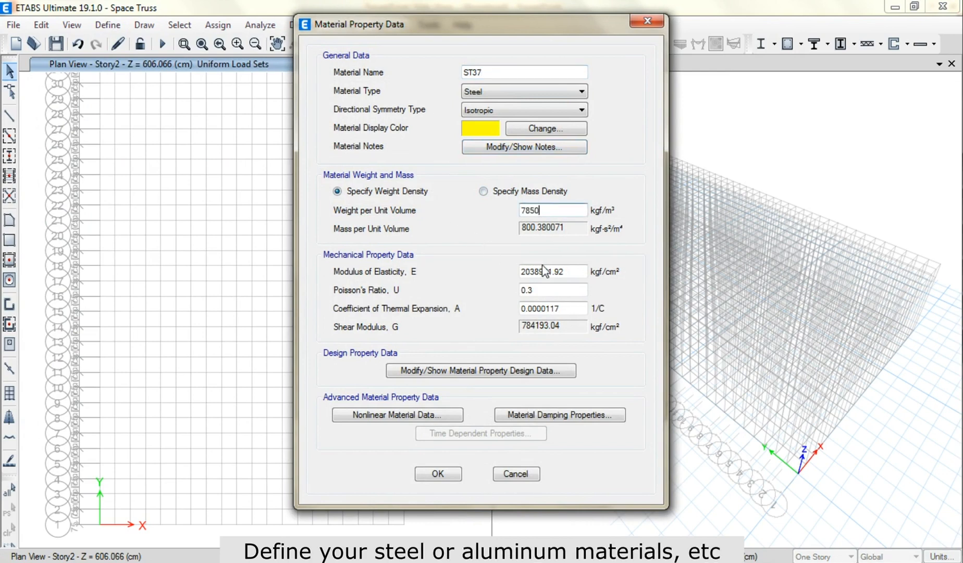
{"action": "double_click", "coordinate": [570, 273]}
{"action": "type", "text": "2"}
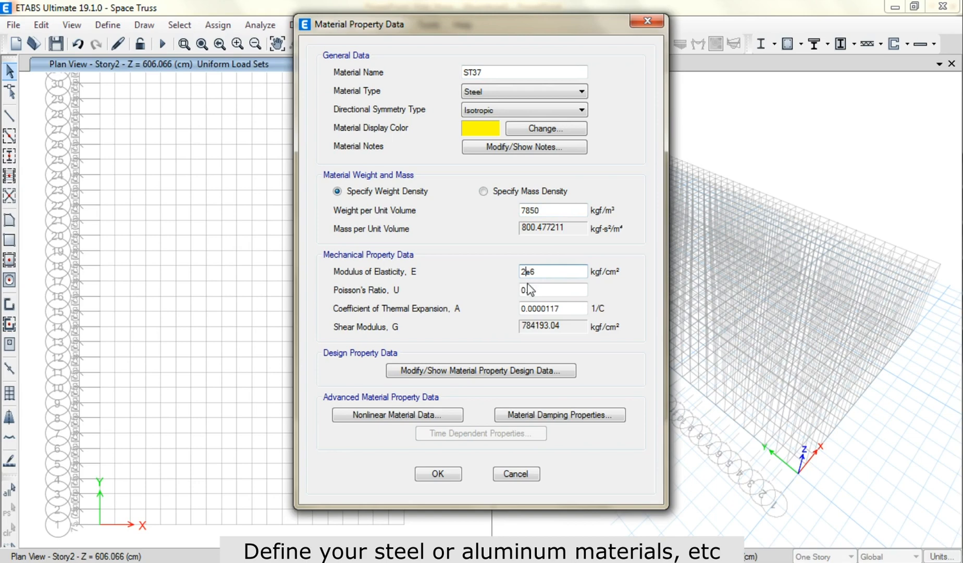
{"action": "type", "text": ".1"}
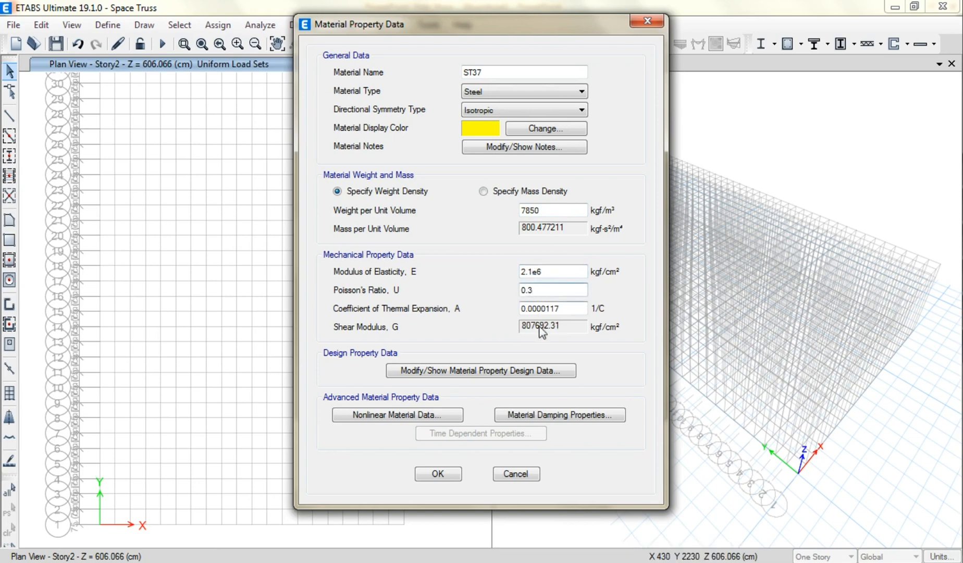
Step: Set ST37's design strengths to Fy 2400, Fu 3600, Fye 2880 and Fue 4320 kgf/cm² and accept the material definitions
{"action": "left_click", "coordinate": [539, 371]}
{"action": "type", "text": "2400"}
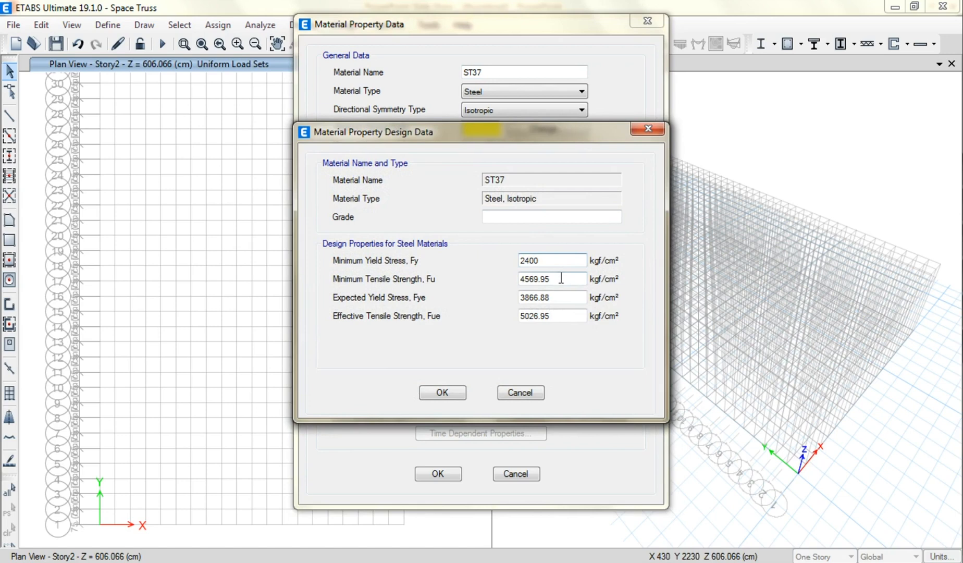
{"action": "key", "text": "Tab"}
{"action": "type", "text": "36"}
{"action": "key", "text": "Tab"}
{"action": "type", "text": "24"}
{"action": "key", "text": "Tab"}
{"action": "type", "text": "36"}
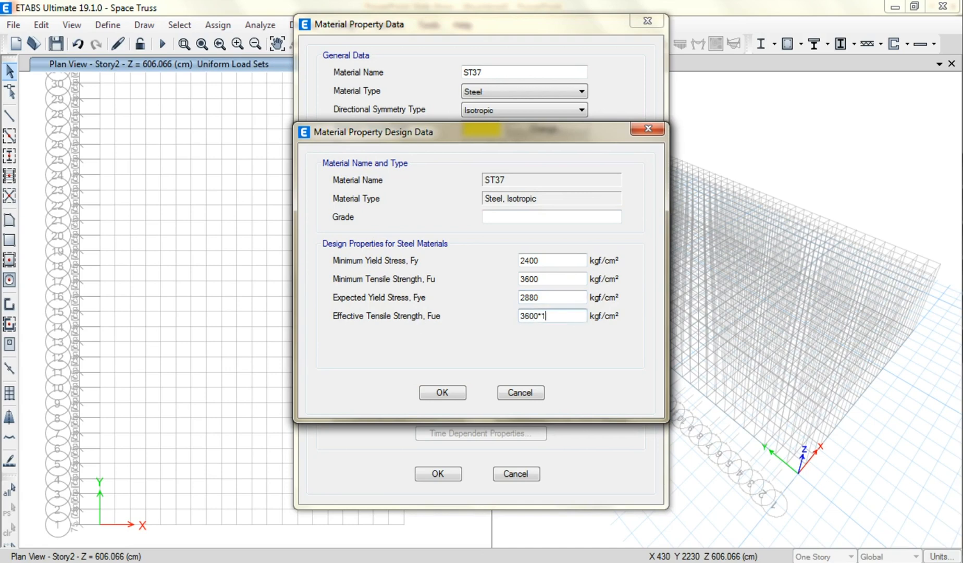
{"action": "left_click", "coordinate": [440, 394]}
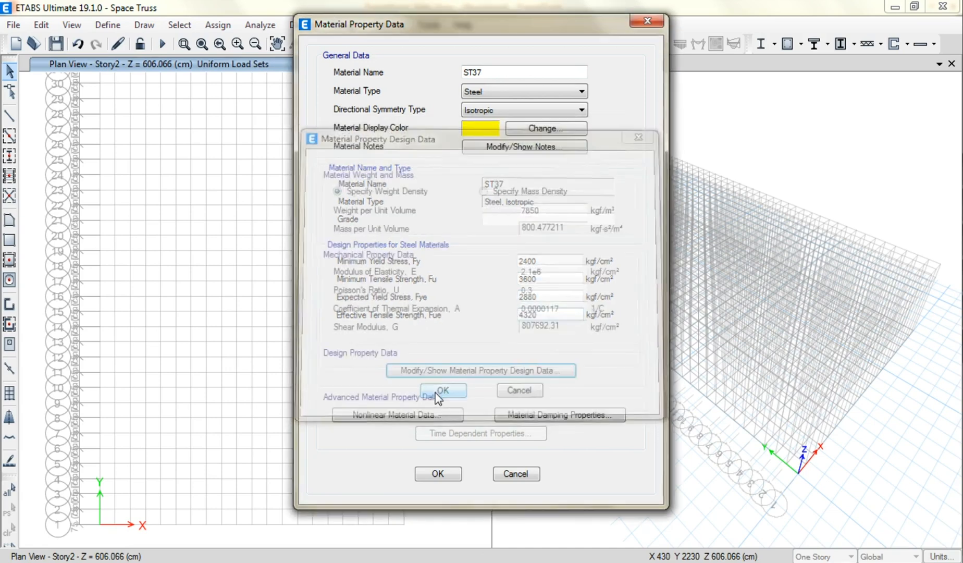
{"action": "left_click", "coordinate": [438, 474]}
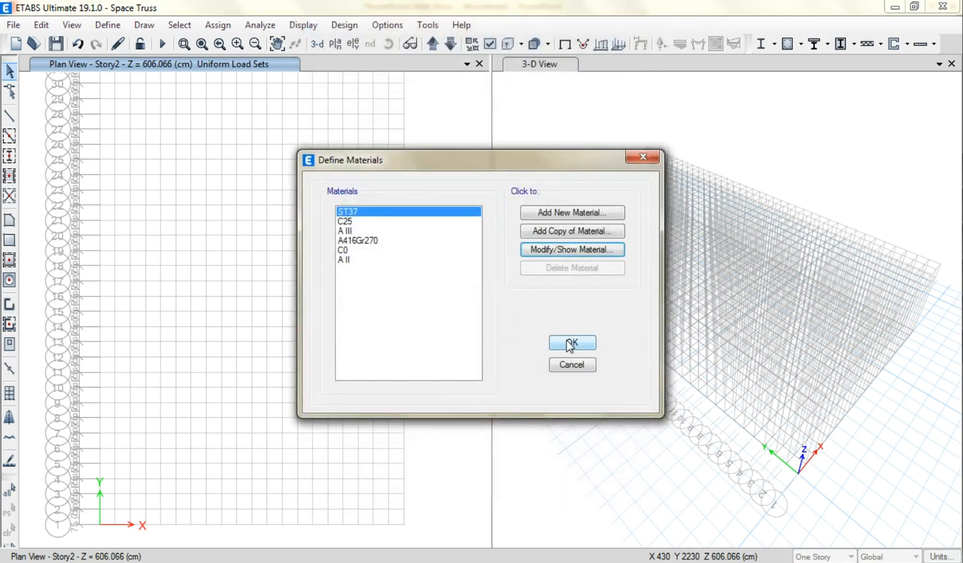
{"action": "left_click", "coordinate": [570, 343]}
Step: Open the frame section properties and delete all the predefined frame sections except B30X30 in one batch
{"action": "left_click", "coordinate": [108, 24]}
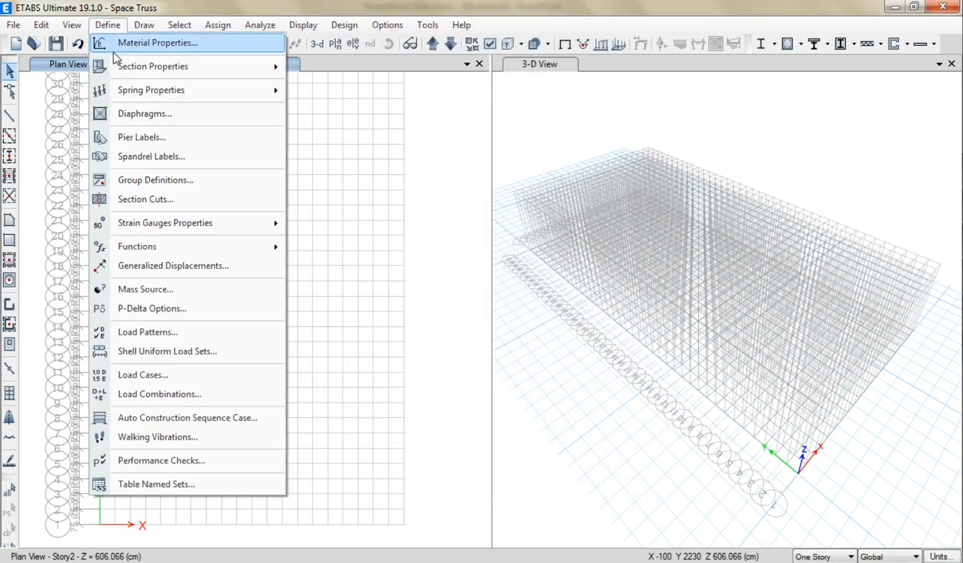
{"action": "mouse_move", "coordinate": [224, 66]}
{"action": "left_click", "coordinate": [333, 66]}
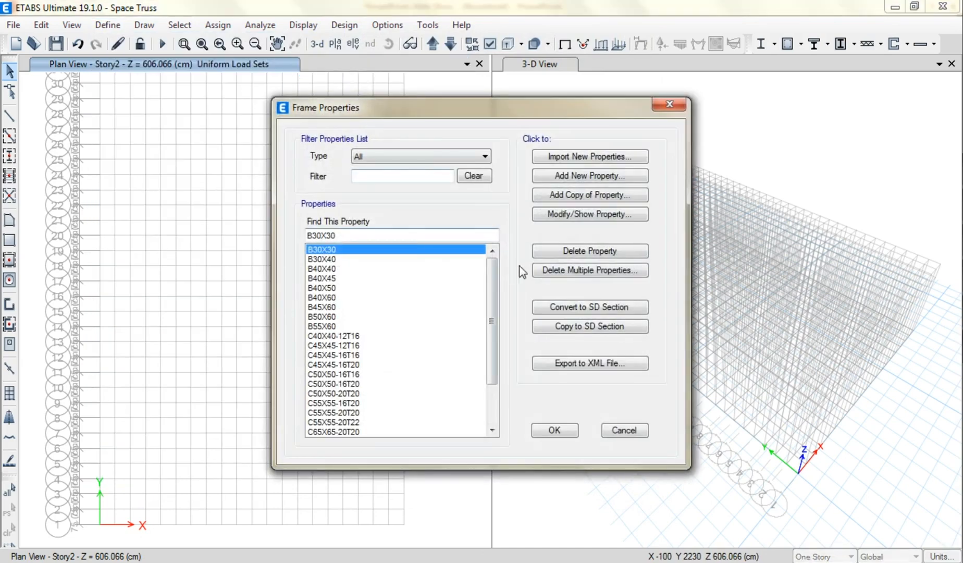
{"action": "left_click", "coordinate": [548, 270]}
{"action": "left_click_drag", "start_coordinate": [441, 235], "coordinate": [437, 477]}
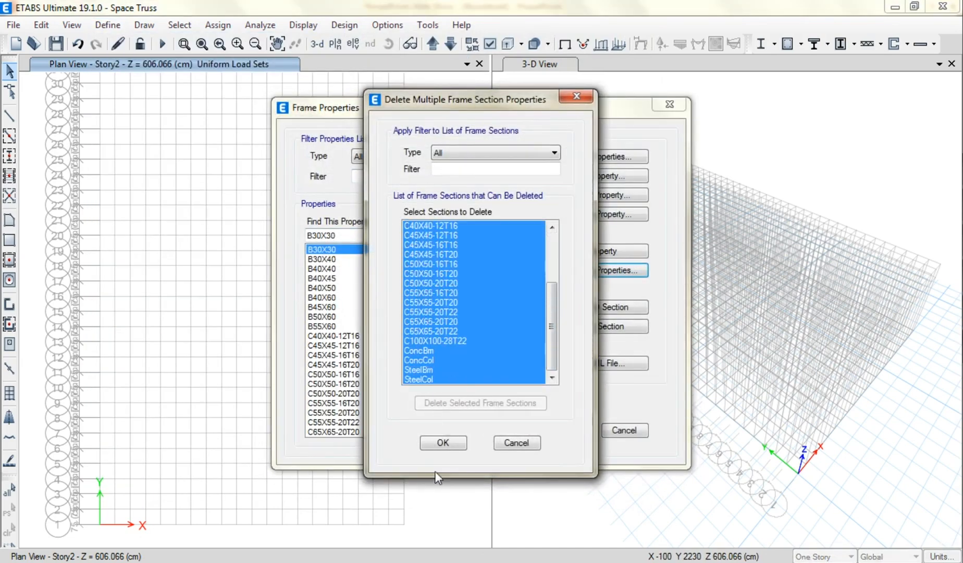
{"action": "left_click", "coordinate": [463, 411]}
{"action": "left_click", "coordinate": [444, 442]}
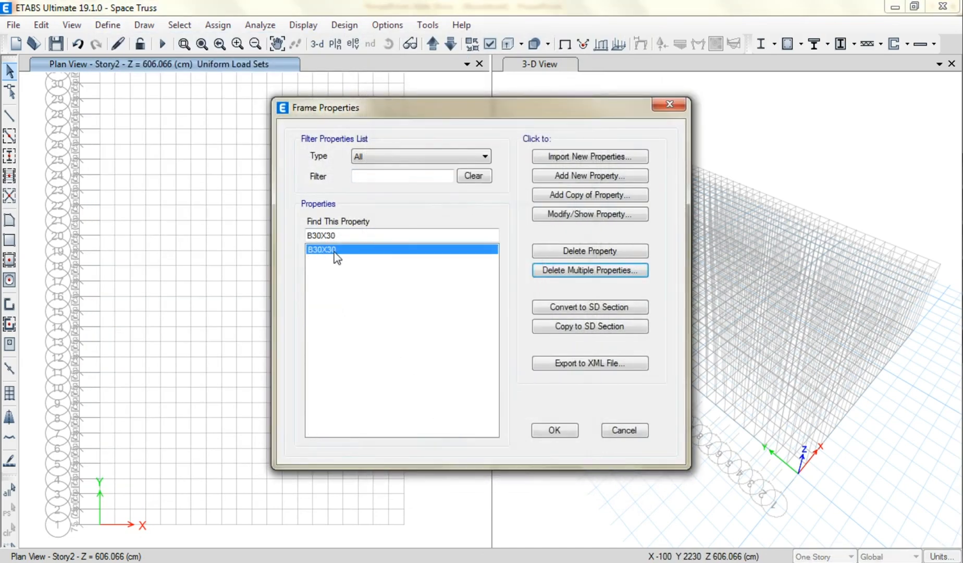
Step: Add a steel pipe section named Pipe in ST37 with outside diameter 7 cm and wall thickness 0.5 cm
{"action": "left_click", "coordinate": [592, 177]}
{"action": "left_click", "coordinate": [725, 257]}
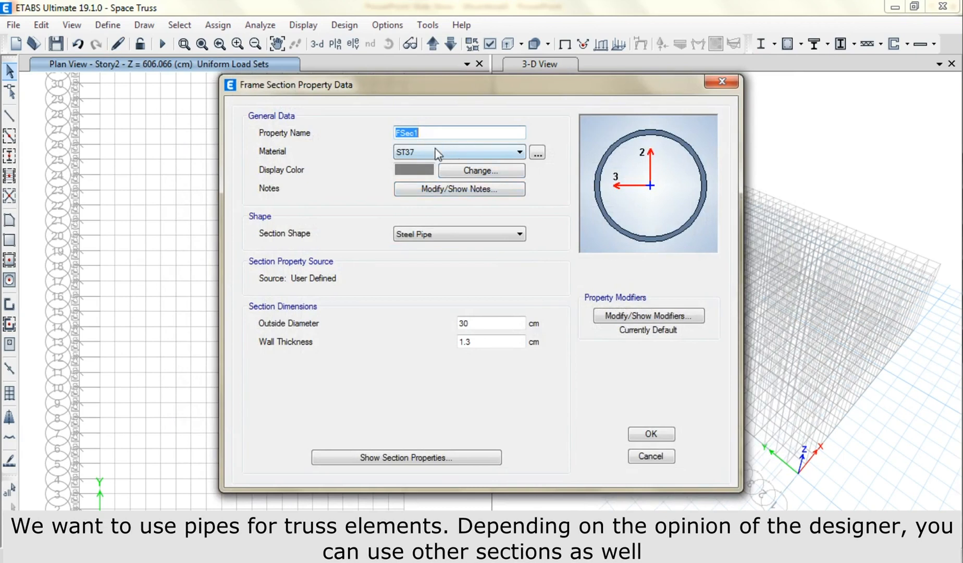
{"action": "type", "text": "Pipe"}
{"action": "double_click", "coordinate": [467, 322]}
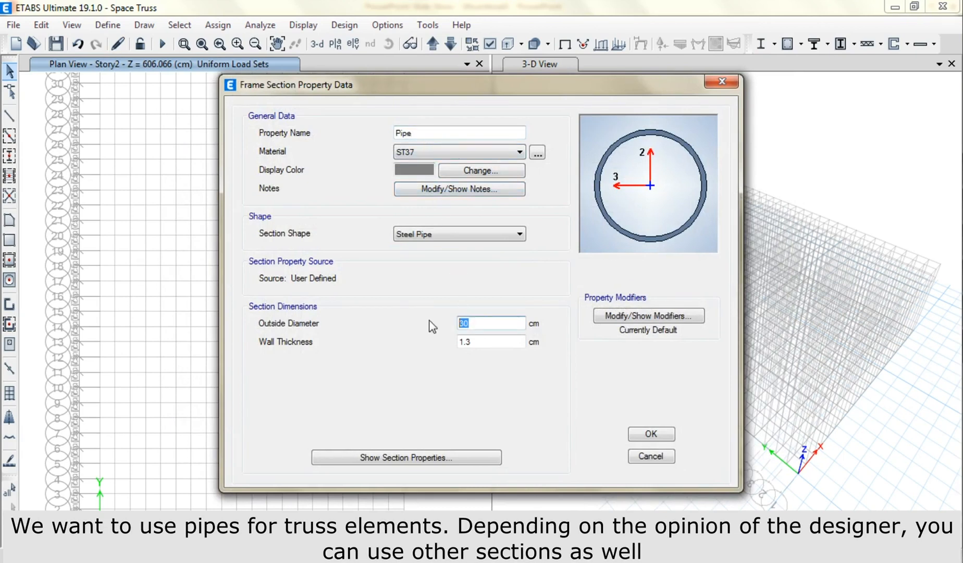
{"action": "double_click", "coordinate": [469, 341]}
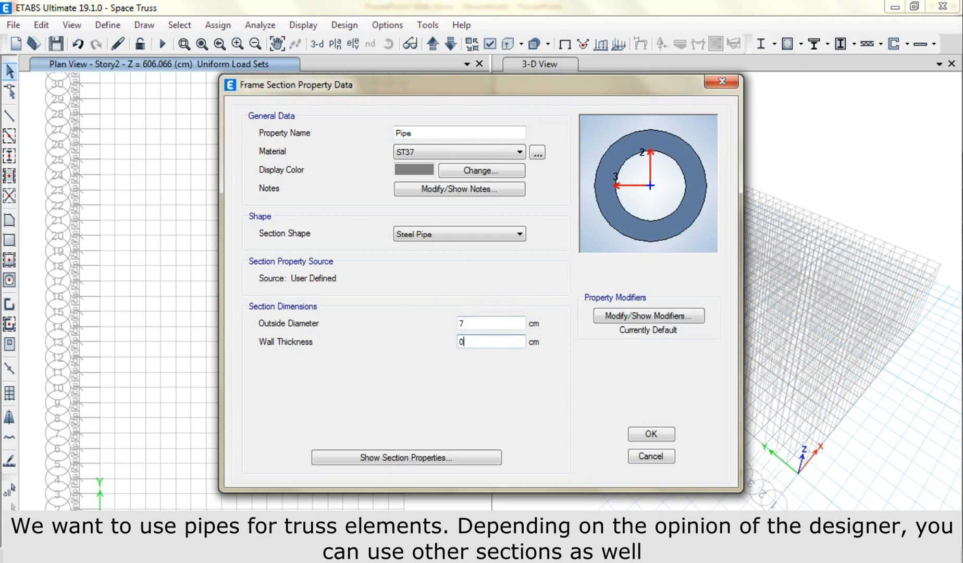
{"action": "left_click", "coordinate": [480, 323]}
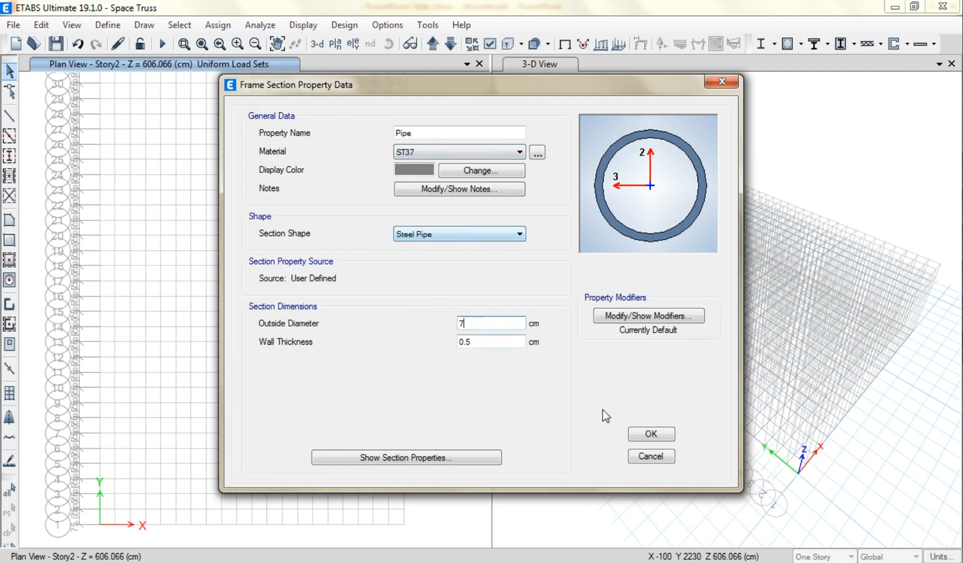
{"action": "left_click", "coordinate": [652, 434]}
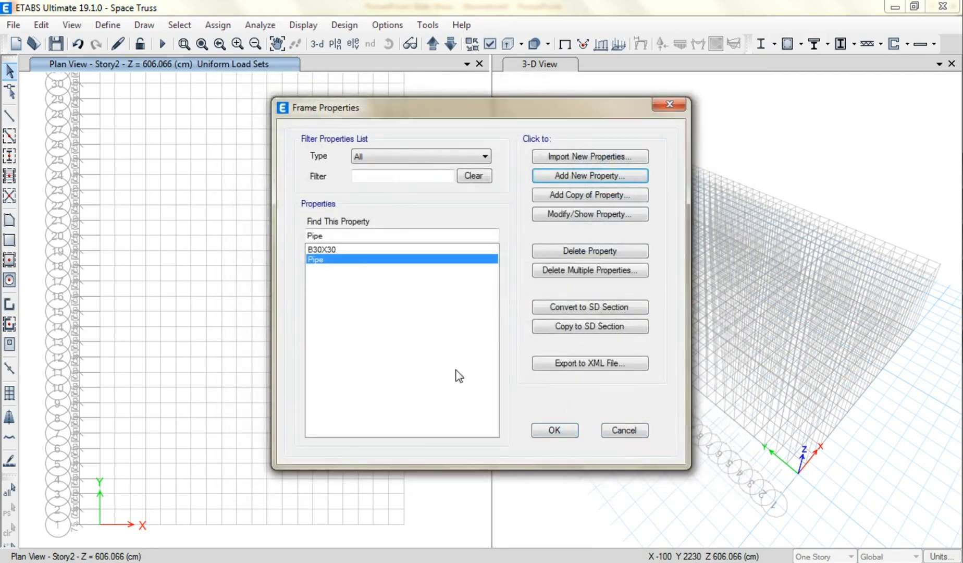
Step: Delete the remaining B30X30 section, accept the frame properties and save the model
{"action": "left_click", "coordinate": [330, 250]}
{"action": "left_click", "coordinate": [560, 251]}
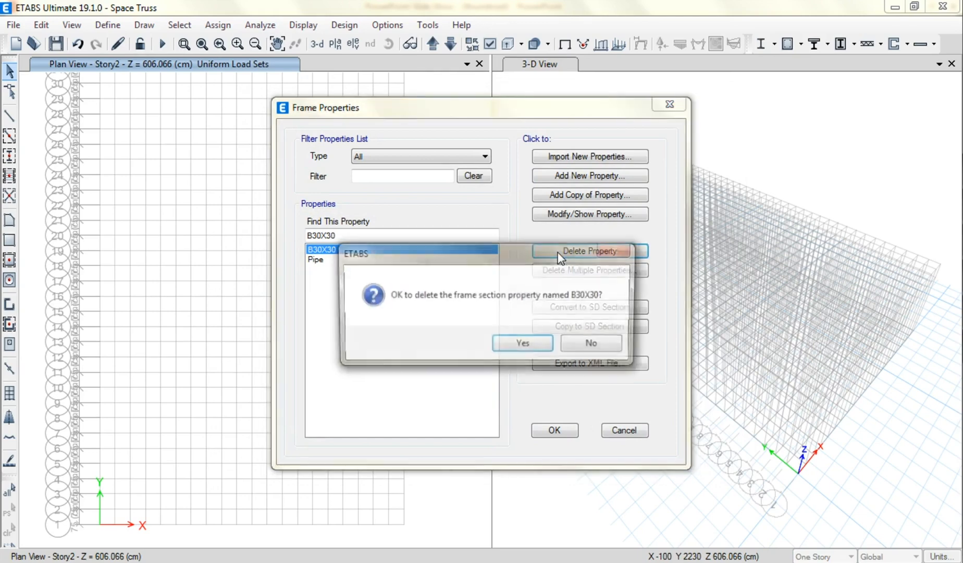
{"action": "left_click", "coordinate": [522, 357]}
{"action": "left_click", "coordinate": [319, 252]}
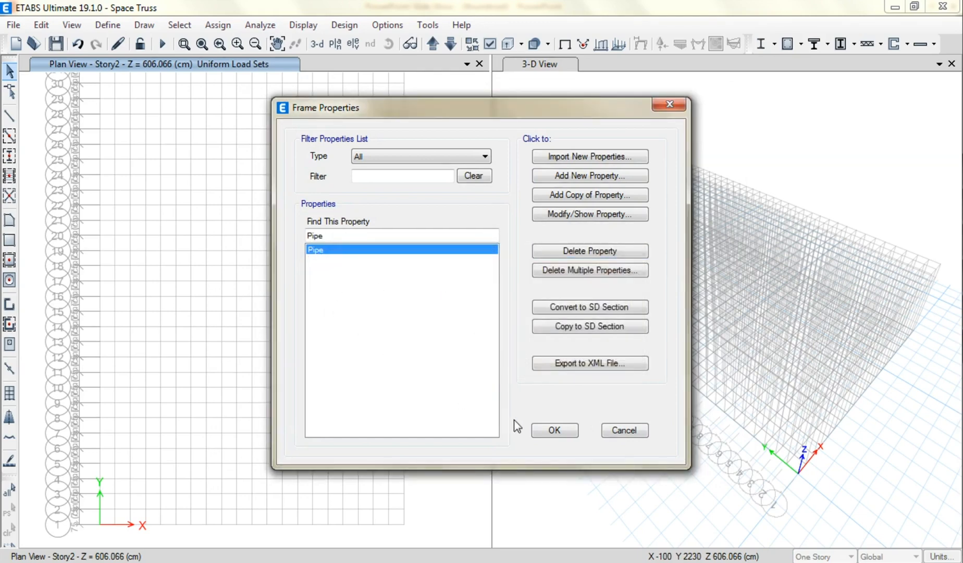
{"action": "left_click", "coordinate": [553, 430]}
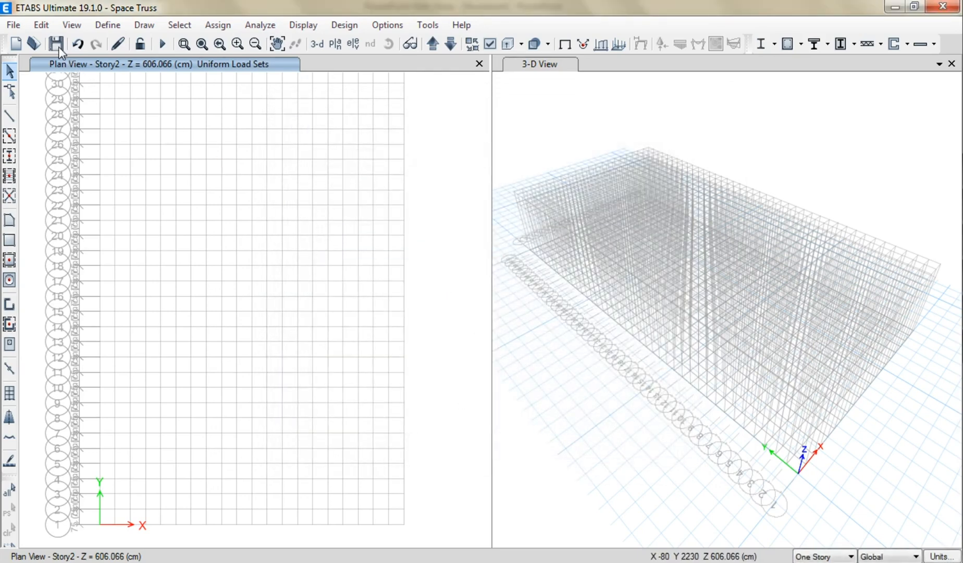
{"action": "left_click", "coordinate": [59, 47]}
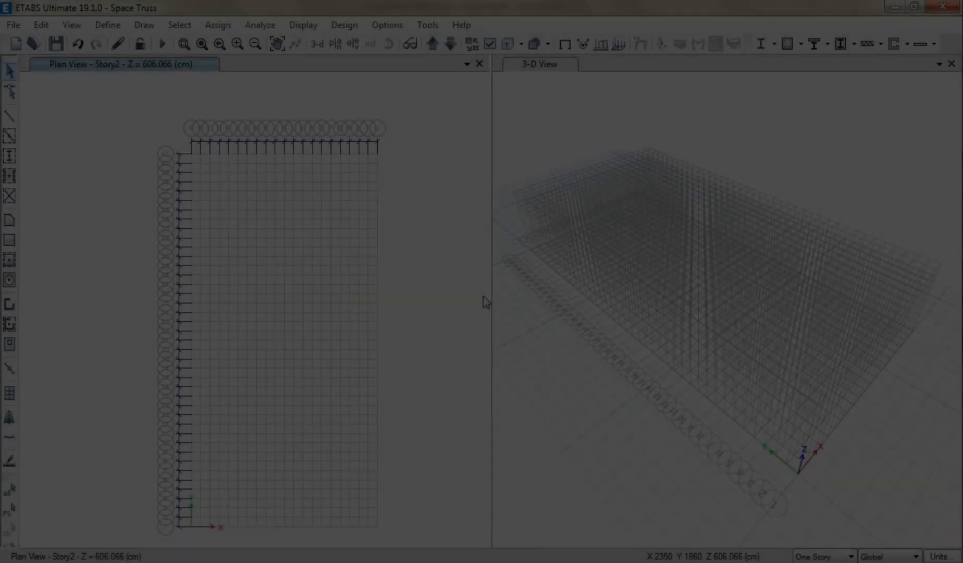
Step: Start drawing frame lines with the Pipe property and Pinned moment releases, keeping the plan view clear of the object properties
{"action": "left_click", "coordinate": [9, 116]}
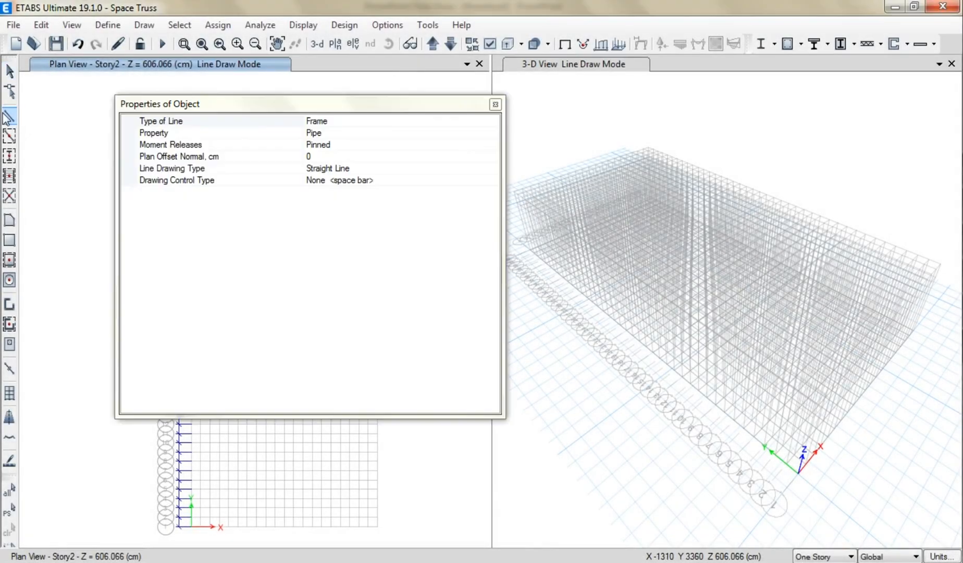
{"action": "left_click_drag", "start_coordinate": [263, 109], "coordinate": [531, 104]}
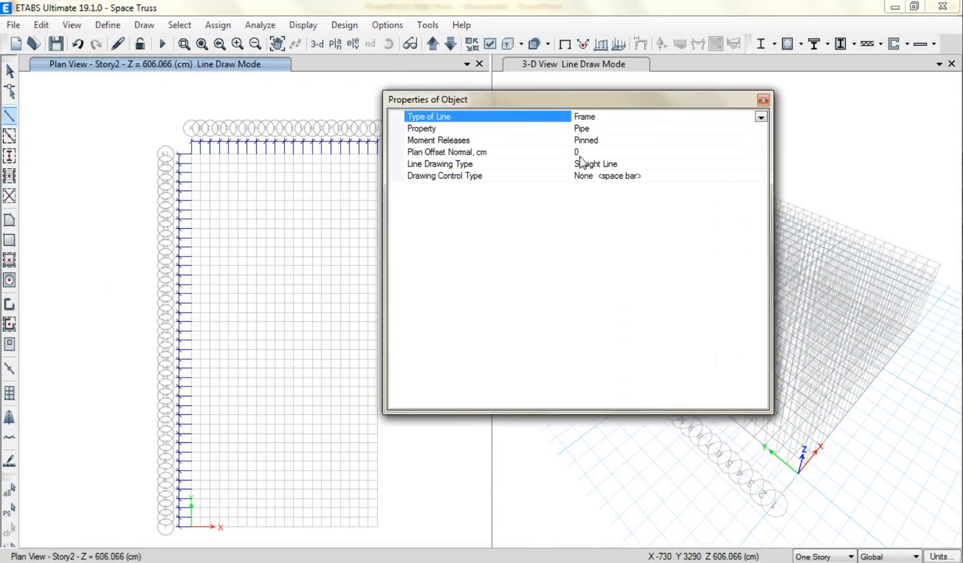
{"action": "left_click", "coordinate": [633, 140]}
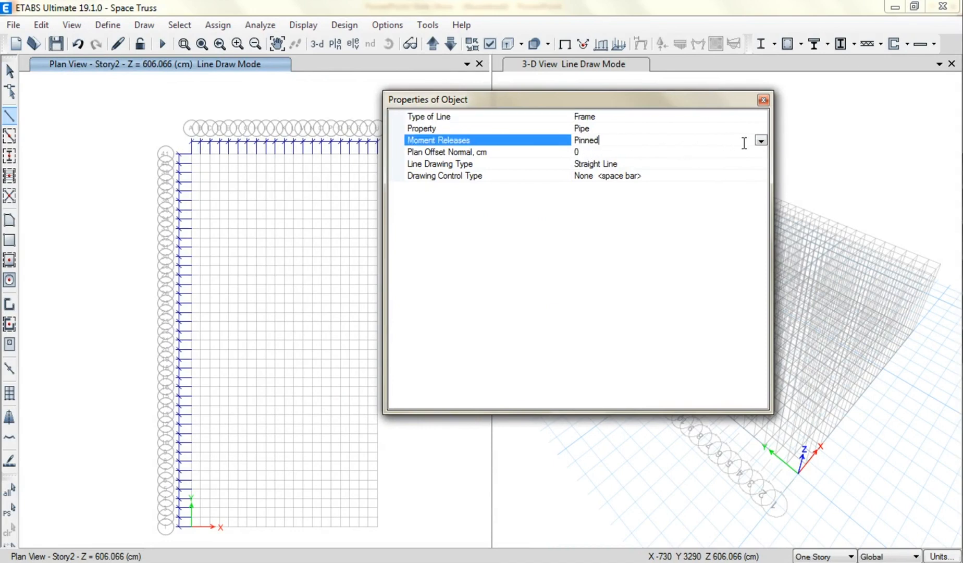
{"action": "left_click", "coordinate": [744, 141]}
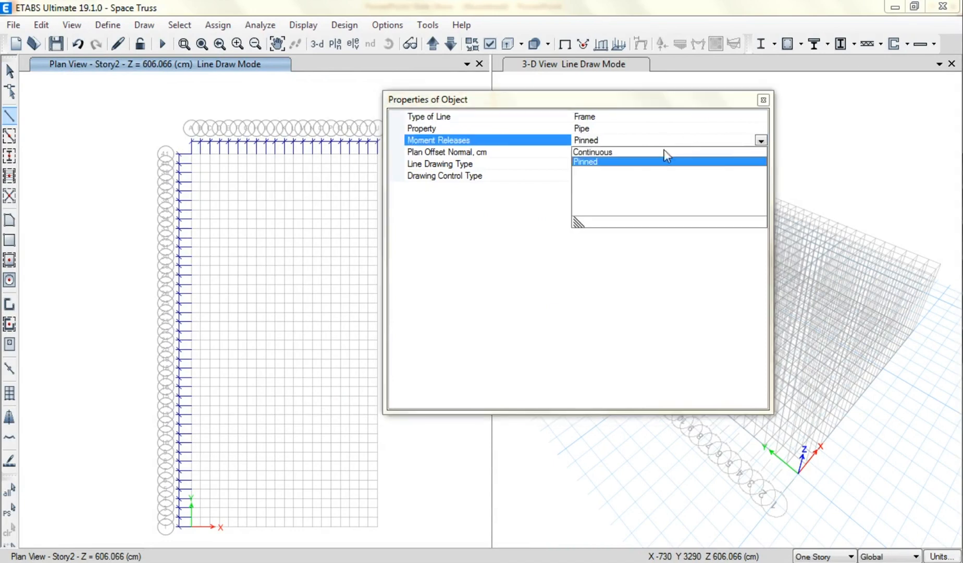
{"action": "left_click", "coordinate": [587, 163]}
{"action": "left_click_drag", "start_coordinate": [584, 108], "coordinate": [678, 140]}
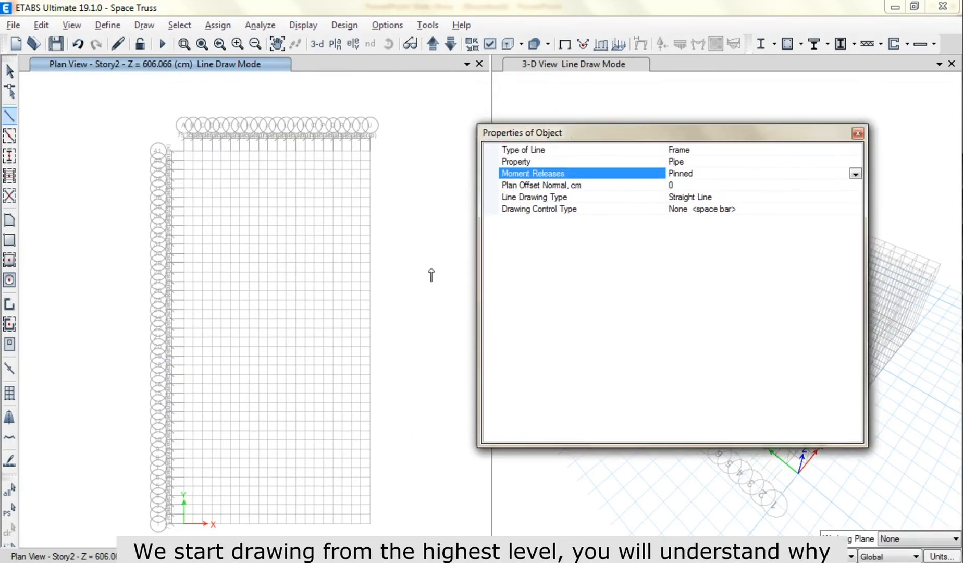
Step: Draw a horizontal pipe member on the Story2 plan from grid point A-2 to grid point C-2
{"action": "scroll", "coordinate": [174, 522], "scroll_direction": "up", "scroll_amount": 4}
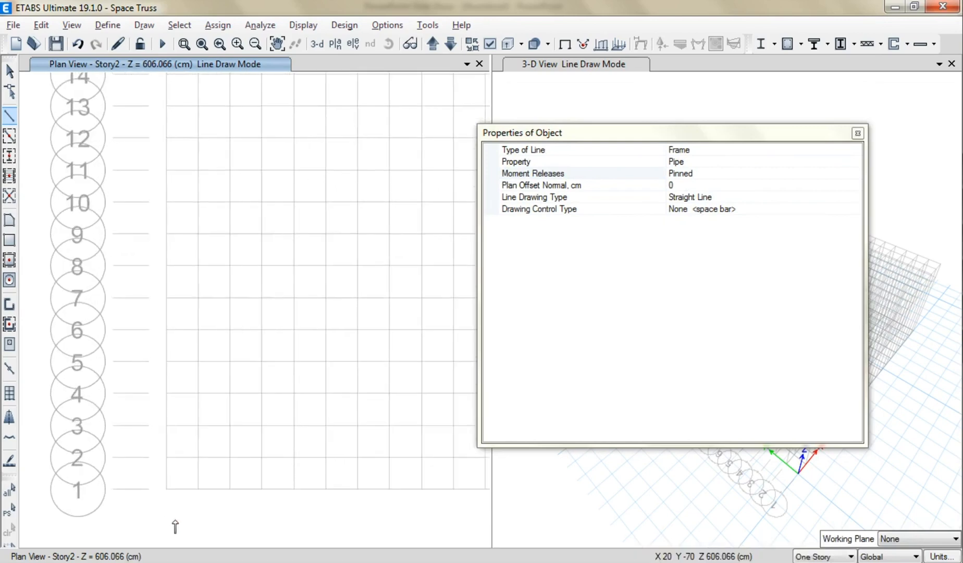
{"action": "scroll", "coordinate": [175, 526], "scroll_direction": "up", "scroll_amount": 1}
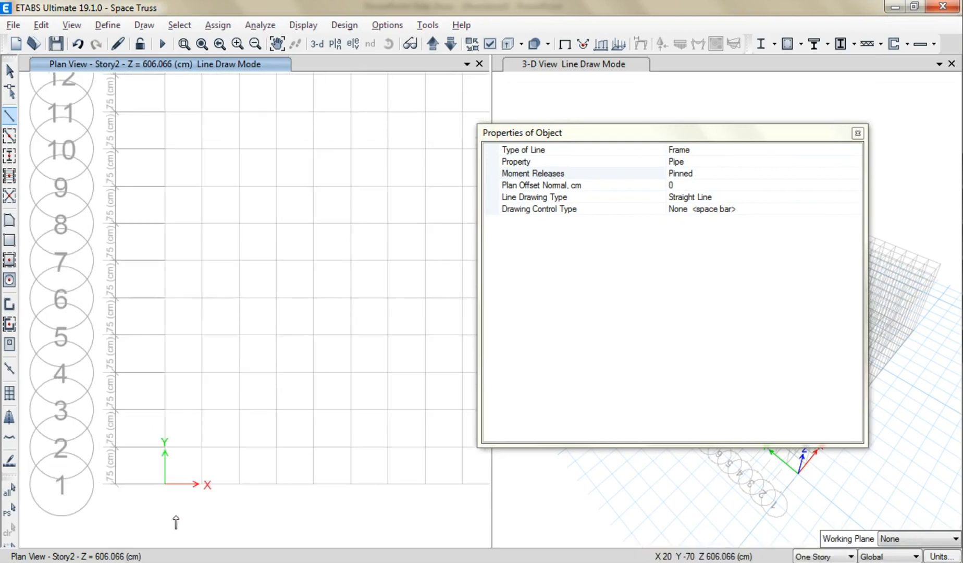
{"action": "left_click", "coordinate": [164, 447]}
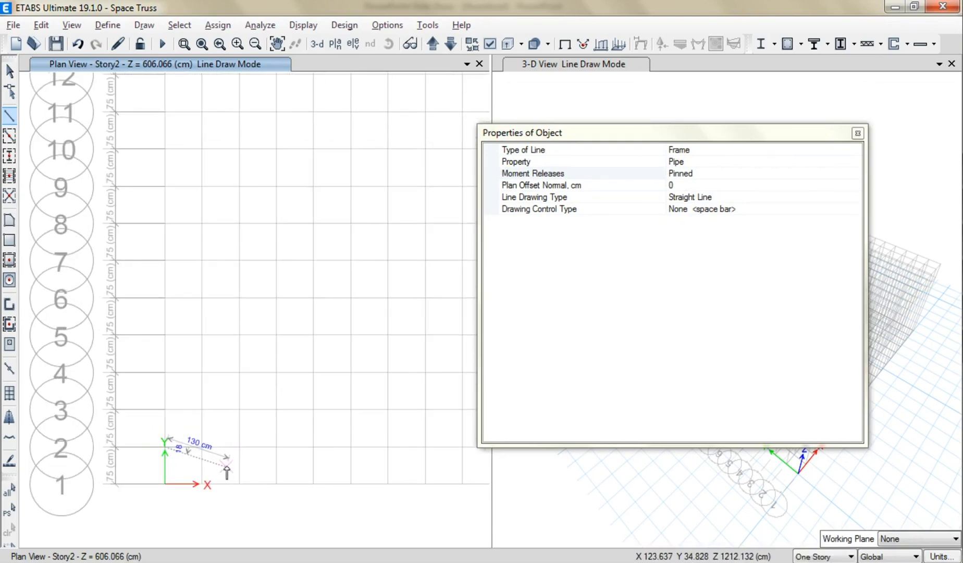
{"action": "right_click", "coordinate": [227, 465]}
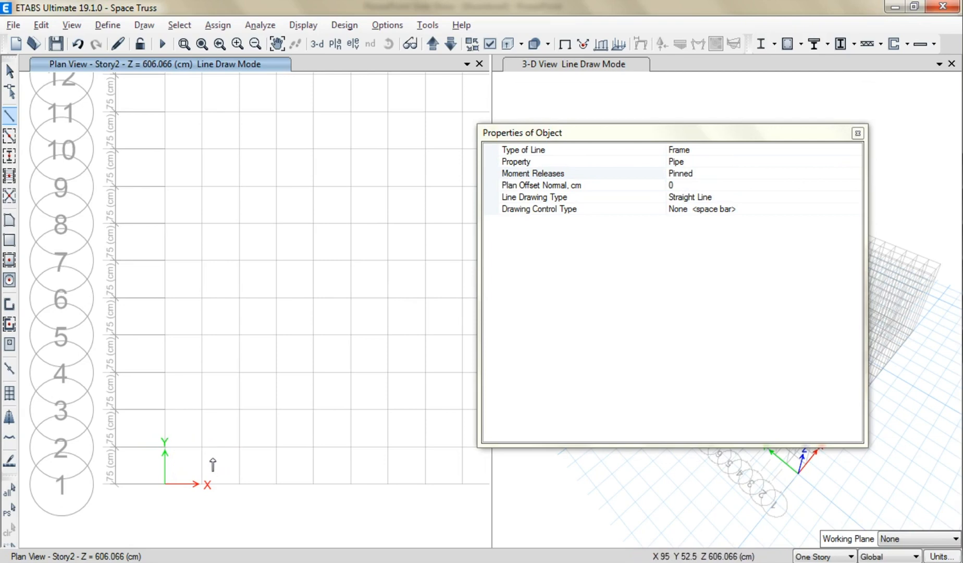
{"action": "left_click", "coordinate": [165, 447]}
{"action": "left_click", "coordinate": [239, 451]}
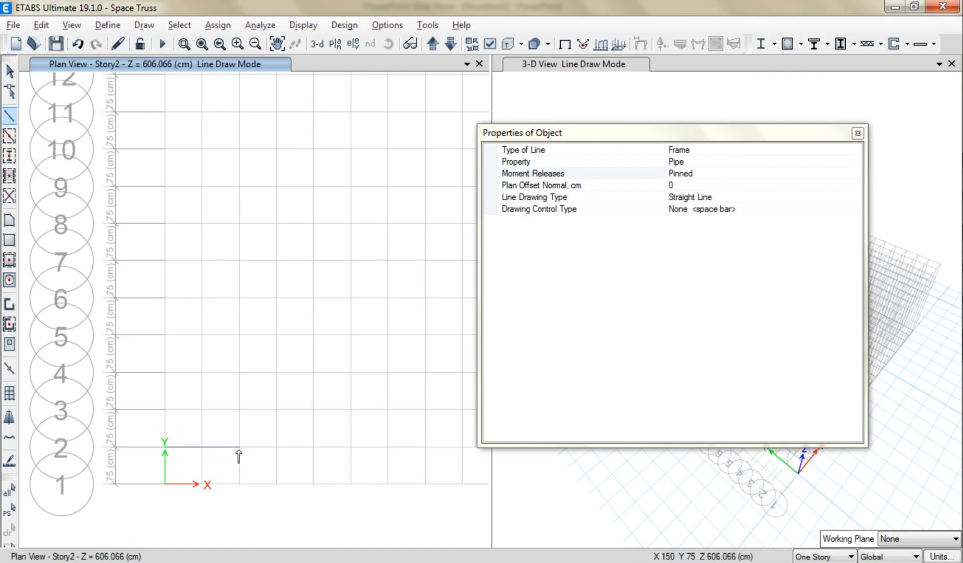
Step: Set the plan offset normal to 150 cm and draw a parallel pipe member below by tracing from C-2 to A-2
{"action": "left_click", "coordinate": [675, 185]}
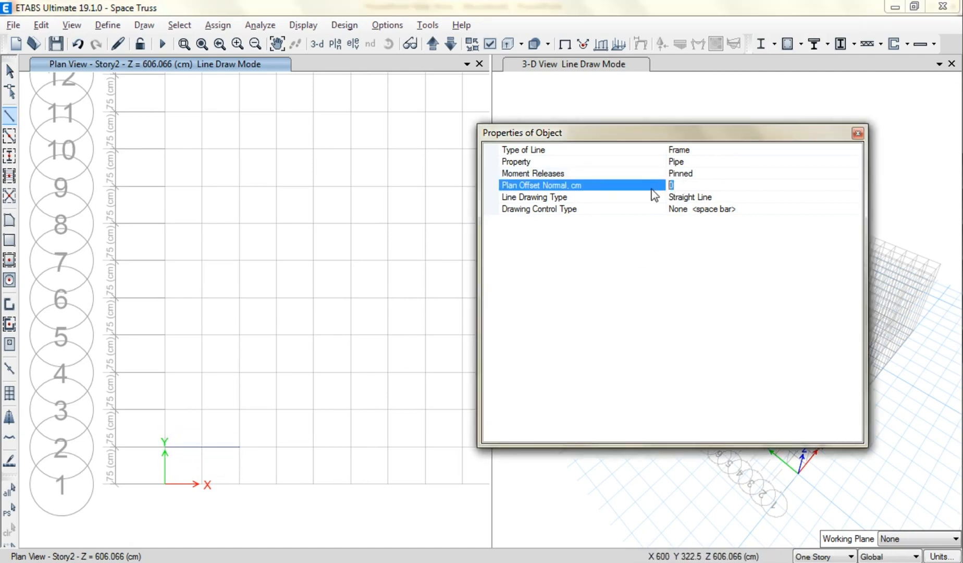
{"action": "type", "text": "150"}
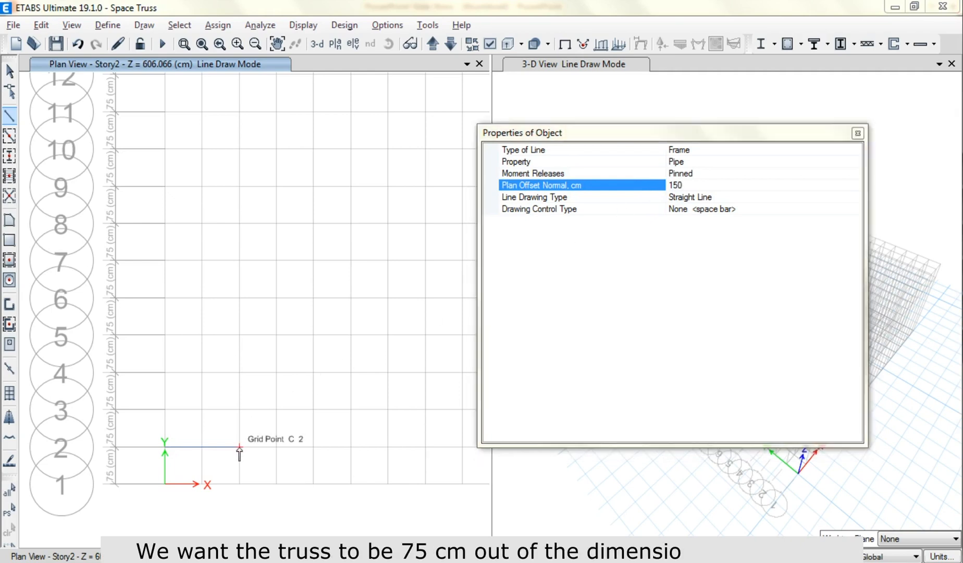
{"action": "left_click", "coordinate": [239, 450]}
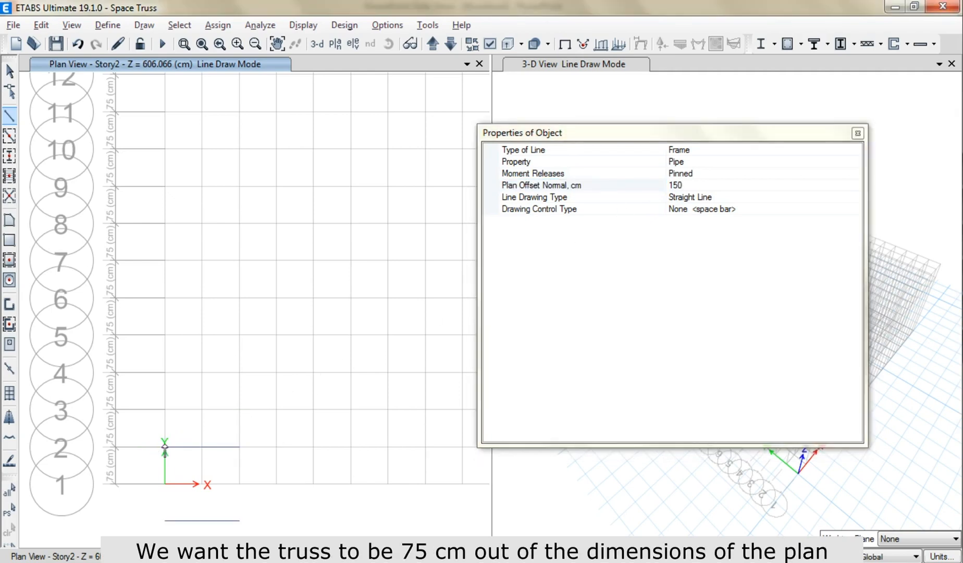
Step: Reset the plan offset normal to 0 and close the square with two vertical pipe members between the horizontal ones
{"action": "left_click", "coordinate": [636, 188]}
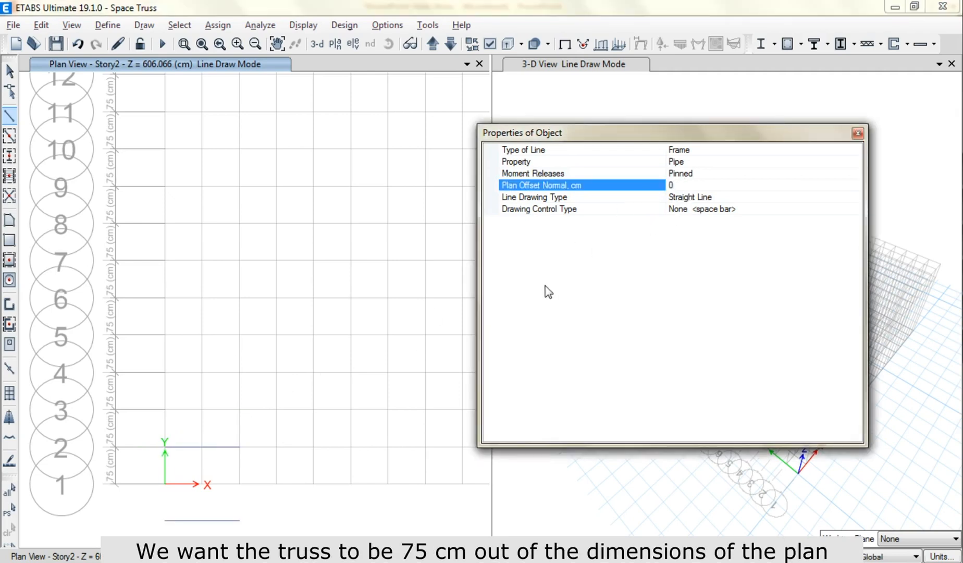
{"action": "left_click_drag", "start_coordinate": [240, 520], "coordinate": [242, 447]}
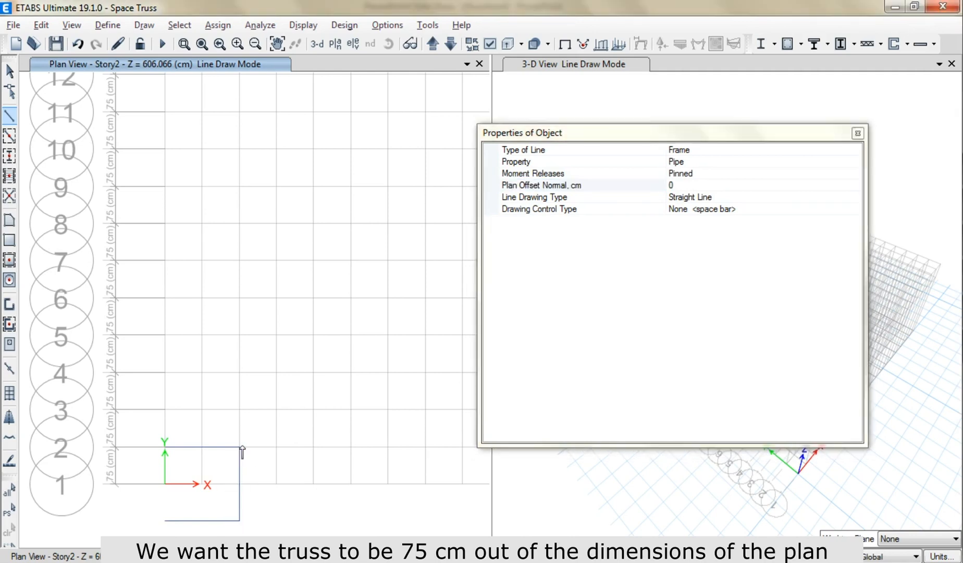
{"action": "left_click_drag", "start_coordinate": [165, 521], "coordinate": [165, 447]}
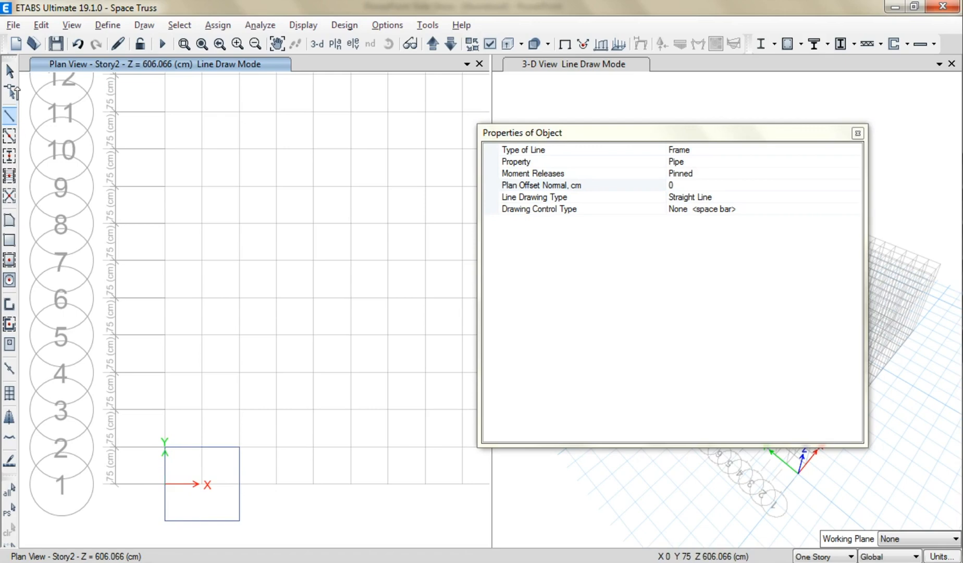
{"action": "key", "text": "Escape"}
Step: Display the frame section names in the plan view to check the drawn members, and turn them off again
{"action": "left_click", "coordinate": [490, 43]}
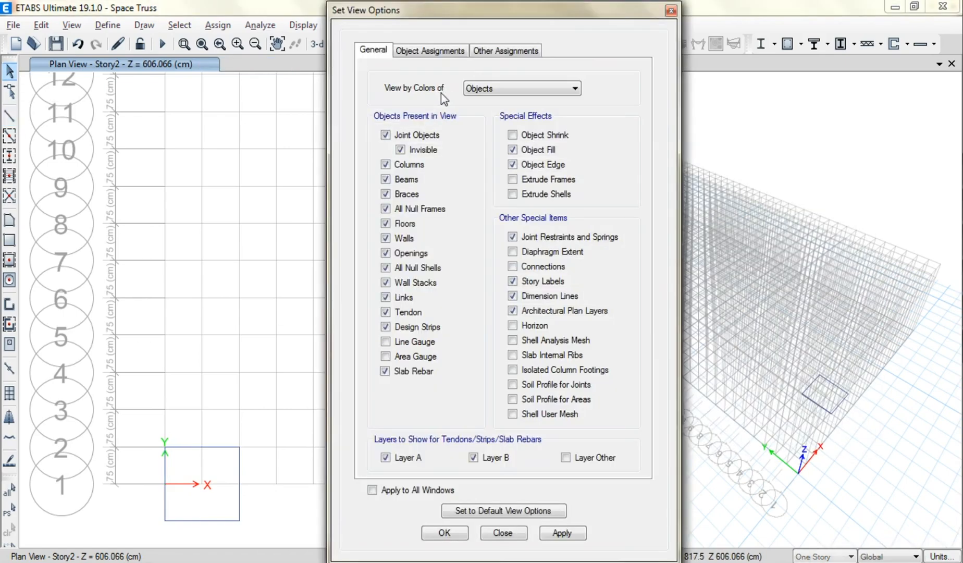
{"action": "left_click", "coordinate": [430, 50]}
{"action": "left_click", "coordinate": [561, 539]}
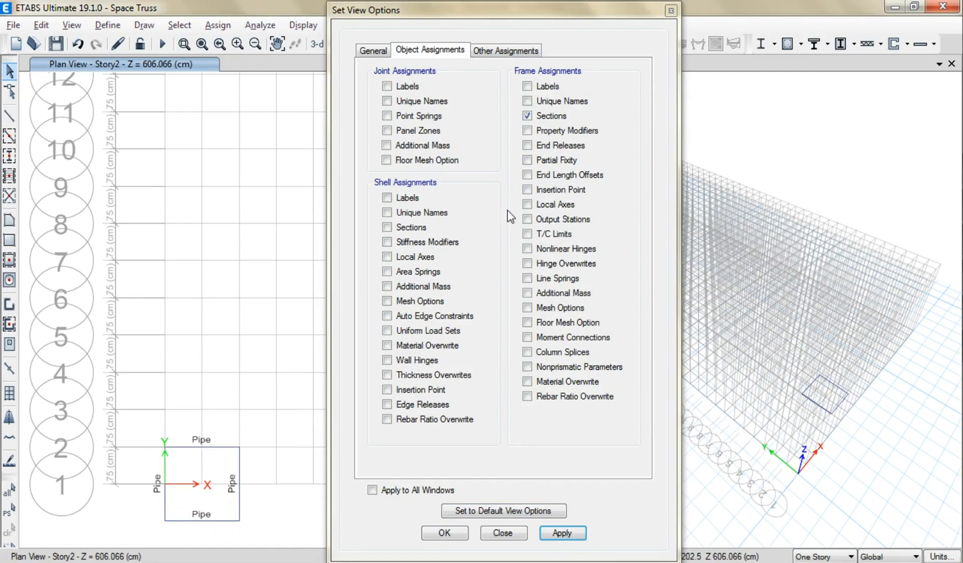
{"action": "left_click", "coordinate": [540, 117]}
{"action": "left_click", "coordinate": [551, 532]}
{"action": "left_click", "coordinate": [444, 533]}
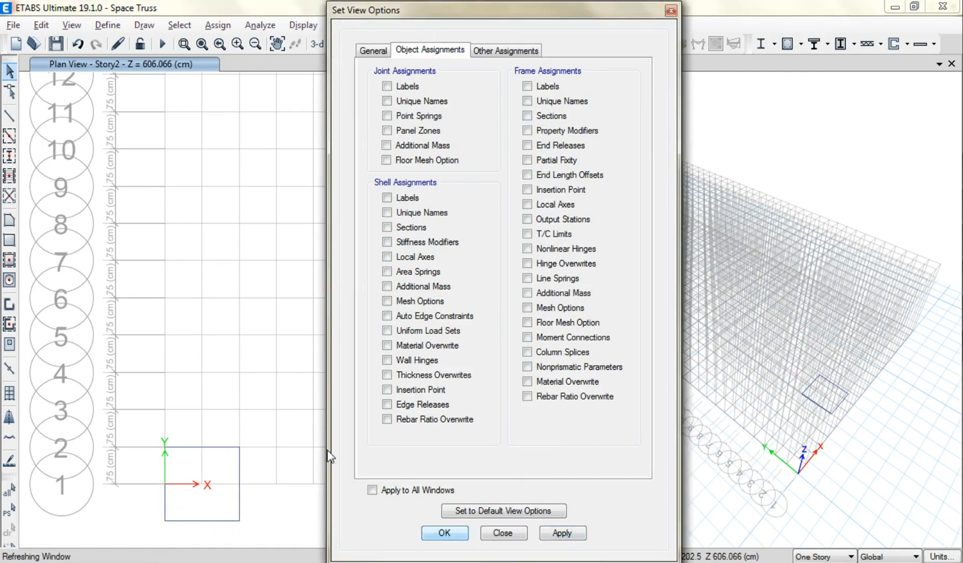
Step: Select the four members of the square and move them by a Delta X of -75 cm
{"action": "left_click_drag", "start_coordinate": [143, 532], "coordinate": [261, 449]}
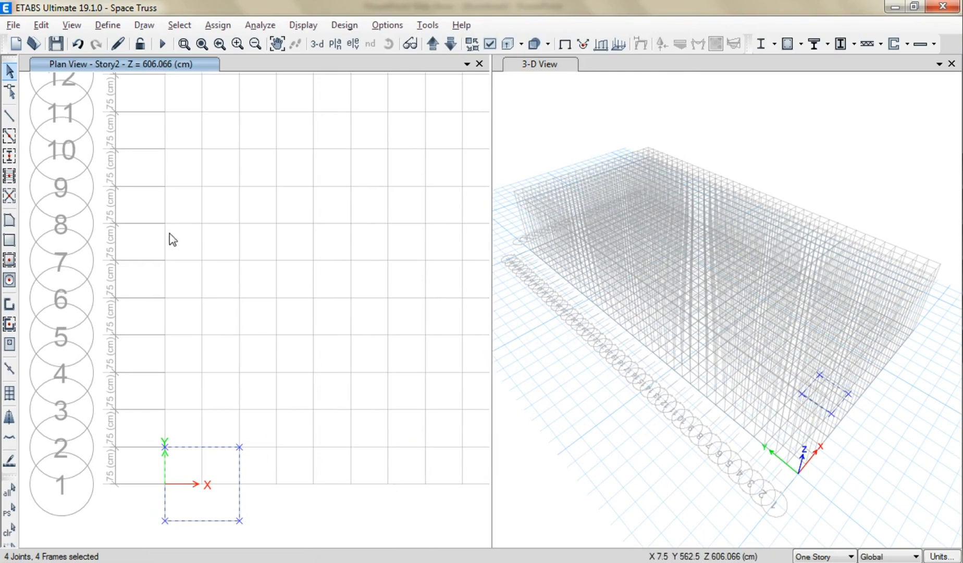
{"action": "left_click", "coordinate": [41, 25]}
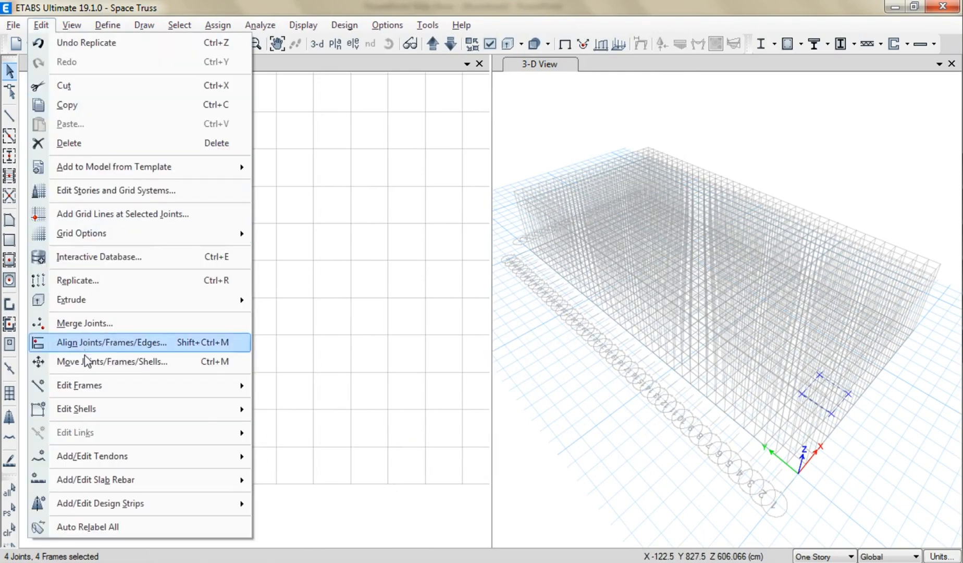
{"action": "left_click", "coordinate": [104, 361]}
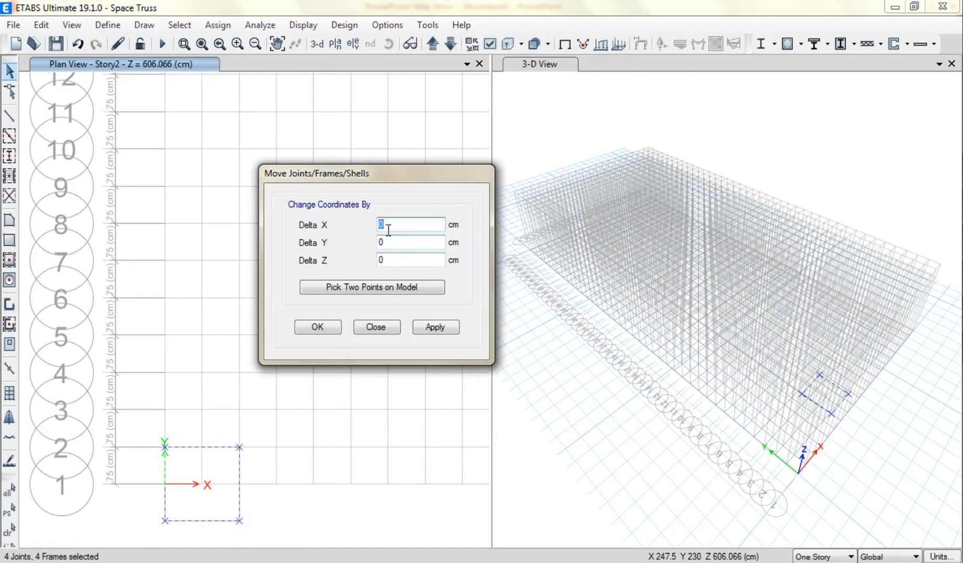
{"action": "type", "text": "-75"}
{"action": "left_click", "coordinate": [435, 326]}
{"action": "left_click", "coordinate": [334, 328]}
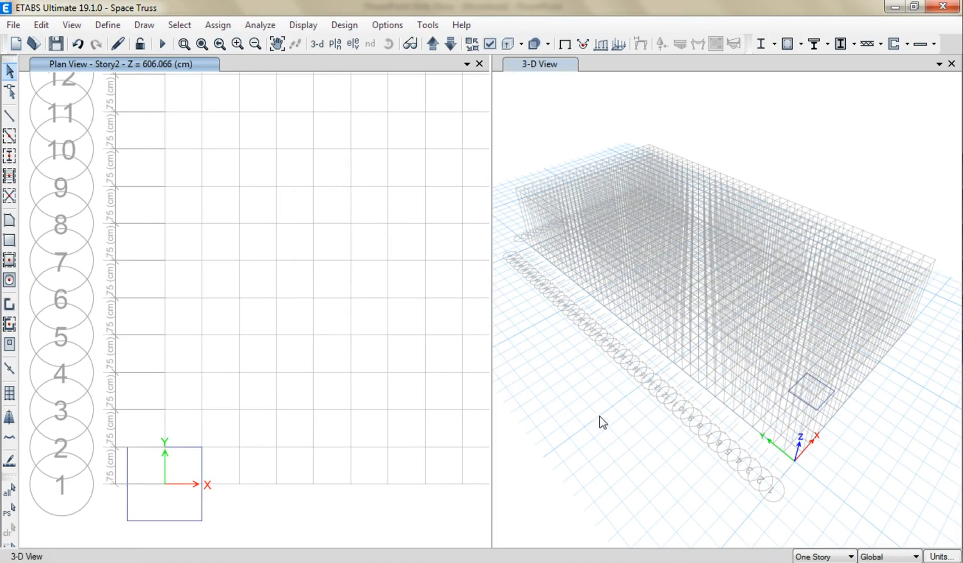
Step: Draw four pinned pipe diagonals from the square's corners down to grid point A-1 on Story1 in the 3-D view
{"action": "middle_click_drag", "start_coordinate": [599, 416], "coordinate": [664, 409], "text": "shift"}
{"action": "scroll", "coordinate": [909, 232], "scroll_direction": "up", "scroll_amount": 5}
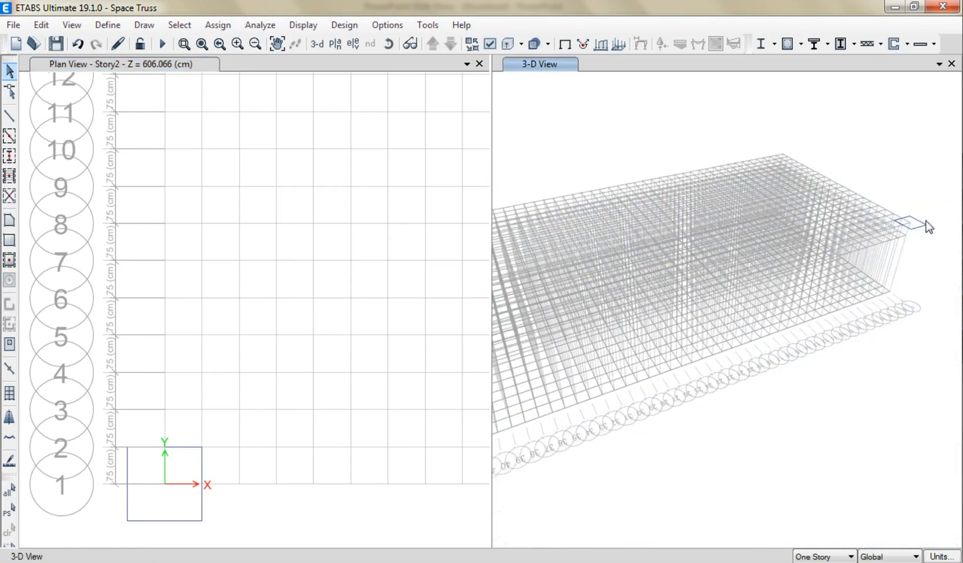
{"action": "scroll", "coordinate": [909, 237], "scroll_direction": "up", "scroll_amount": 5}
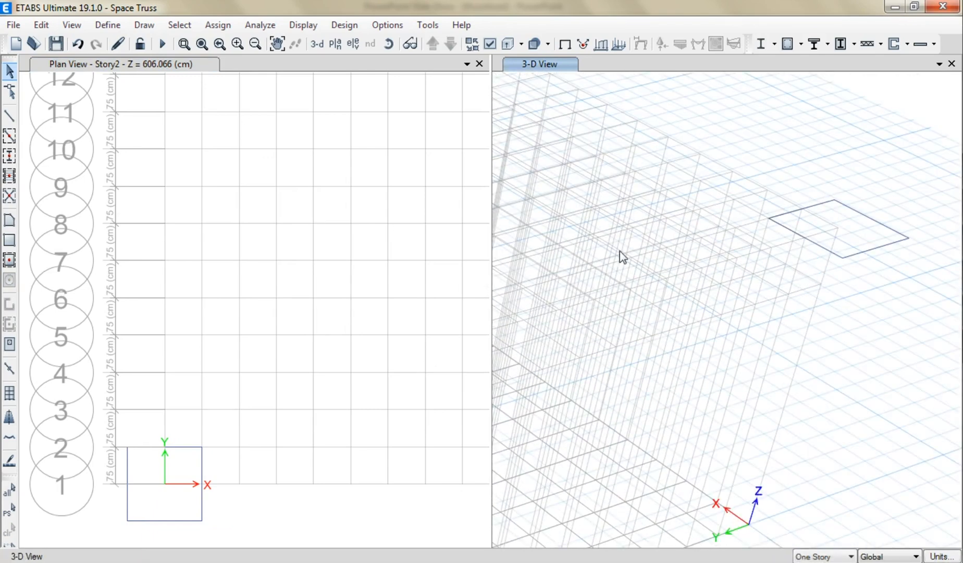
{"action": "left_click", "coordinate": [11, 115]}
{"action": "left_click_drag", "start_coordinate": [534, 133], "coordinate": [234, 127]}
{"action": "left_click", "coordinate": [908, 238]}
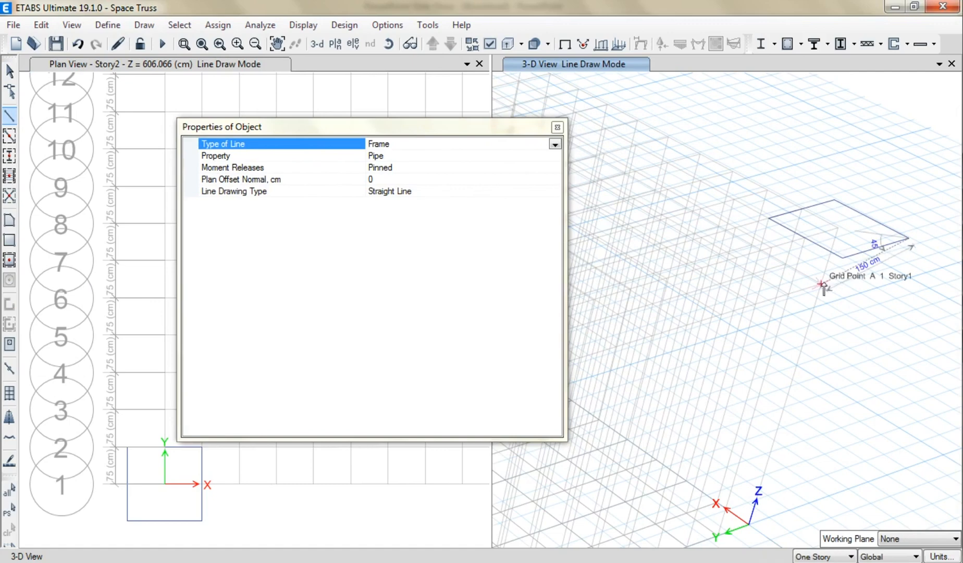
{"action": "left_click", "coordinate": [821, 284]}
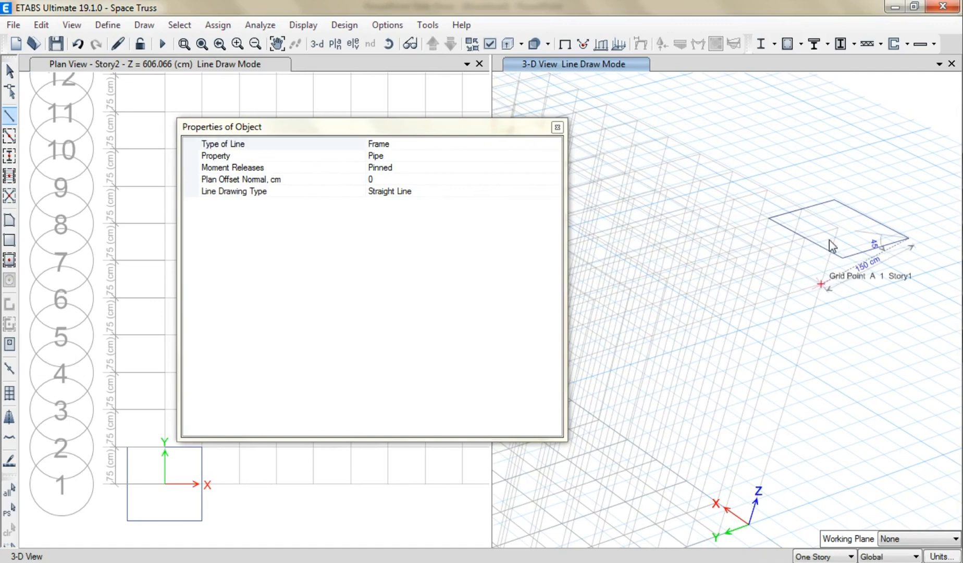
{"action": "left_click", "coordinate": [834, 200]}
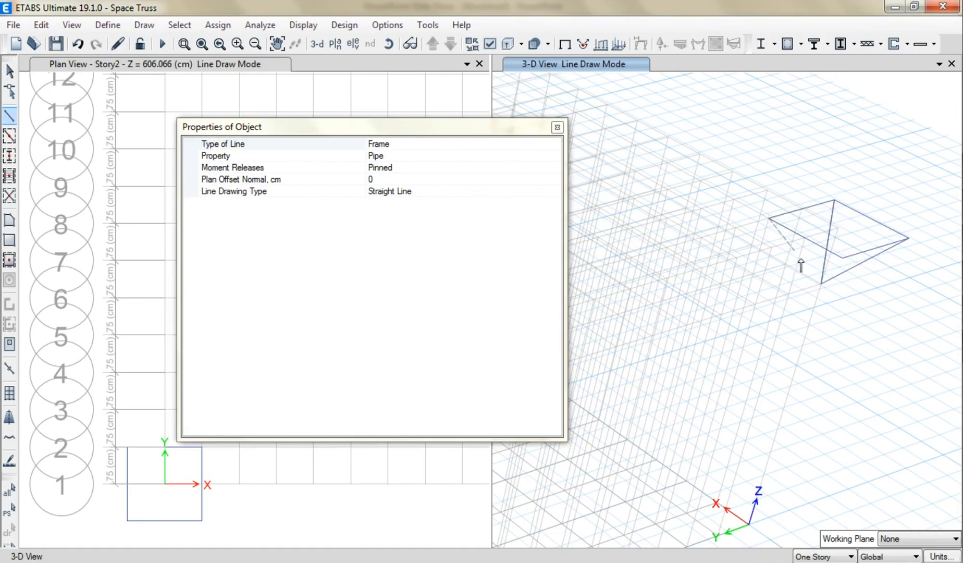
{"action": "left_click", "coordinate": [832, 273]}
{"action": "left_click", "coordinate": [841, 259]}
{"action": "left_click", "coordinate": [10, 70]}
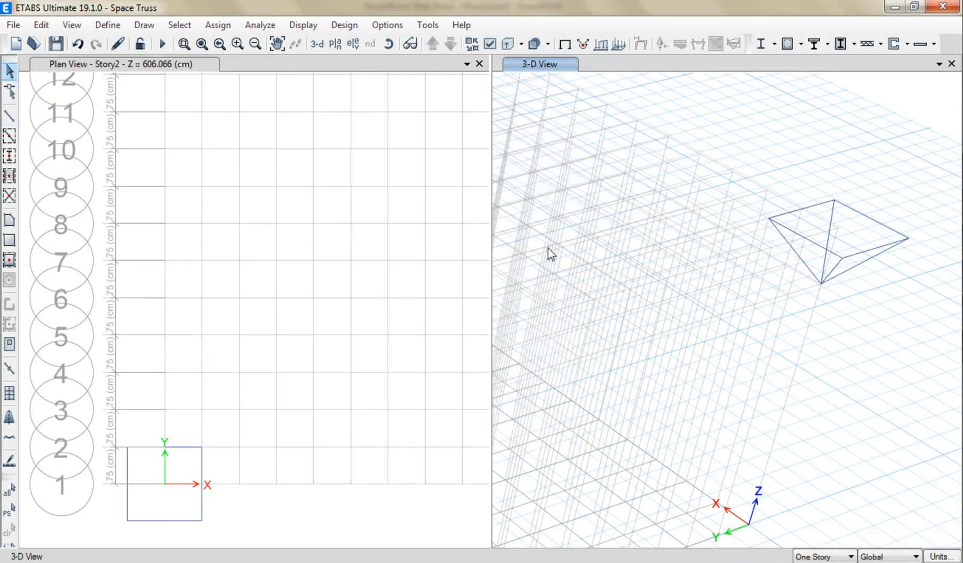
Step: Select the pyramid except its starting Y-direction edge member and replicate it linearly with dx 150 cm, dy 0 and number 10
{"action": "left_click_drag", "start_coordinate": [866, 223], "coordinate": [743, 332]}
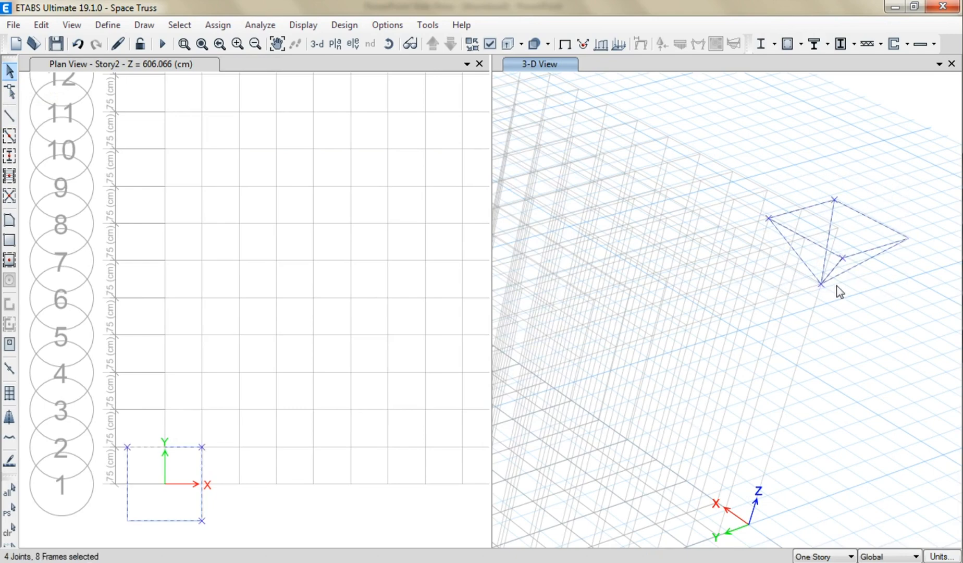
{"action": "left_click", "coordinate": [869, 250]}
{"action": "scroll", "coordinate": [812, 345], "scroll_direction": "down", "scroll_amount": 4}
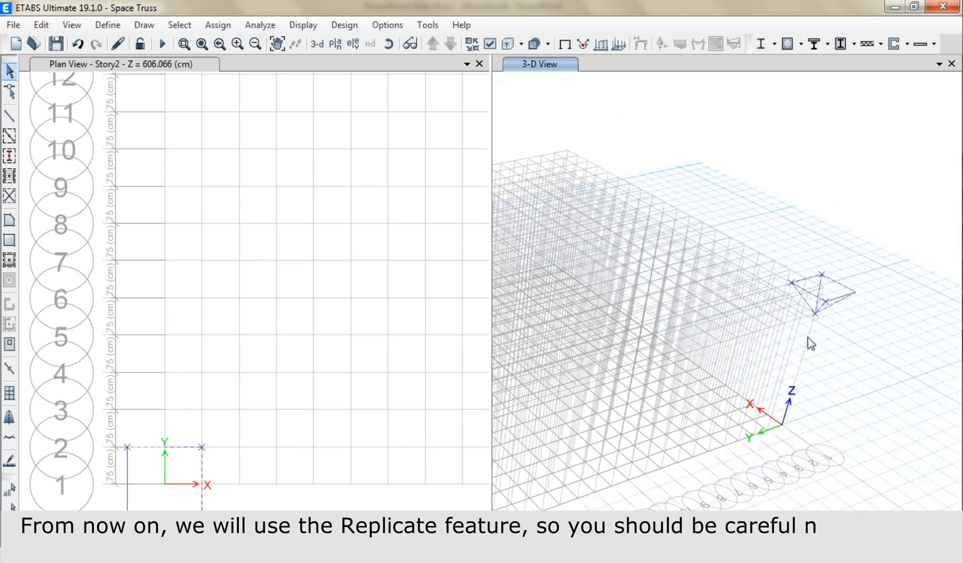
{"action": "left_click", "coordinate": [41, 25]}
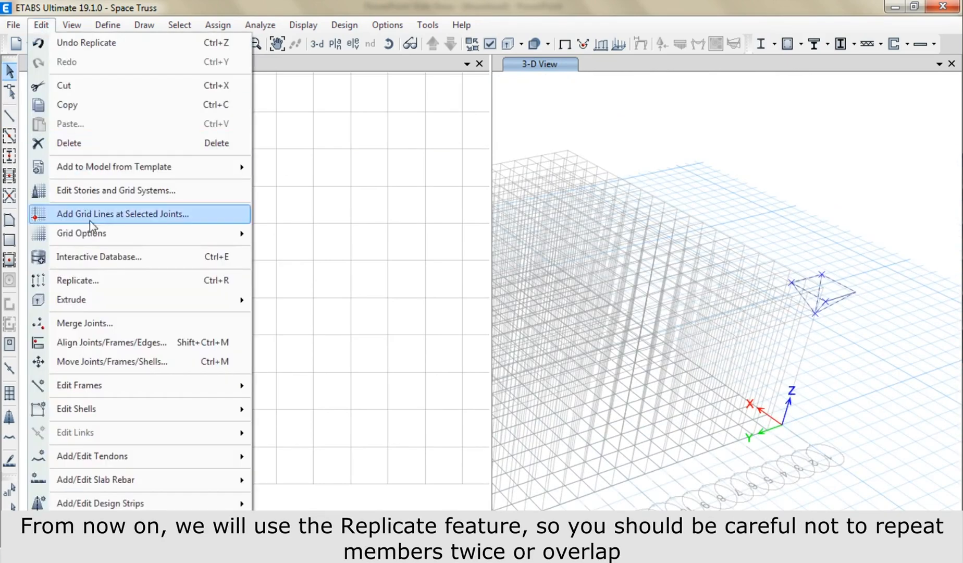
{"action": "left_click", "coordinate": [97, 281]}
{"action": "left_click_drag", "start_coordinate": [284, 138], "coordinate": [213, 139]}
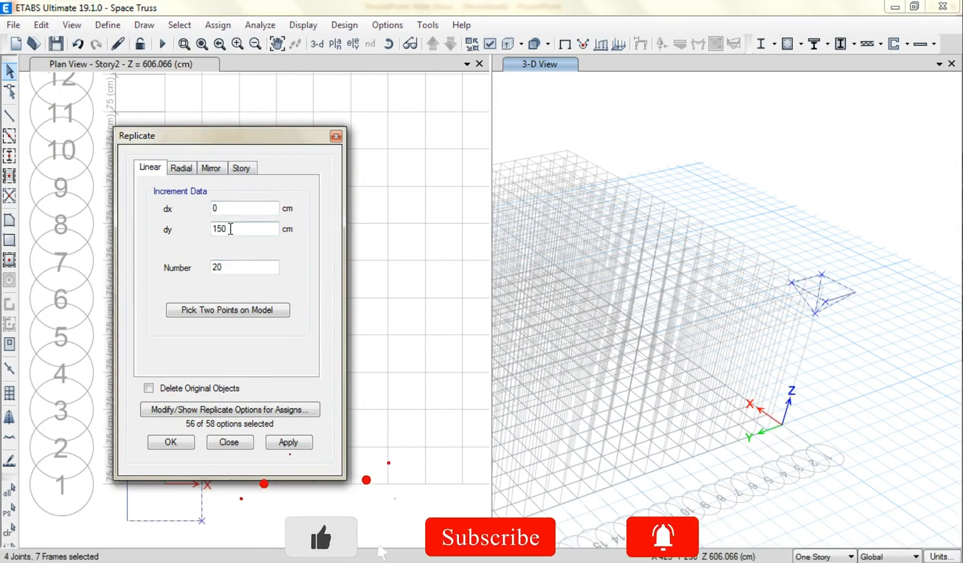
{"action": "double_click", "coordinate": [230, 229]}
{"action": "type", "text": "0"}
{"action": "double_click", "coordinate": [231, 209]}
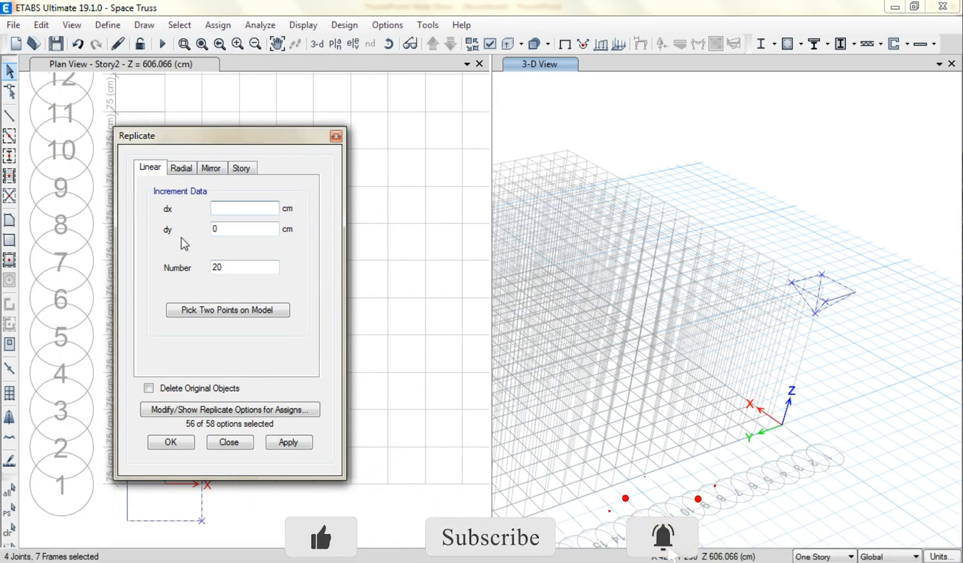
{"action": "type", "text": "150"}
{"action": "key", "text": "Tab"}
{"action": "type", "text": "10"}
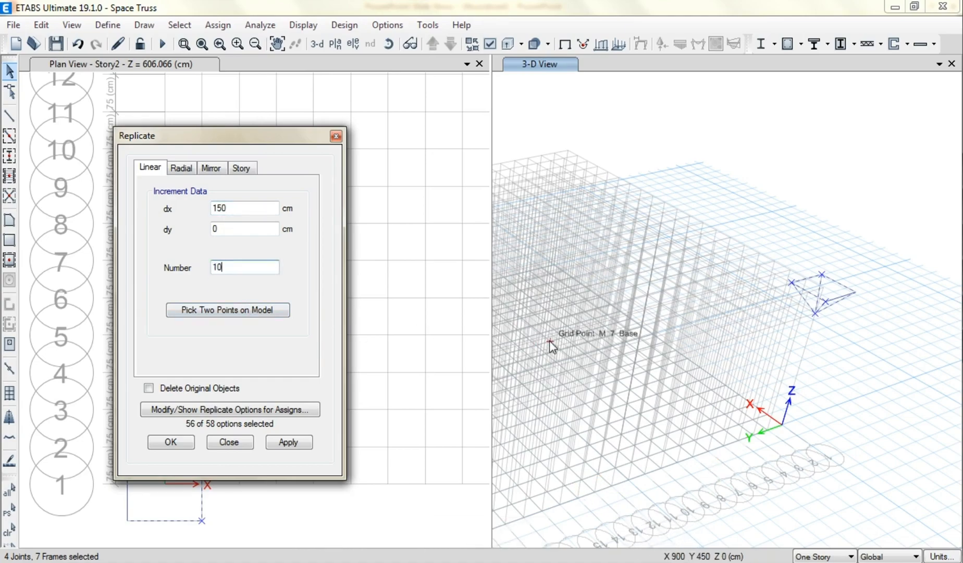
{"action": "middle_click_drag", "start_coordinate": [726, 359], "coordinate": [706, 362], "text": "shift"}
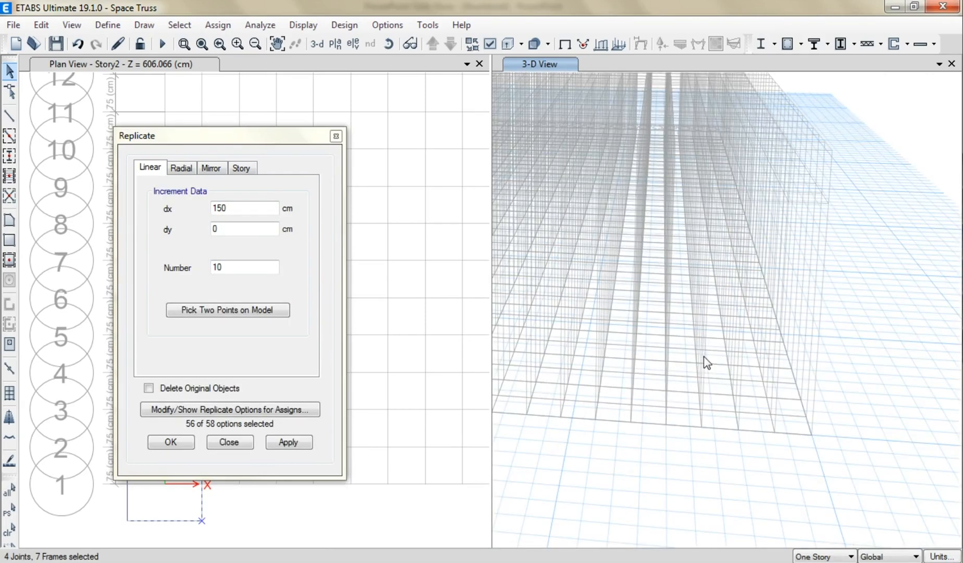
{"action": "left_click", "coordinate": [287, 442]}
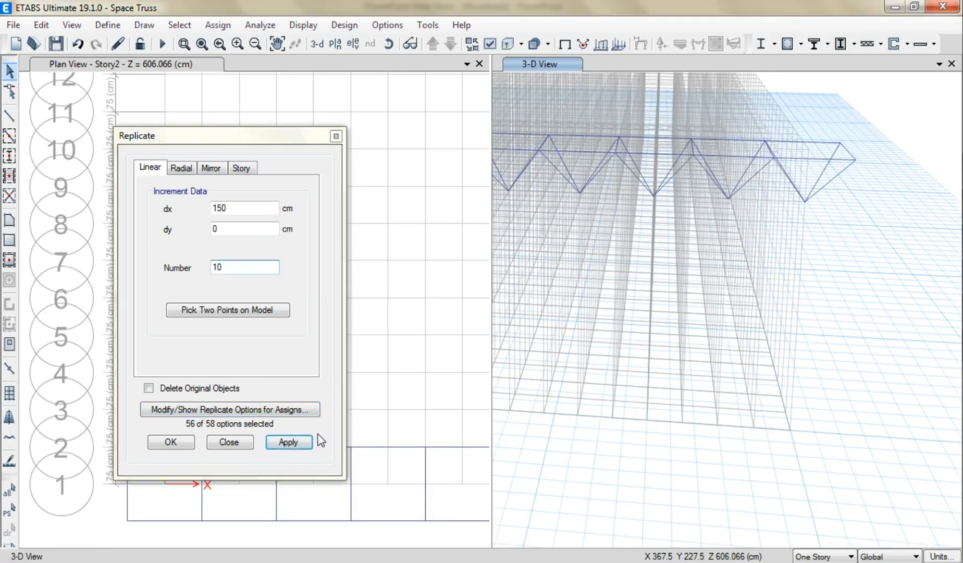
Step: Hide the grid lines in the 3-D view so that only the replicated truss row is shown
{"action": "middle_click_drag", "start_coordinate": [595, 381], "coordinate": [612, 403], "text": "shift"}
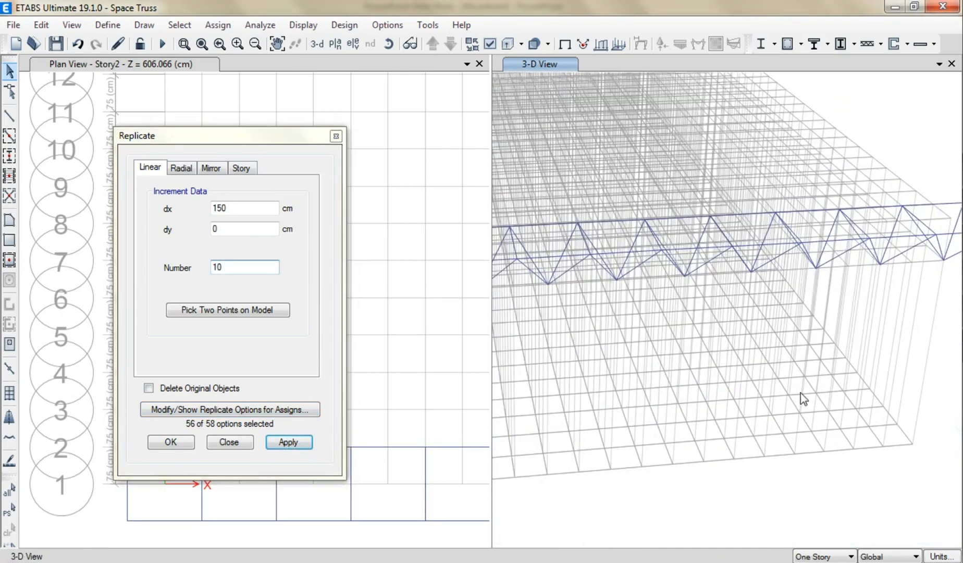
{"action": "middle_click_drag", "start_coordinate": [799, 395], "coordinate": [721, 402]}
{"action": "scroll", "coordinate": [830, 237], "scroll_direction": "up", "scroll_amount": 4}
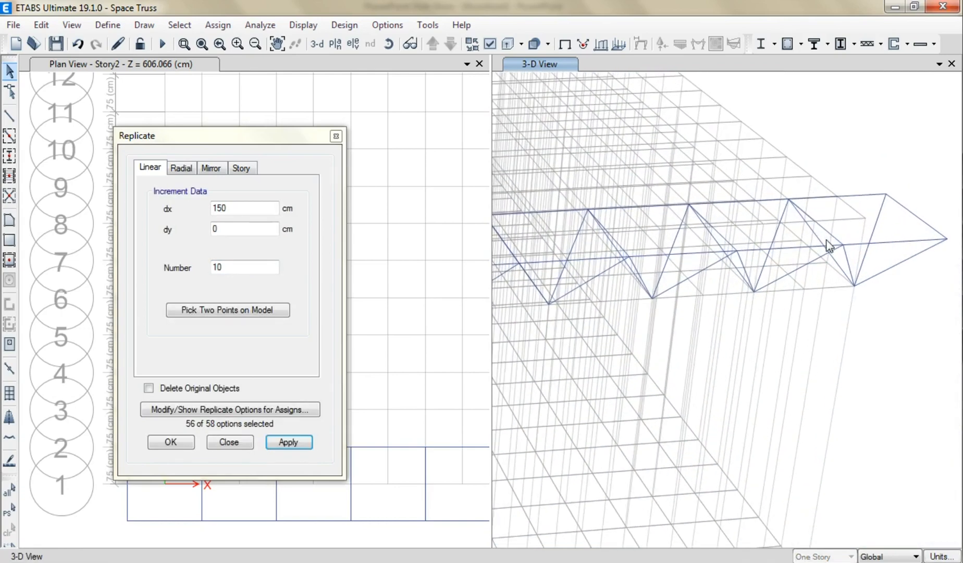
{"action": "key", "text": "Delete"}
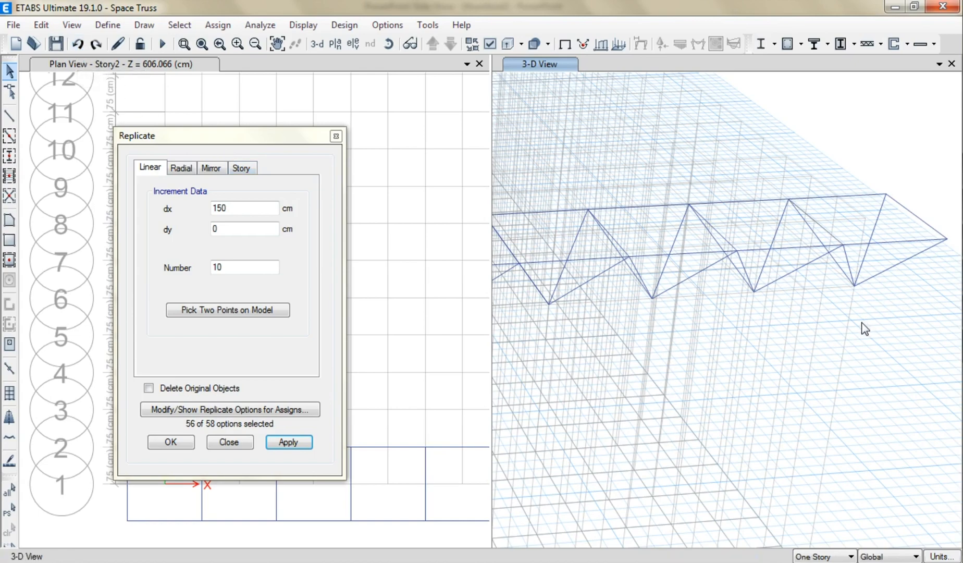
{"action": "scroll", "coordinate": [857, 323], "scroll_direction": "down", "scroll_amount": 4}
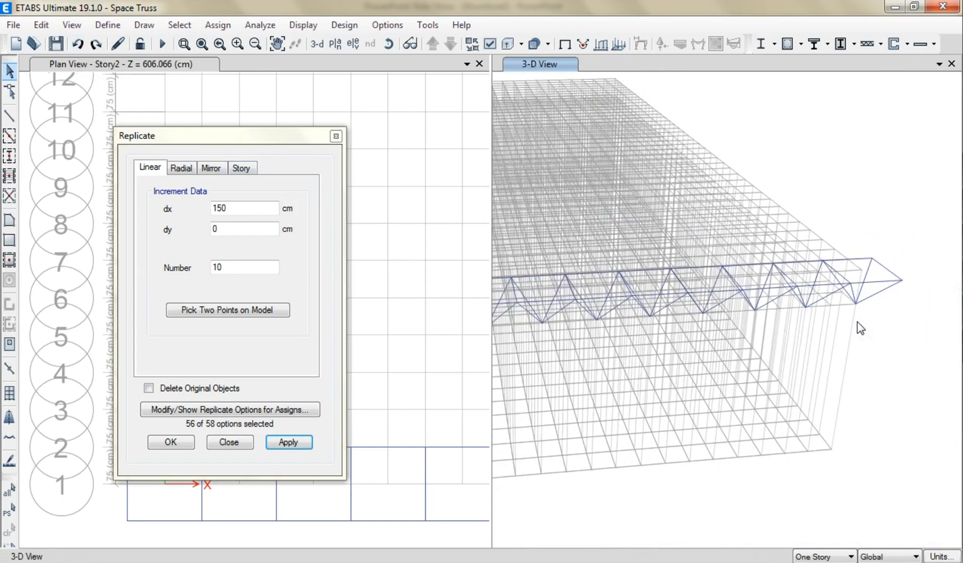
{"action": "right_click", "coordinate": [855, 191]}
{"action": "left_click", "coordinate": [840, 258]}
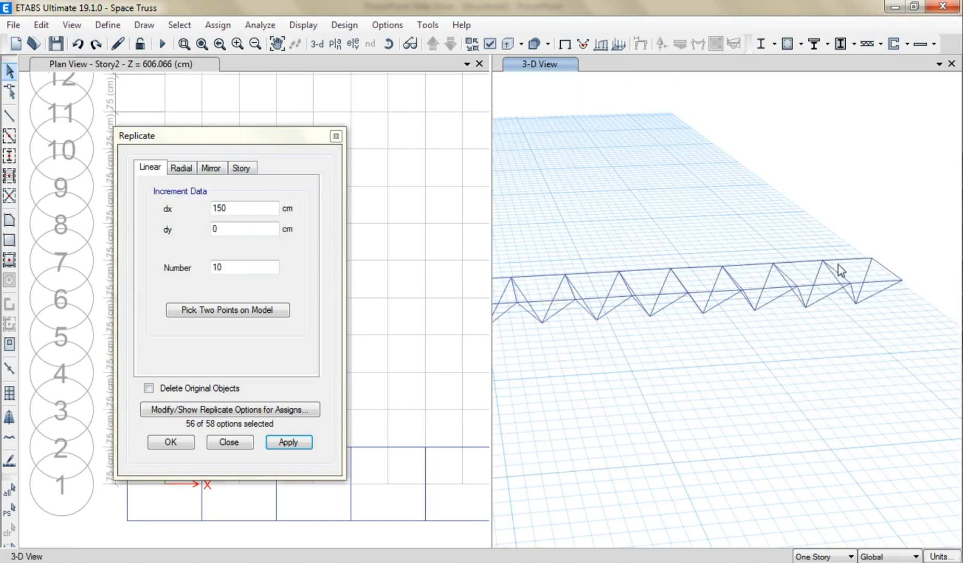
Step: Draw the first three pinned pipe bottom chord members between the lower joints of the first four pyramids
{"action": "middle_click_drag", "start_coordinate": [749, 318], "coordinate": [823, 257]}
{"action": "scroll", "coordinate": [673, 305], "scroll_direction": "down", "scroll_amount": 3}
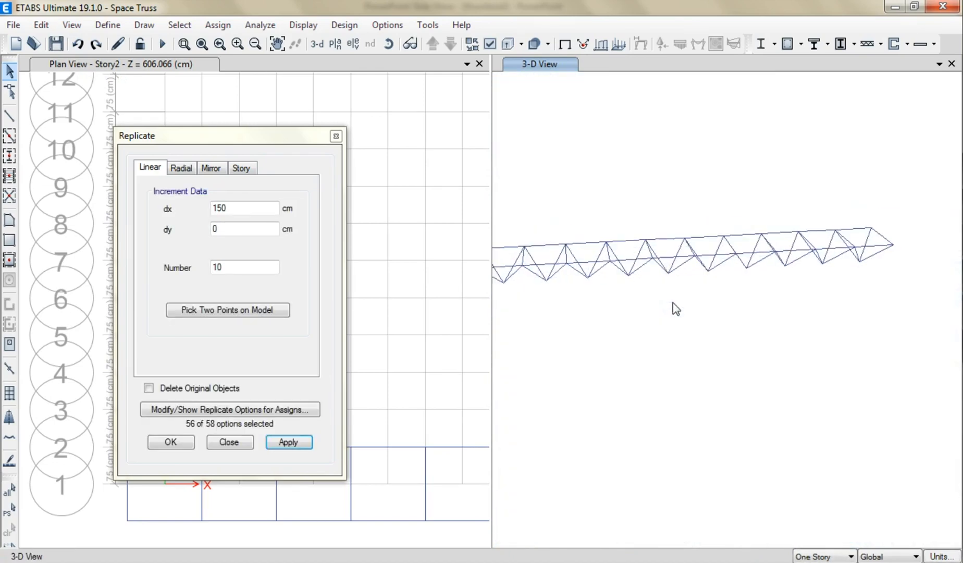
{"action": "middle_click_drag", "start_coordinate": [674, 320], "coordinate": [777, 318]}
{"action": "scroll", "coordinate": [696, 311], "scroll_direction": "down", "scroll_amount": 2}
{"action": "scroll", "coordinate": [633, 231], "scroll_direction": "up", "scroll_amount": 2}
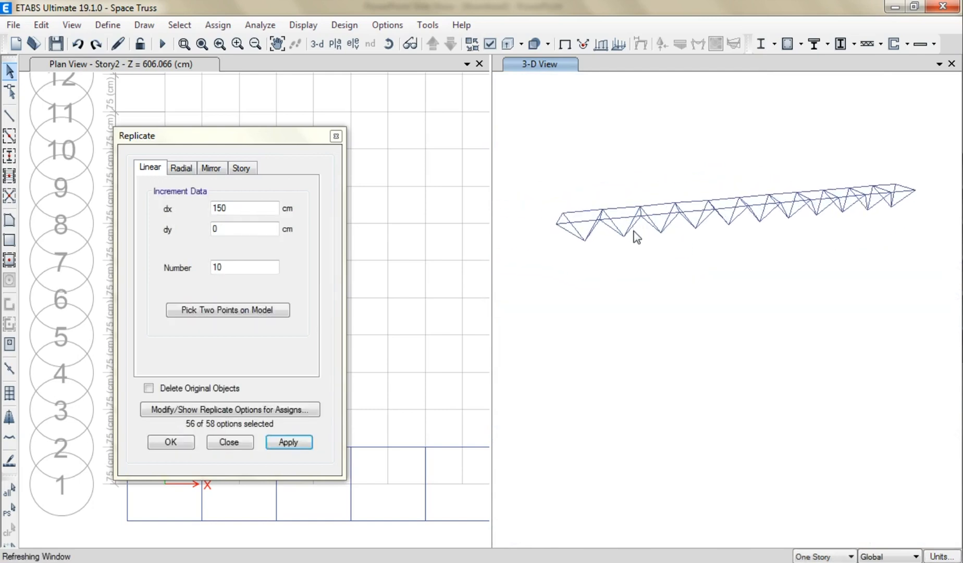
{"action": "left_click", "coordinate": [10, 115]}
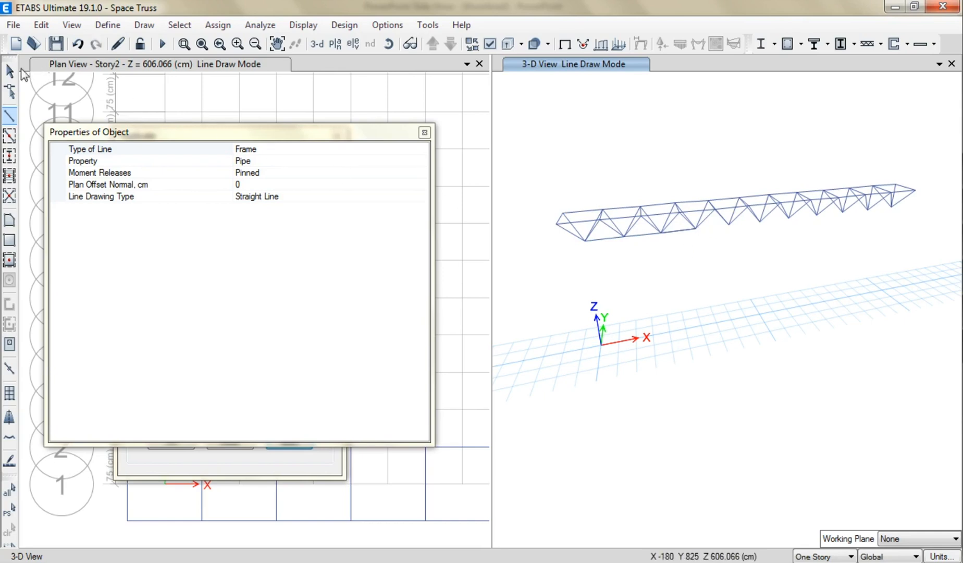
{"action": "key", "text": "Escape"}
Step: Replicate the third bottom chord member linearly with dx 150 cm, dy 0 and number 7
{"action": "key", "text": "ctrl+r"}
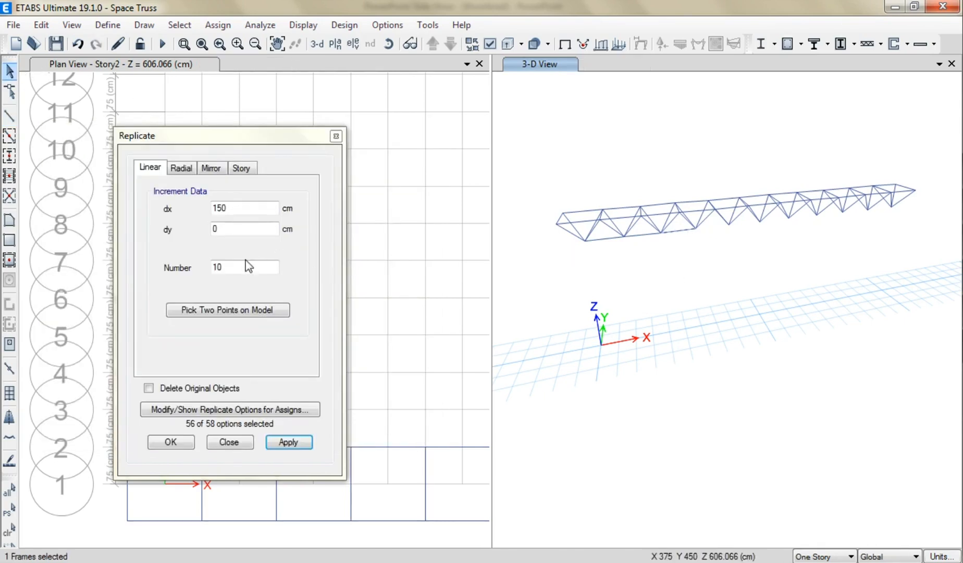
{"action": "left_click", "coordinate": [230, 208]}
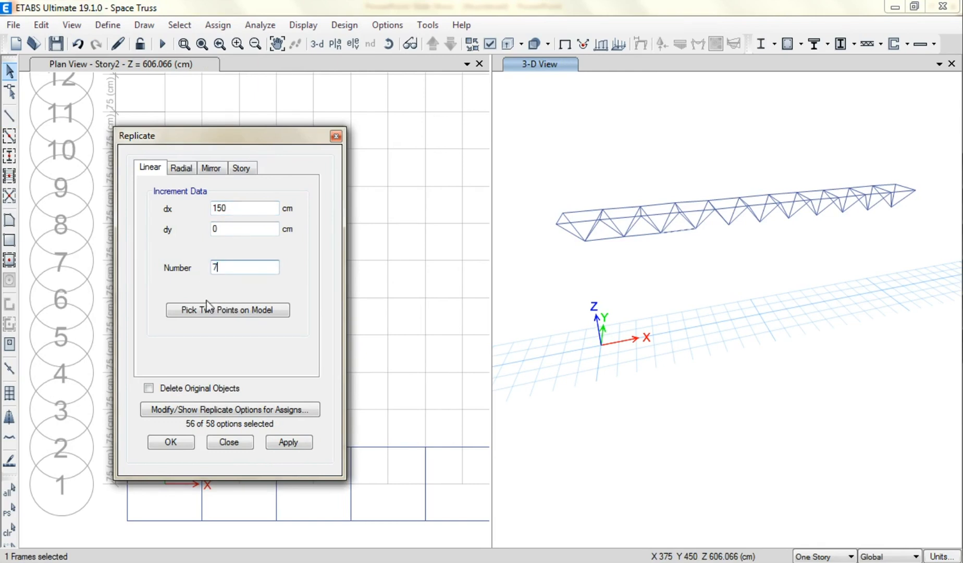
{"action": "left_click", "coordinate": [288, 442]}
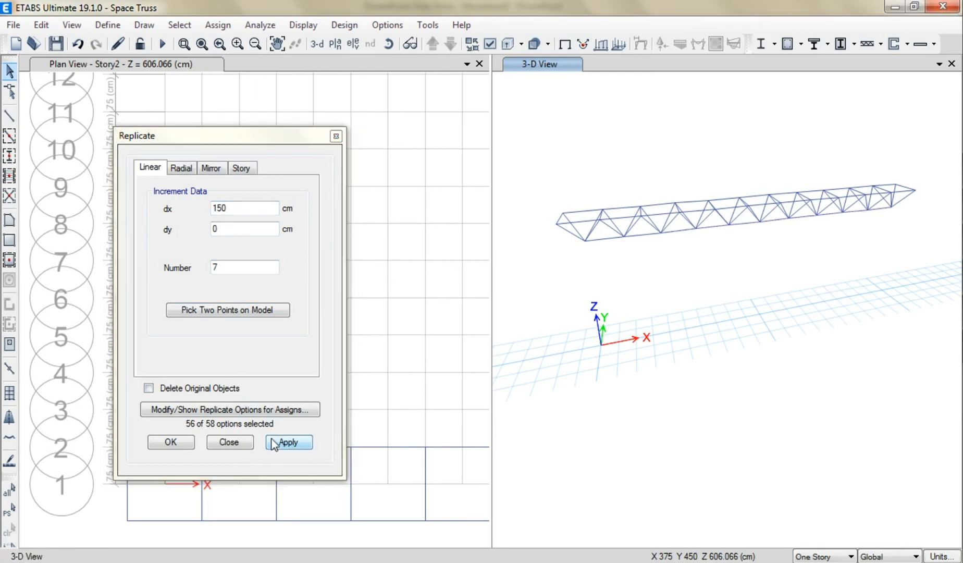
Step: Select the truss row except its outer upper chord on the negative Y side and replicate it with dx 0, dy 150 cm and number 1
{"action": "middle_click_drag", "start_coordinate": [581, 338], "coordinate": [768, 188], "text": "shift"}
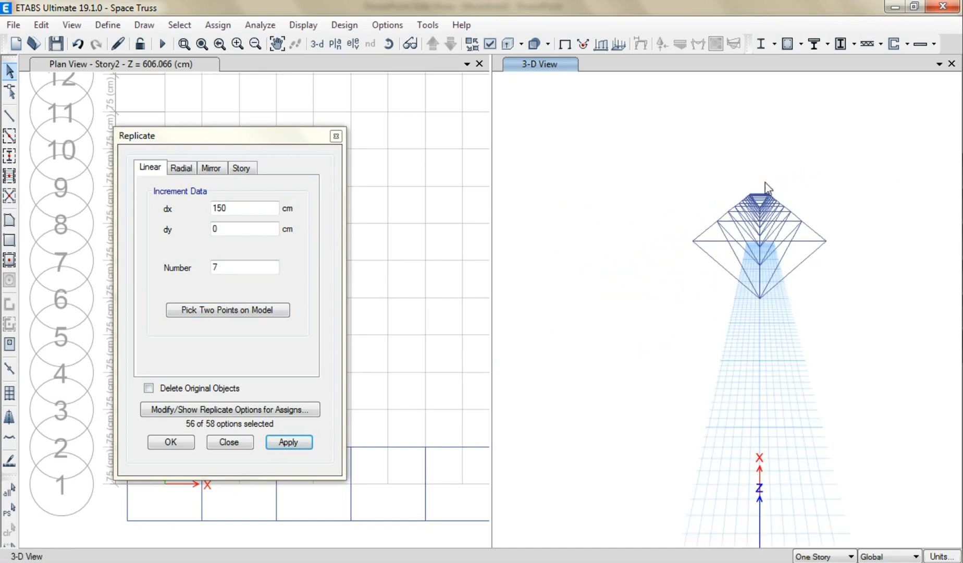
{"action": "left_click_drag", "start_coordinate": [744, 231], "coordinate": [661, 320]}
{"action": "middle_click_drag", "start_coordinate": [688, 329], "coordinate": [701, 171], "text": "shift"}
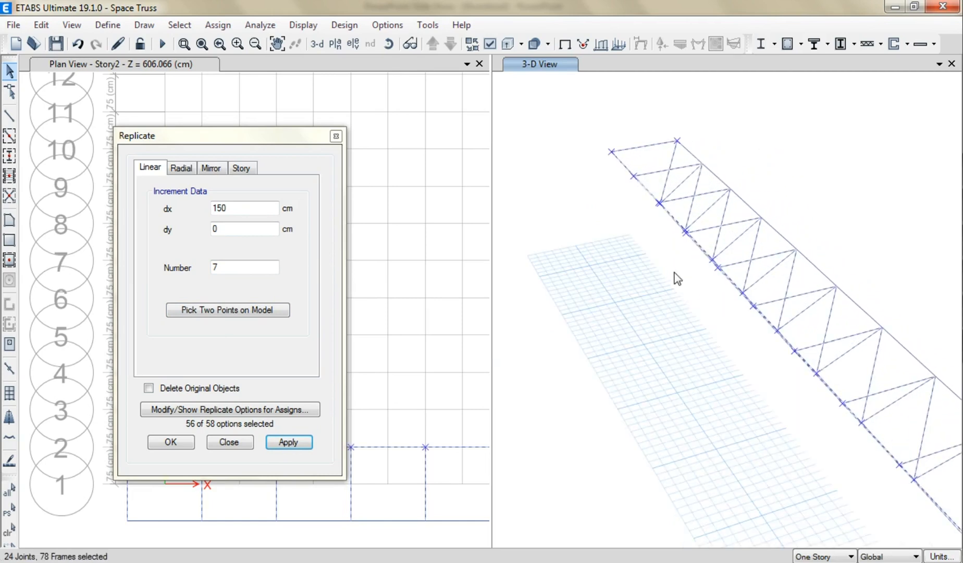
{"action": "middle_click_drag", "start_coordinate": [728, 341], "coordinate": [727, 283], "text": "shift"}
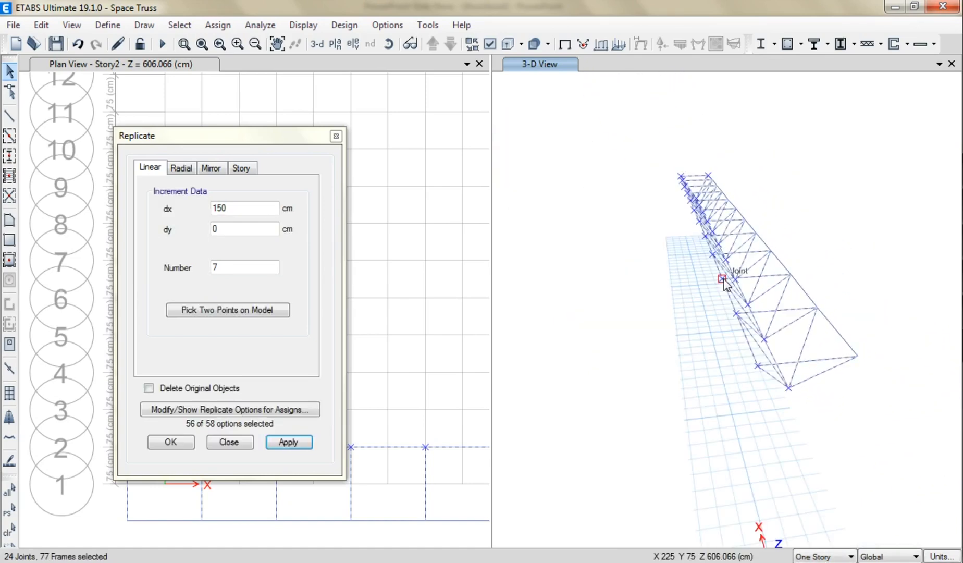
{"action": "left_click", "coordinate": [181, 218]}
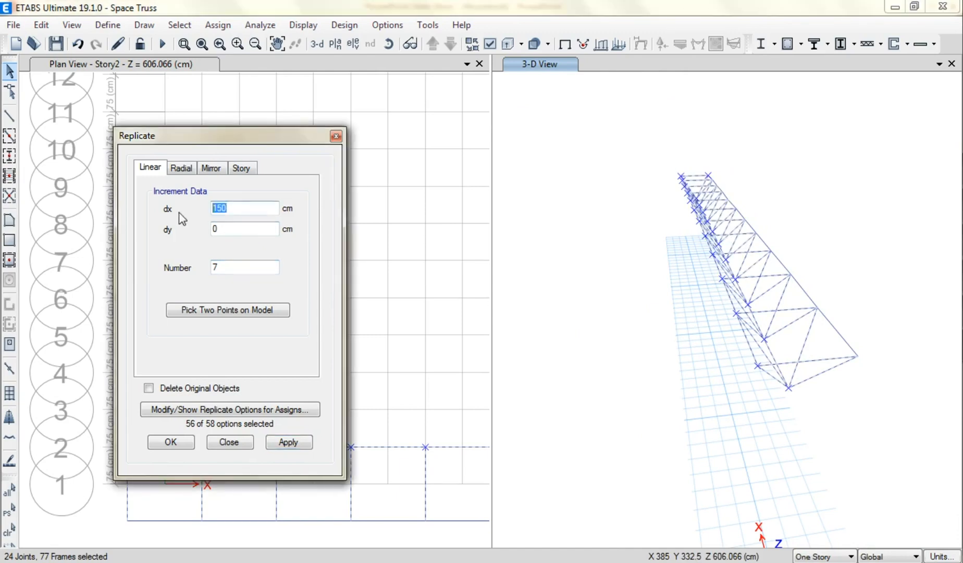
{"action": "type", "text": "150"}
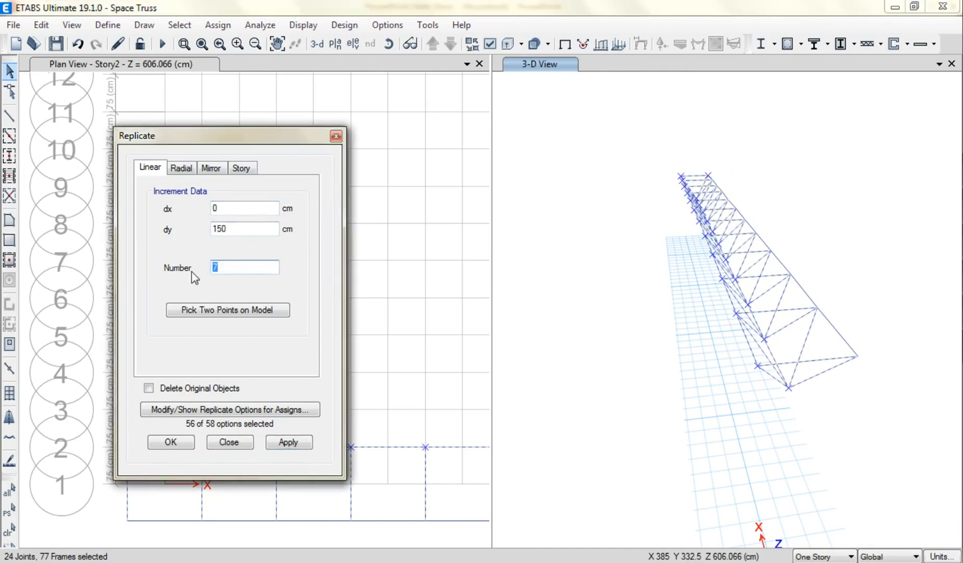
{"action": "type", "text": "1"}
{"action": "left_click", "coordinate": [293, 443]}
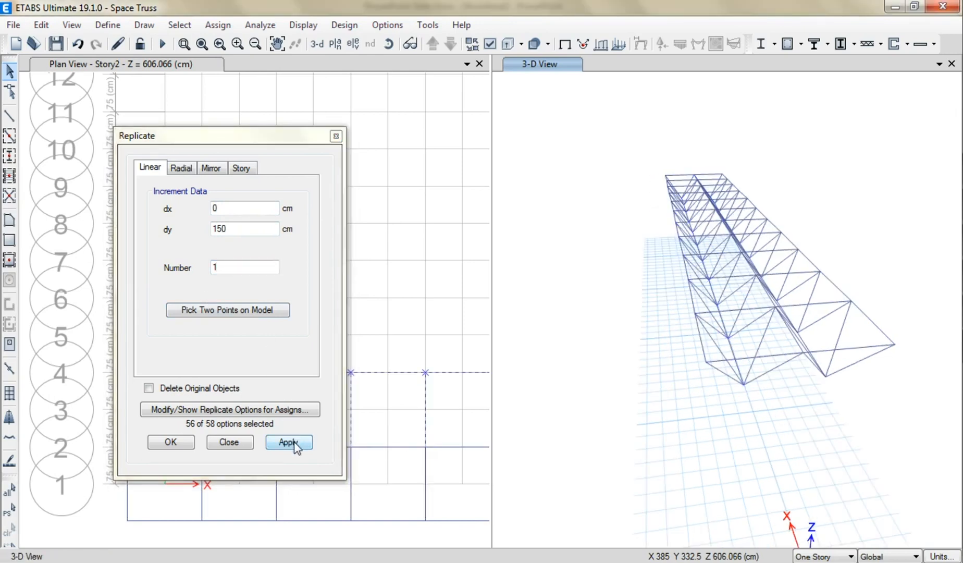
Step: Draw a pinned pipe bottom chord member between the end lower joints of the two neighbouring truss rows
{"action": "left_click", "coordinate": [9, 116]}
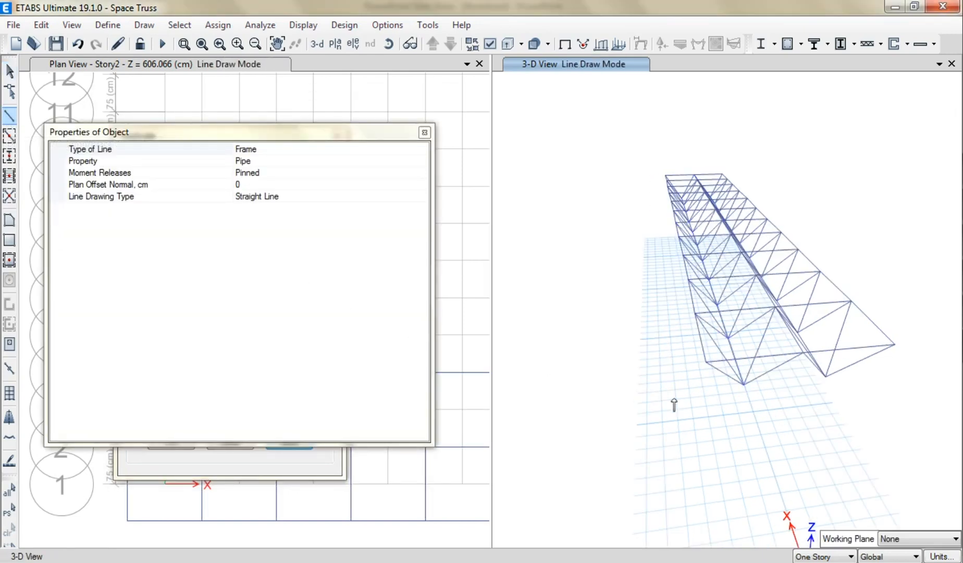
{"action": "left_click", "coordinate": [826, 377]}
{"action": "left_click", "coordinate": [9, 76]}
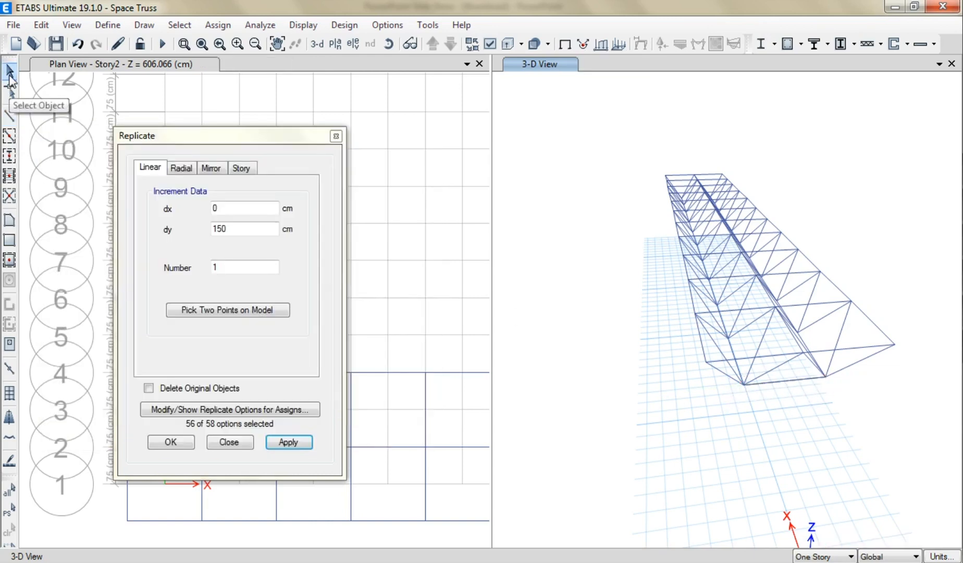
Step: Replicate the connecting bottom chord member linearly with dx 150 cm, dy 0 and number 10
{"action": "left_click", "coordinate": [792, 384]}
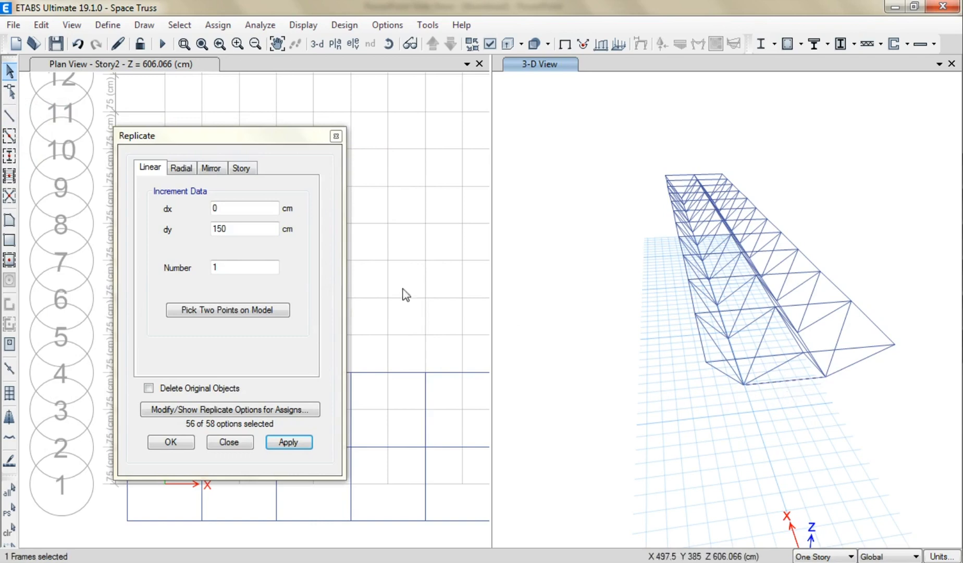
{"action": "left_click", "coordinate": [204, 227]}
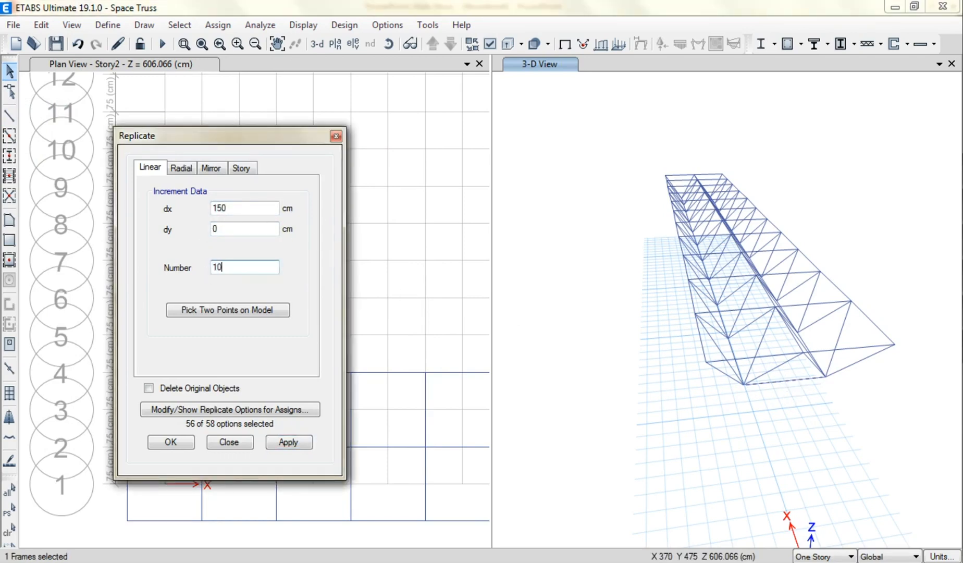
{"action": "mouse_move", "coordinate": [722, 321]}
{"action": "middle_mouse_down", "text": "shift"}
{"action": "mouse_move", "coordinate": [753, 340]}
{"action": "mouse_move", "coordinate": [630, 329]}
{"action": "mouse_move", "coordinate": [584, 336]}
{"action": "mouse_move", "coordinate": [784, 349]}
{"action": "mouse_move", "coordinate": [719, 339]}
{"action": "middle_mouse_up", "text": "shift"}
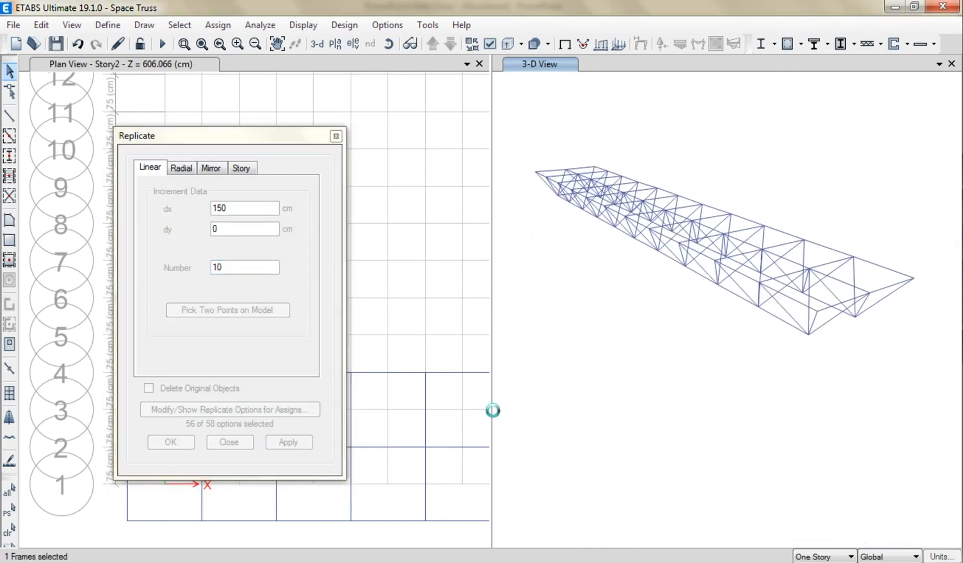
{"action": "left_click", "coordinate": [288, 441]}
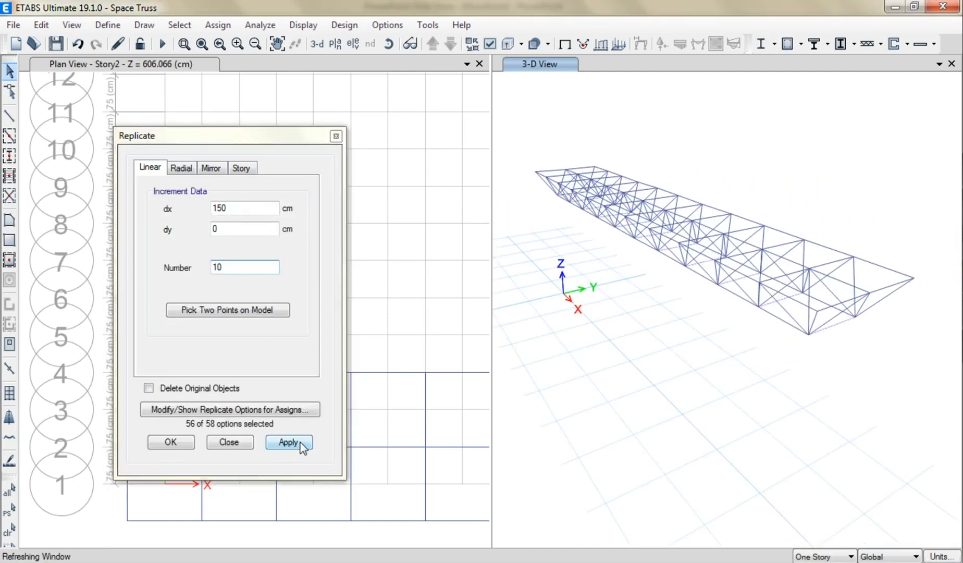
Step: Select the first truss row except its outer upper chord, plus the connecting bottom chords, and replicate with dx 0, dy 150 cm and number 20
{"action": "middle_click_drag", "start_coordinate": [746, 358], "coordinate": [930, 318], "text": "shift"}
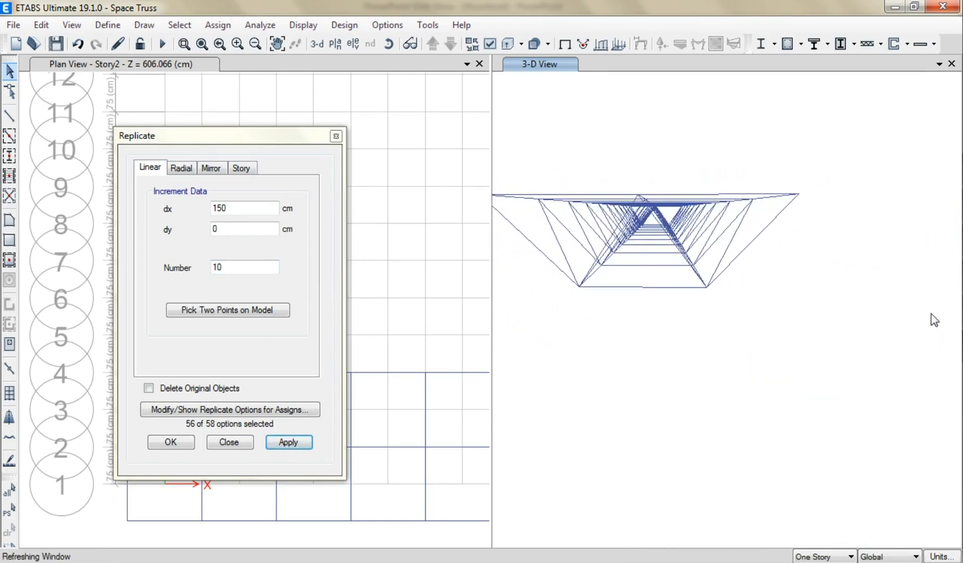
{"action": "middle_click_drag", "start_coordinate": [868, 288], "coordinate": [728, 218], "text": "shift"}
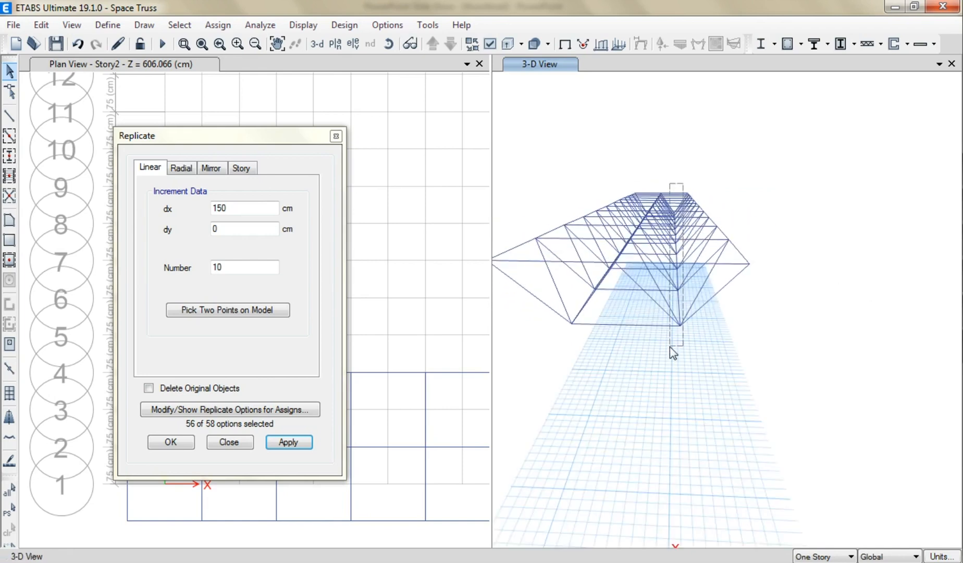
{"action": "left_click_drag", "start_coordinate": [670, 347], "coordinate": [670, 348]}
{"action": "middle_click_drag", "start_coordinate": [667, 351], "coordinate": [805, 394], "text": "shift"}
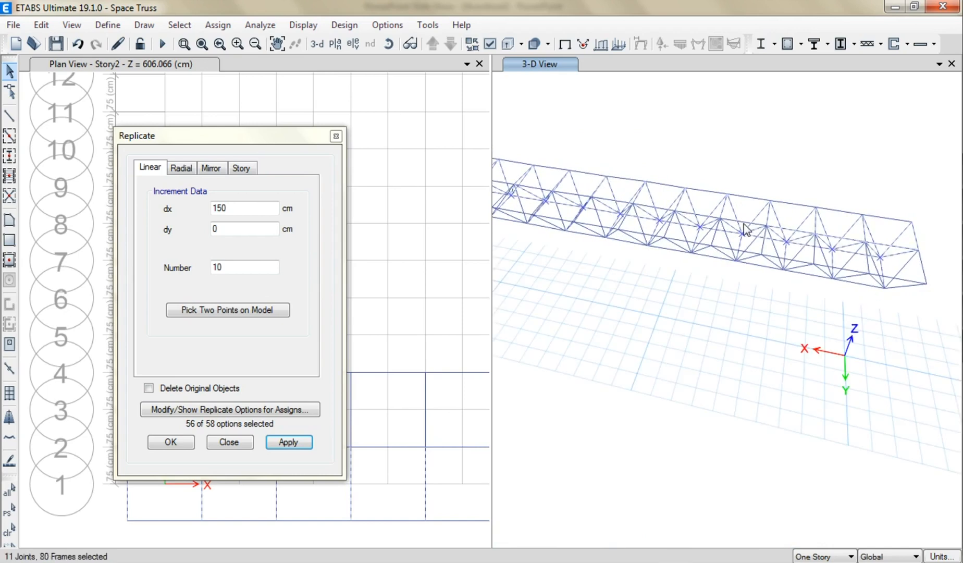
{"action": "scroll", "coordinate": [657, 231], "scroll_direction": "up", "scroll_amount": 4}
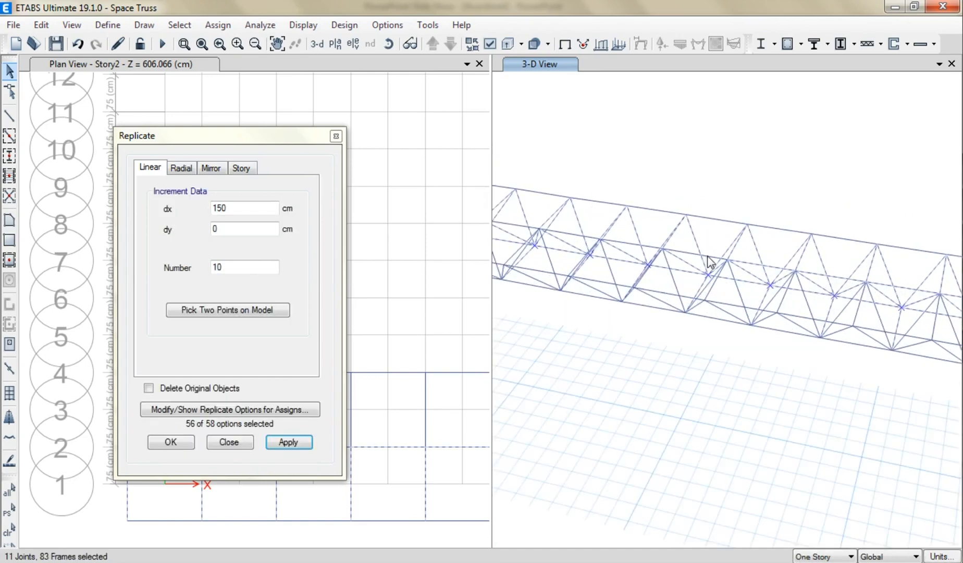
{"action": "middle_click_drag", "start_coordinate": [632, 268], "coordinate": [710, 298], "text": "shift"}
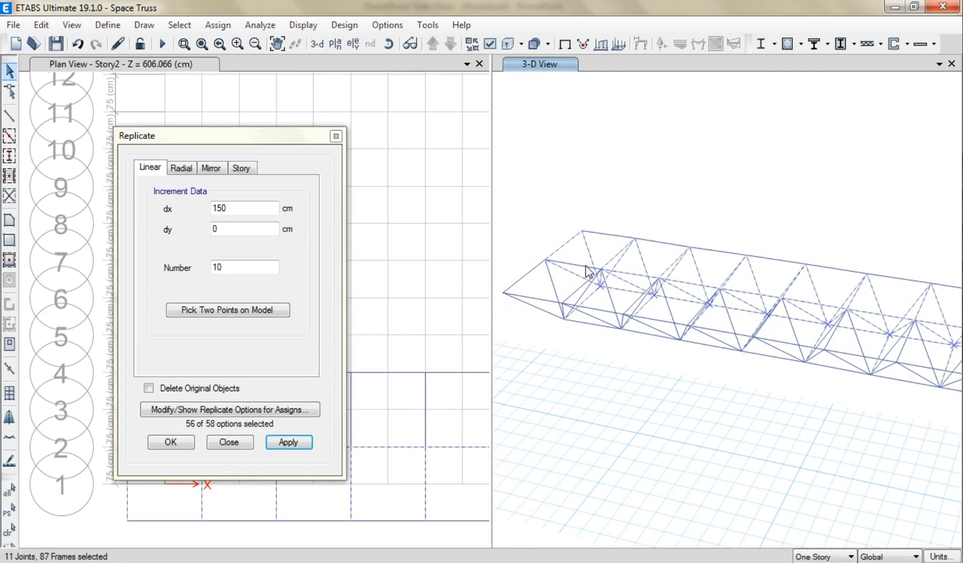
{"action": "scroll", "coordinate": [590, 273], "scroll_direction": "down", "scroll_amount": 4}
{"action": "middle_click_drag", "start_coordinate": [758, 367], "coordinate": [671, 329], "text": "shift"}
{"action": "scroll", "coordinate": [695, 371], "scroll_direction": "up", "scroll_amount": 4}
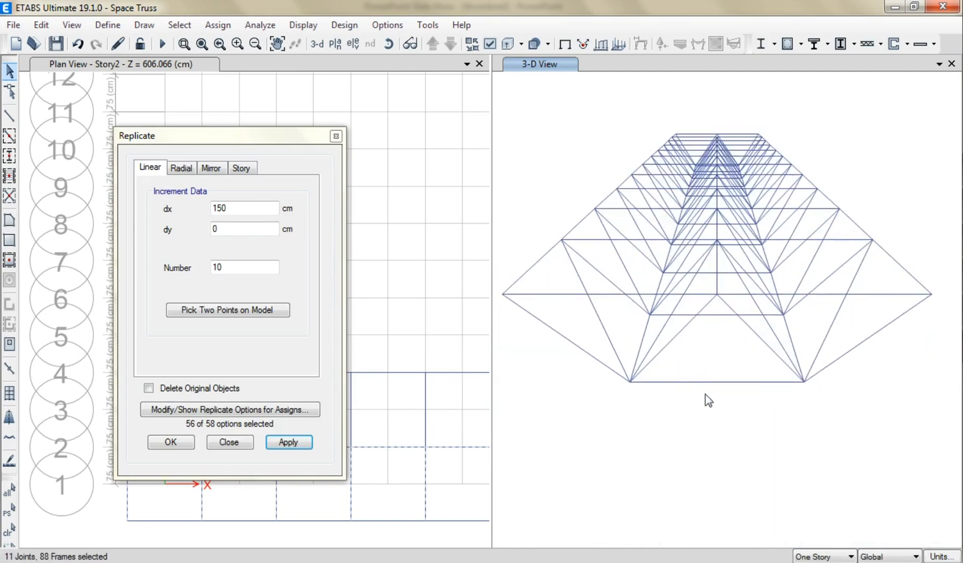
{"action": "mouse_move", "coordinate": [717, 374]}
{"action": "middle_mouse_down", "text": "shift"}
{"action": "mouse_move", "coordinate": [720, 348]}
{"action": "mouse_move", "coordinate": [726, 371]}
{"action": "middle_mouse_up", "text": "shift"}
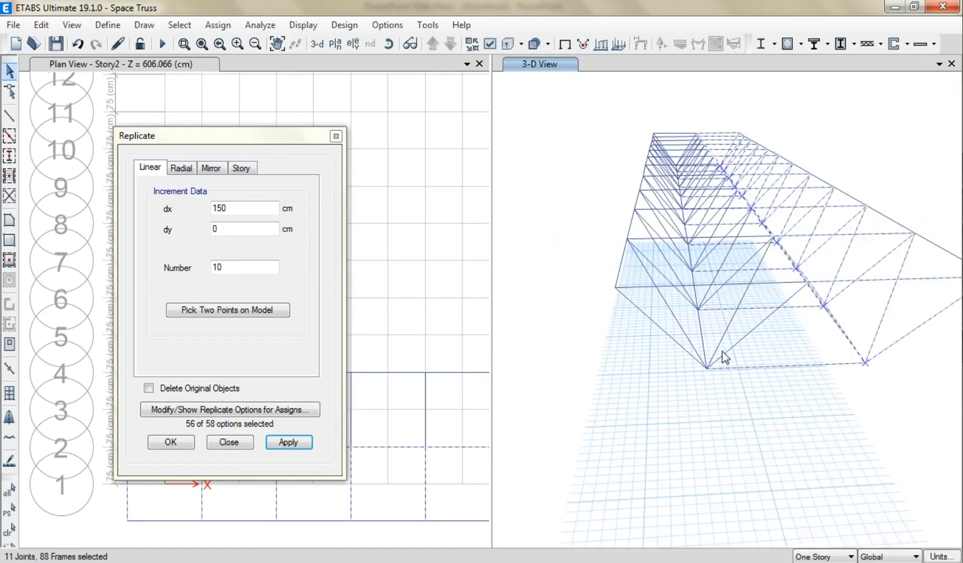
{"action": "scroll", "coordinate": [725, 359], "scroll_direction": "down", "scroll_amount": 3}
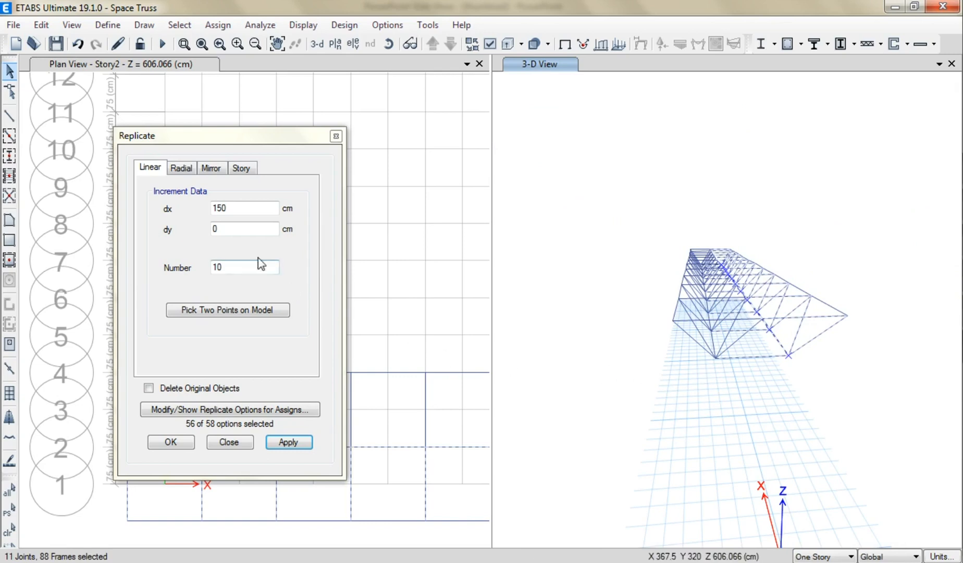
{"action": "middle_click_drag", "start_coordinate": [720, 485], "coordinate": [741, 425]}
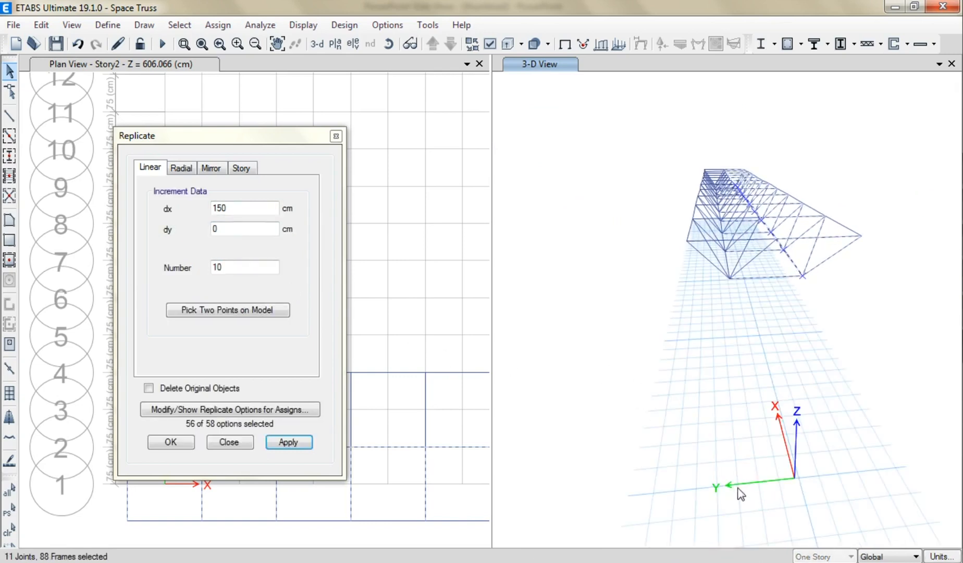
{"action": "left_click", "coordinate": [204, 212]}
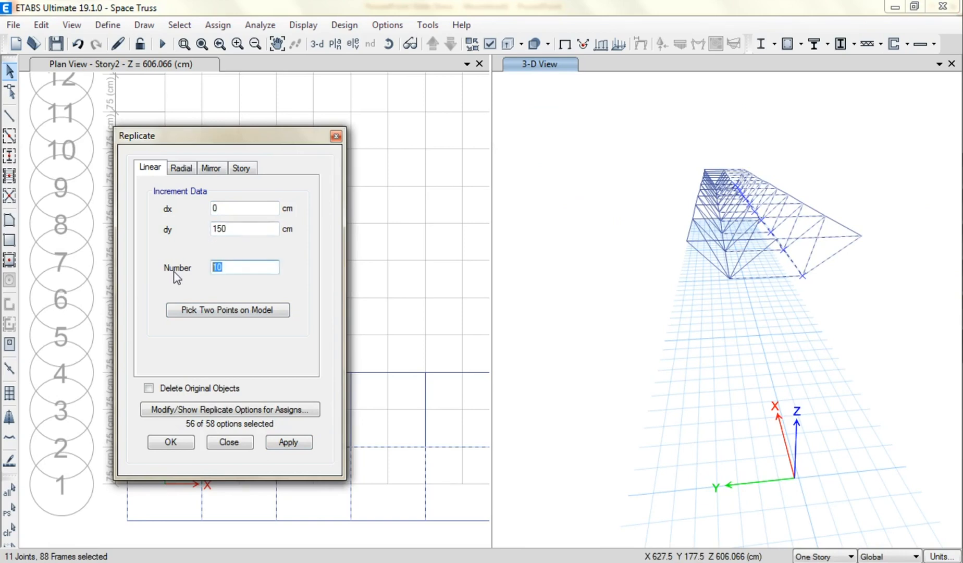
{"action": "left_click", "coordinate": [279, 445]}
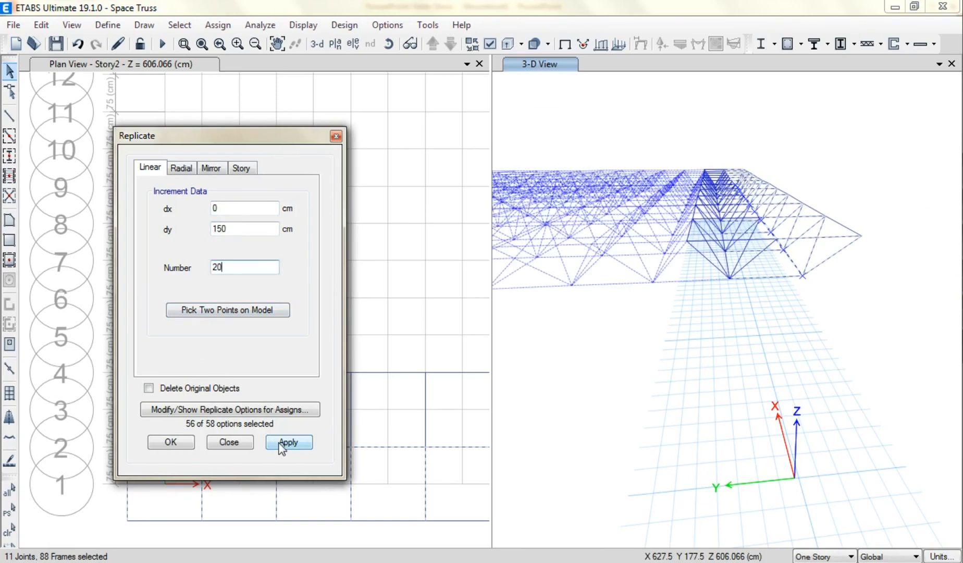
{"action": "left_click", "coordinate": [282, 447]}
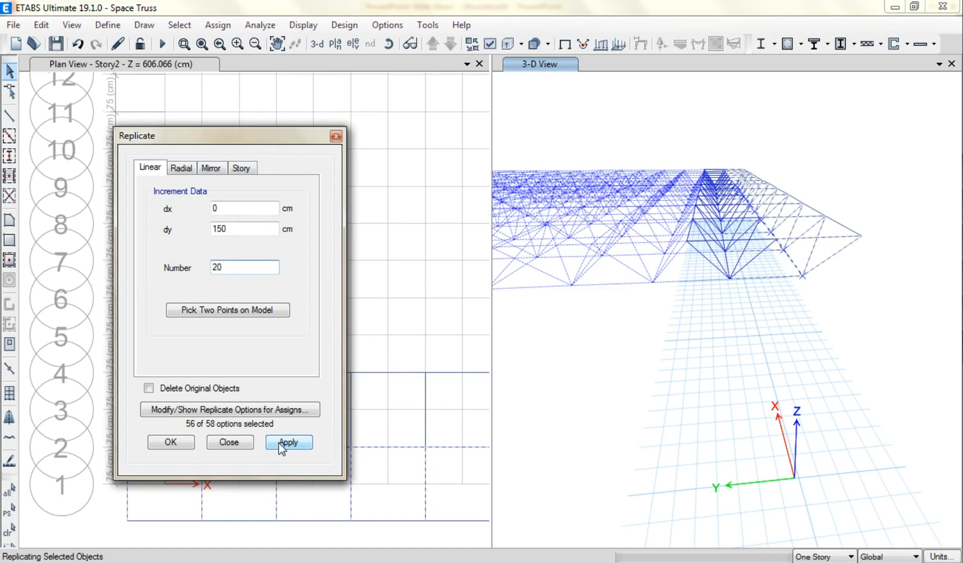
{"action": "left_click", "coordinate": [244, 444]}
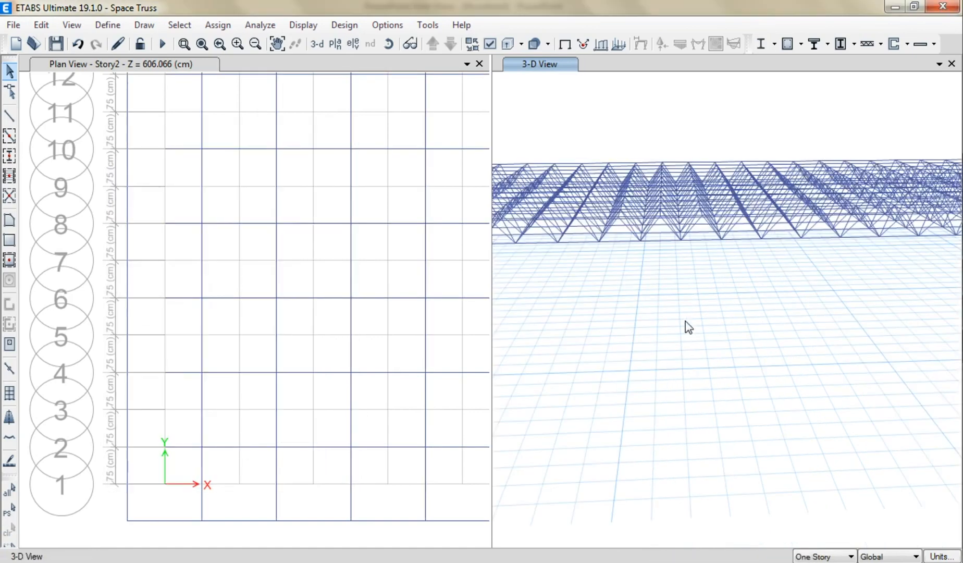
Step: Show the grid lines again in the 3-D view of the replicated roof
{"action": "scroll", "coordinate": [686, 326], "scroll_direction": "down", "scroll_amount": 3}
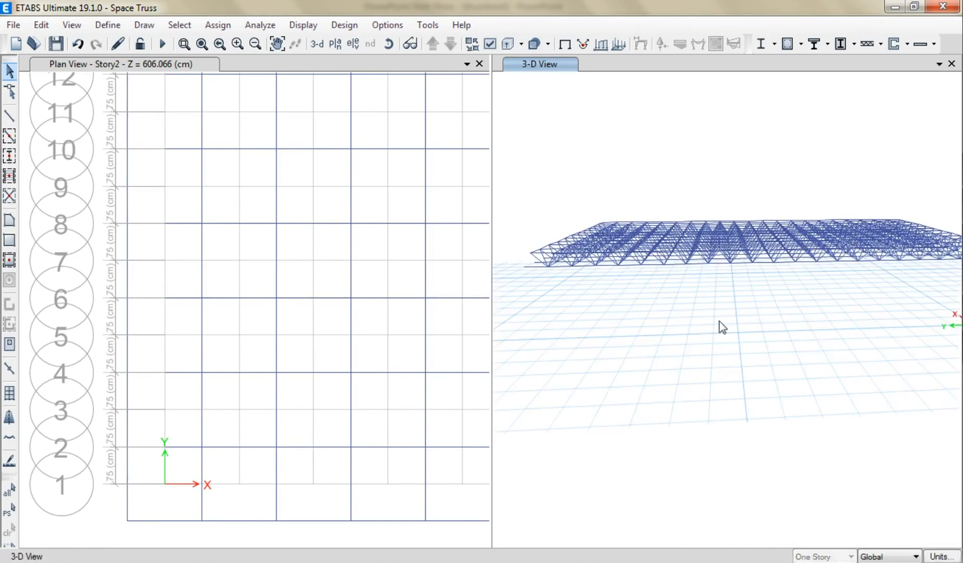
{"action": "middle_click_drag", "start_coordinate": [694, 336], "coordinate": [726, 322], "text": "shift"}
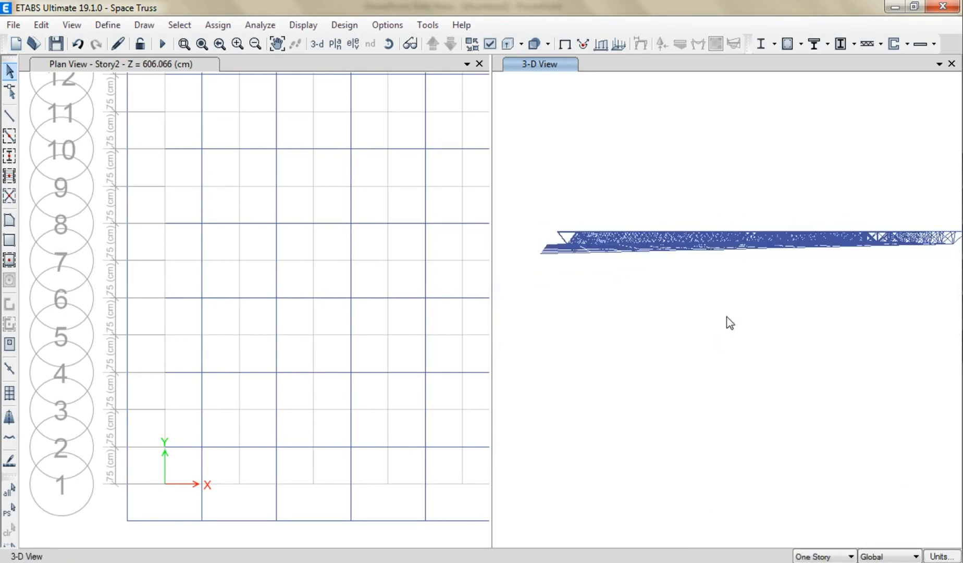
{"action": "right_click", "coordinate": [606, 281]}
{"action": "left_click", "coordinate": [637, 428]}
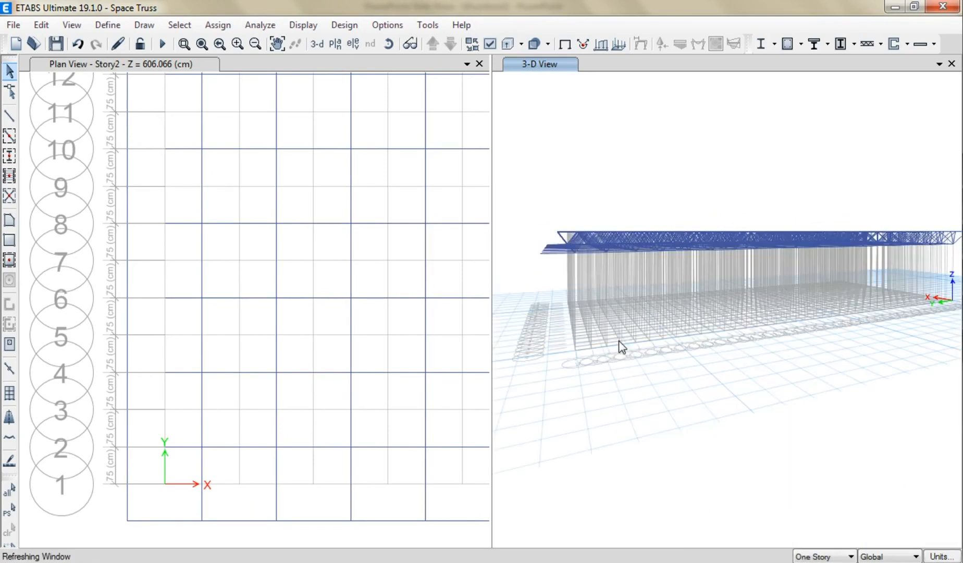
Step: Delete the overhanging bottom chord members that project beyond the last truss row on the positive Y side
{"action": "middle_click_drag", "start_coordinate": [611, 323], "coordinate": [559, 195], "text": "shift"}
{"action": "left_click_drag", "start_coordinate": [559, 194], "coordinate": [545, 228]}
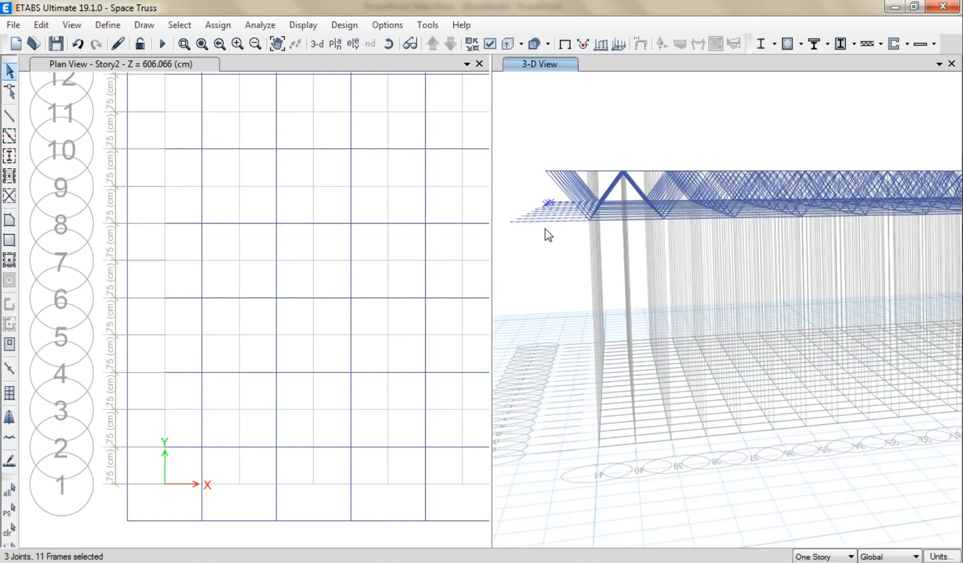
{"action": "key", "text": "Delete"}
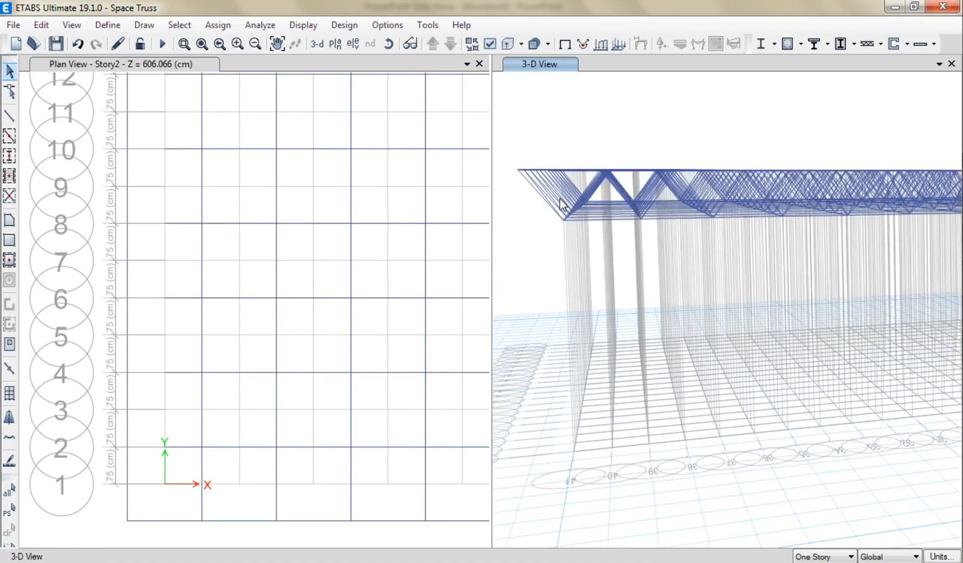
Step: Redefine grid system G1 with 2 grid lines in X and 3 in Y, spaced 1500 cm in both directions
{"action": "left_click", "coordinate": [320, 49]}
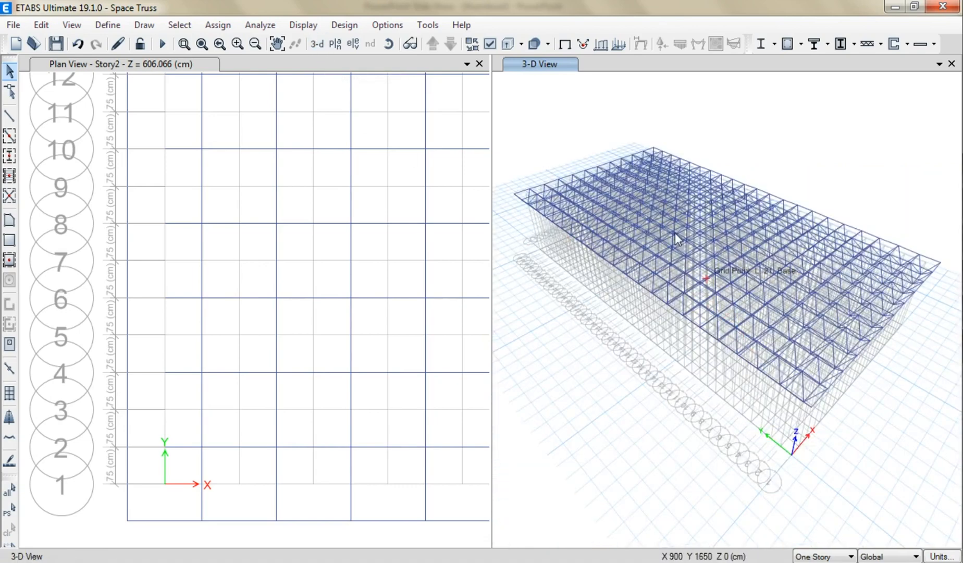
{"action": "right_click", "coordinate": [609, 114]}
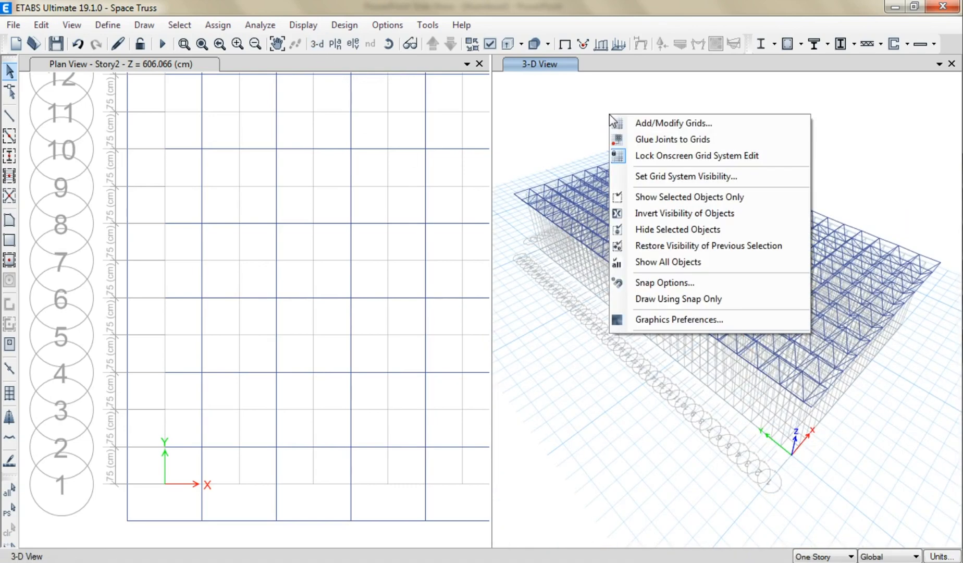
{"action": "left_click", "coordinate": [620, 123]}
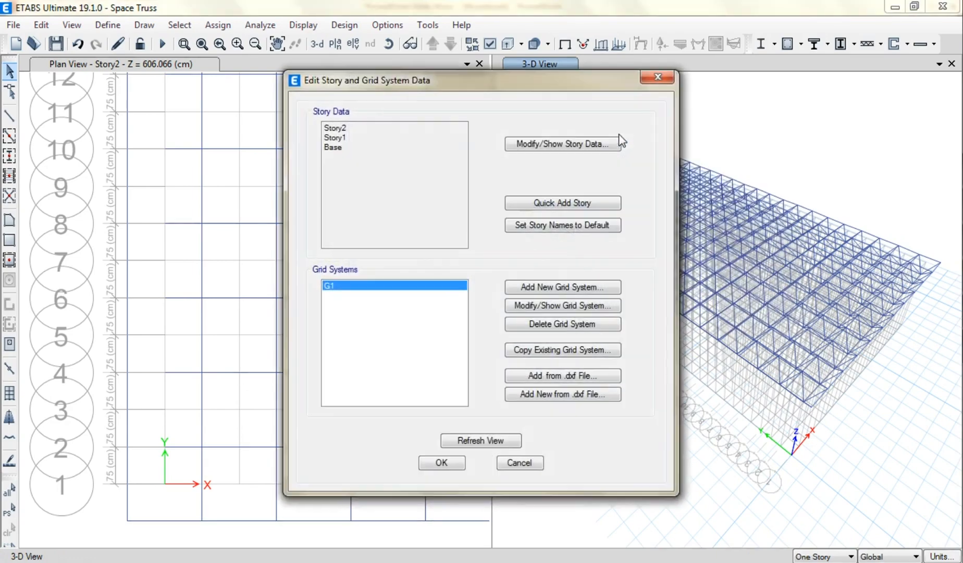
{"action": "left_click", "coordinate": [574, 304]}
{"action": "left_click", "coordinate": [653, 193]}
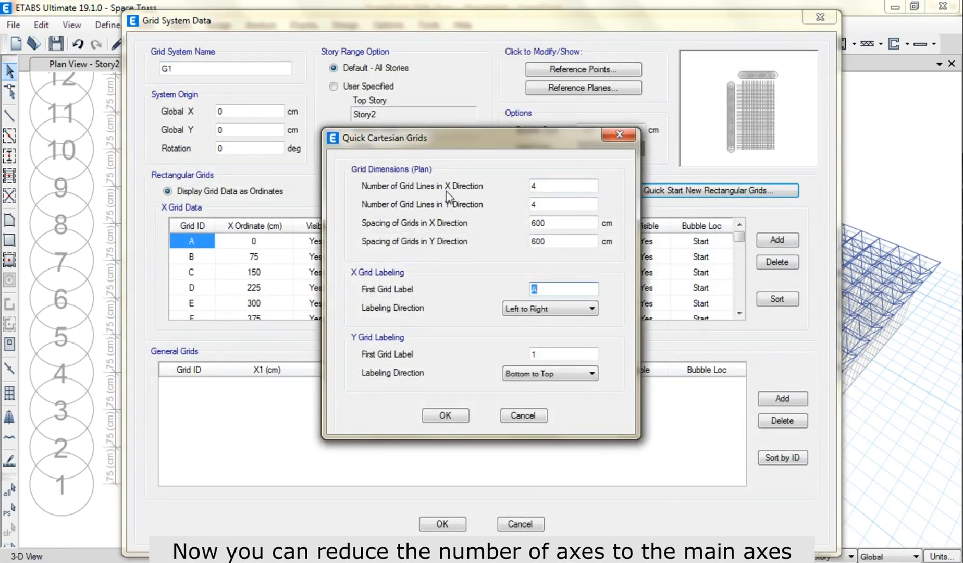
{"action": "left_click_drag", "start_coordinate": [544, 191], "coordinate": [516, 192]}
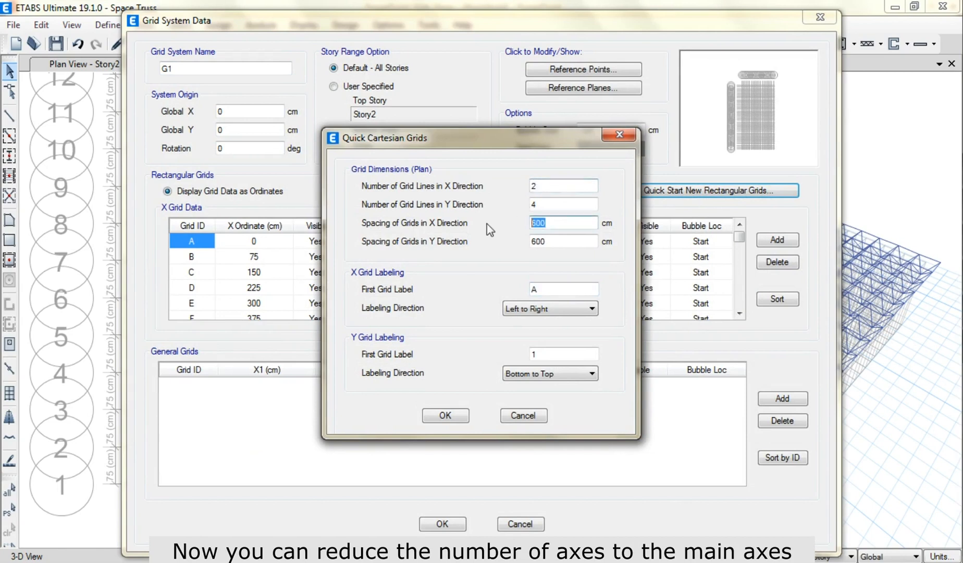
{"action": "type", "text": "15"}
{"action": "type", "text": "3"}
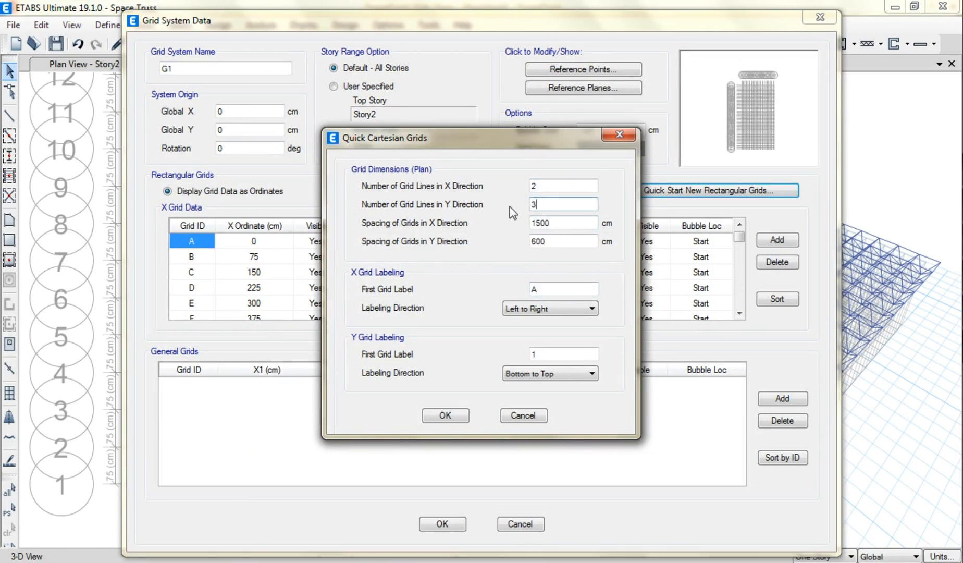
{"action": "left_click_drag", "start_coordinate": [552, 241], "coordinate": [504, 243]}
{"action": "left_click", "coordinate": [457, 417]}
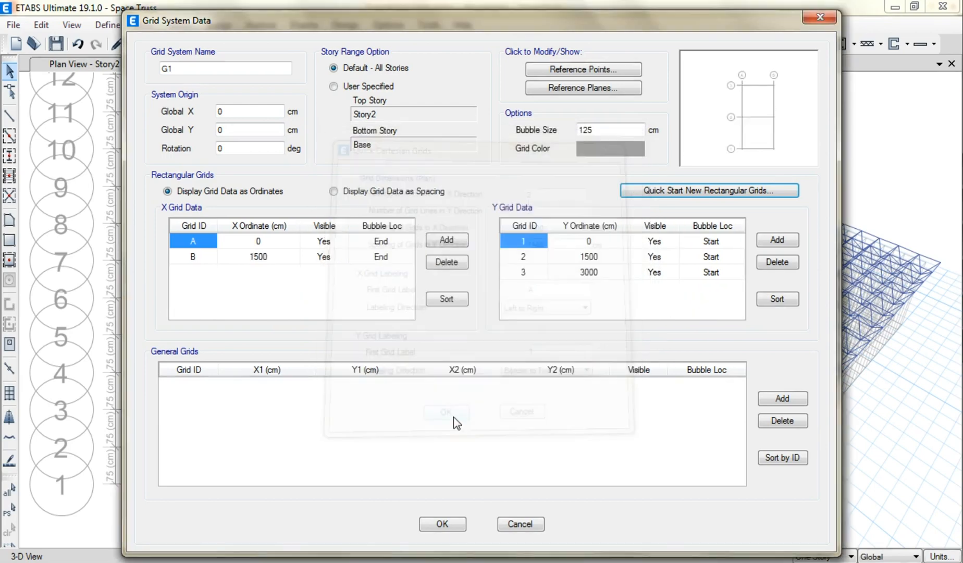
{"action": "left_click", "coordinate": [442, 523]}
{"action": "left_click", "coordinate": [440, 464]}
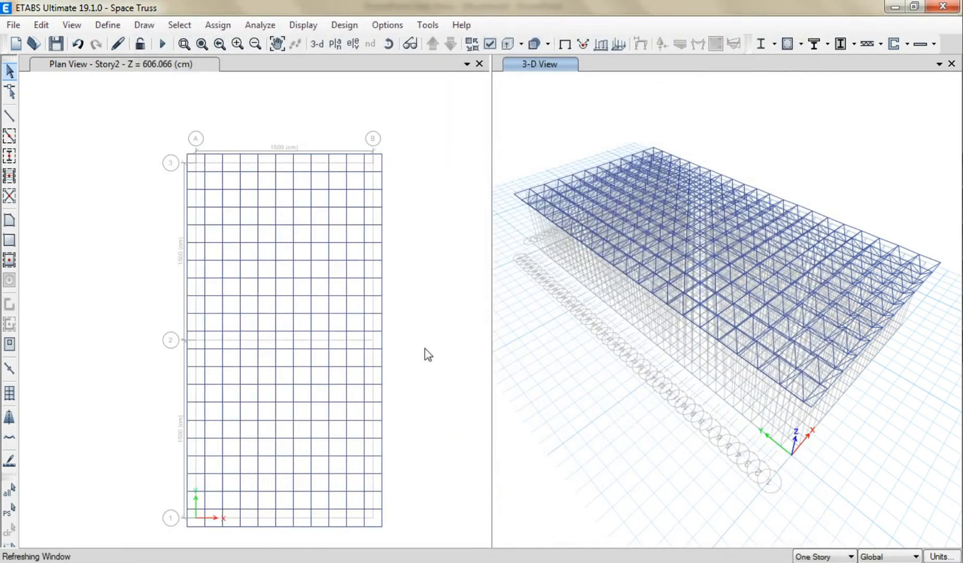
Step: Inspect the truss members at the roof corner near the global origin in the 3-D view
{"action": "left_click", "coordinate": [622, 382]}
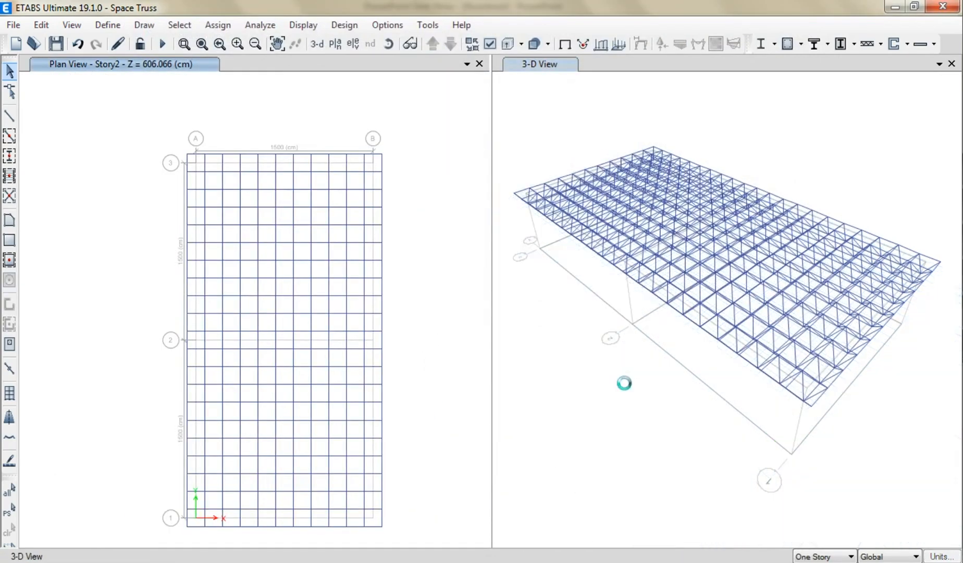
{"action": "middle_click_drag", "start_coordinate": [615, 405], "coordinate": [722, 455], "text": "shift"}
{"action": "scroll", "coordinate": [692, 447], "scroll_direction": "up", "scroll_amount": 5}
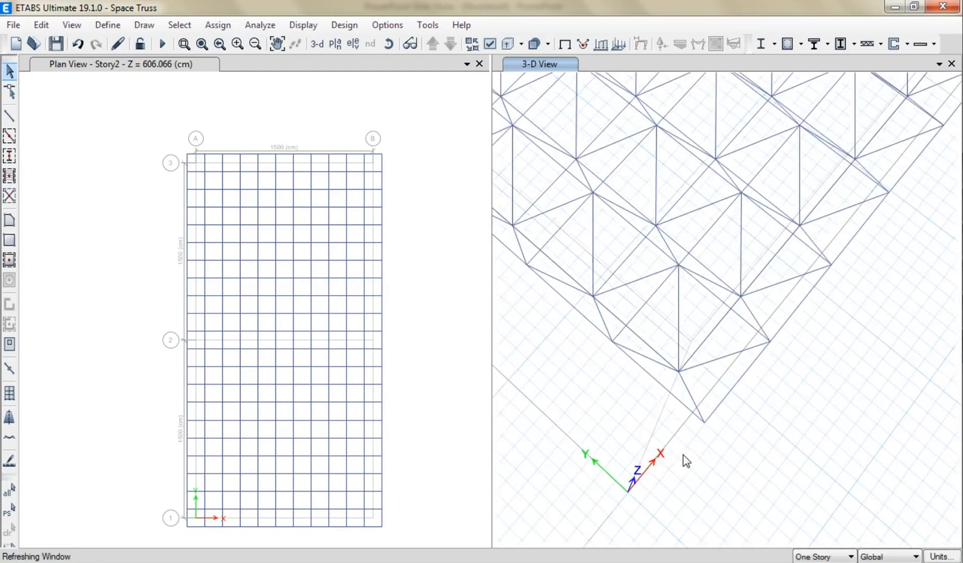
{"action": "right_click", "coordinate": [684, 407]}
{"action": "key", "text": "Escape"}
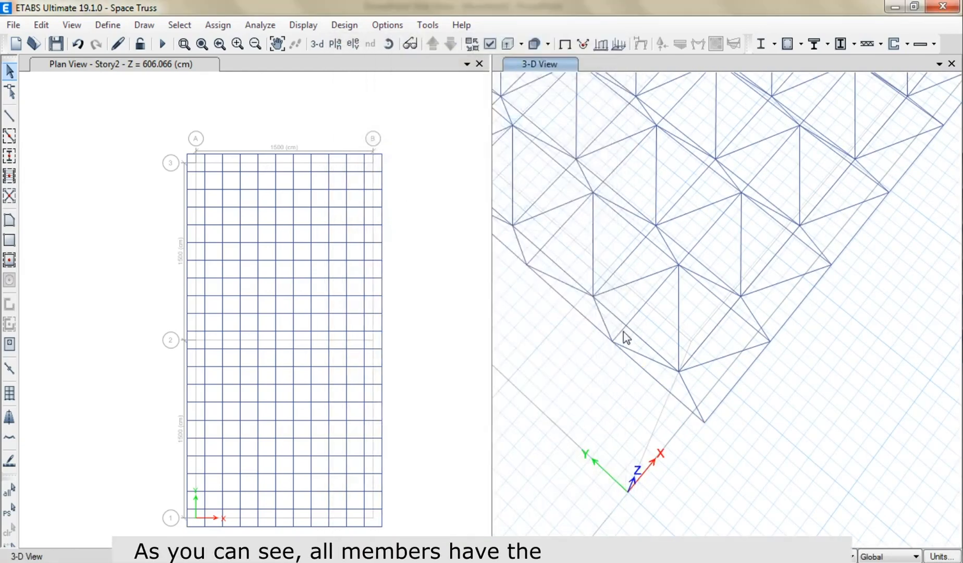
Step: Check the lengths of several bottom chord, top chord and diagonal members at the roof corner near the global origin
{"action": "right_click", "coordinate": [649, 360]}
{"action": "key", "text": "Escape"}
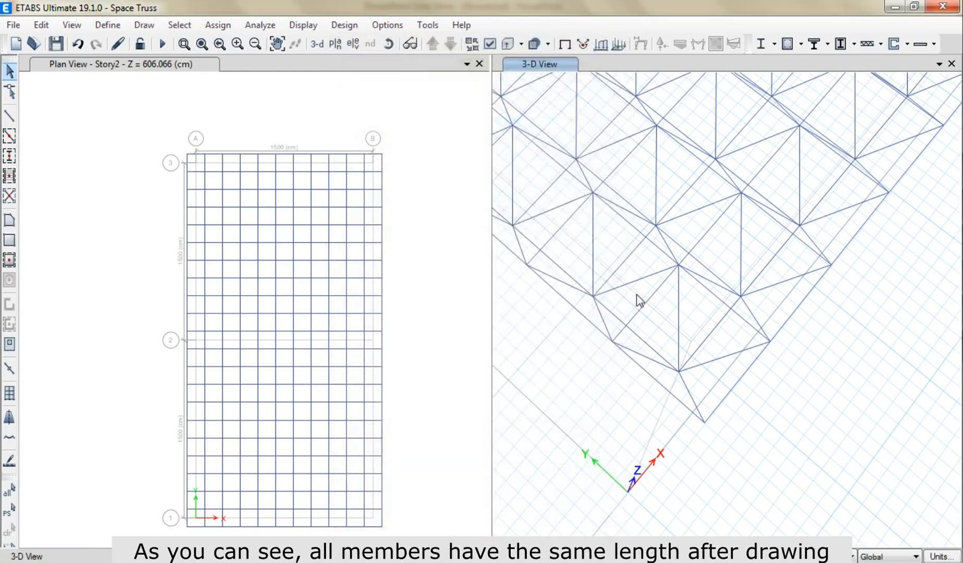
{"action": "right_click", "coordinate": [668, 363]}
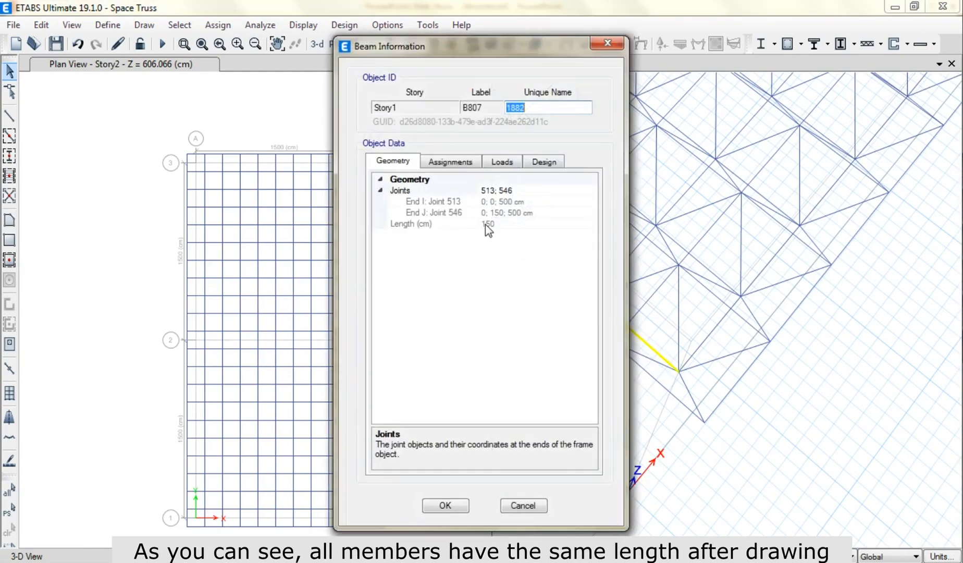
{"action": "key", "text": "Escape"}
{"action": "right_click", "coordinate": [679, 346]}
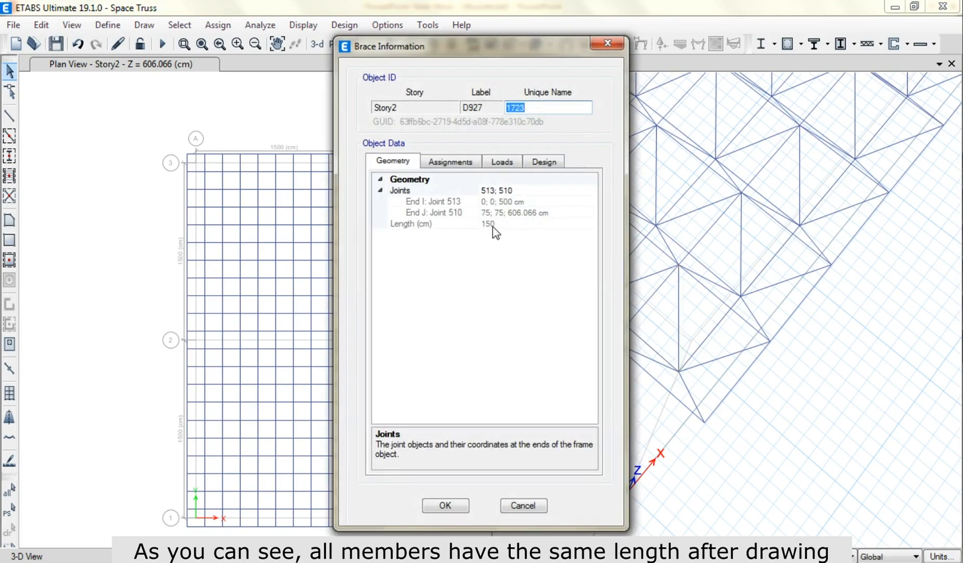
{"action": "key", "text": "Escape"}
{"action": "right_click", "coordinate": [712, 329]}
{"action": "key", "text": "Escape"}
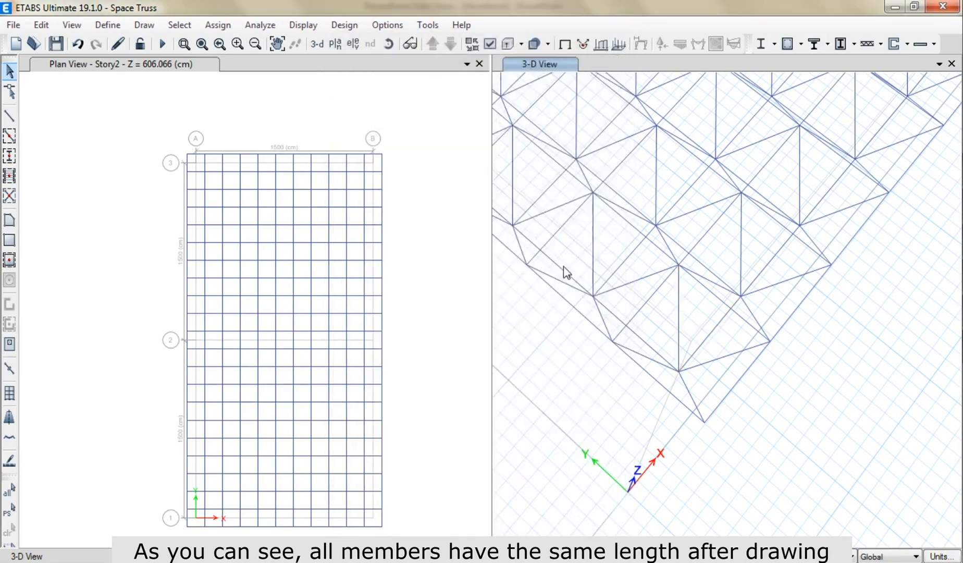
{"action": "right_click", "coordinate": [740, 375]}
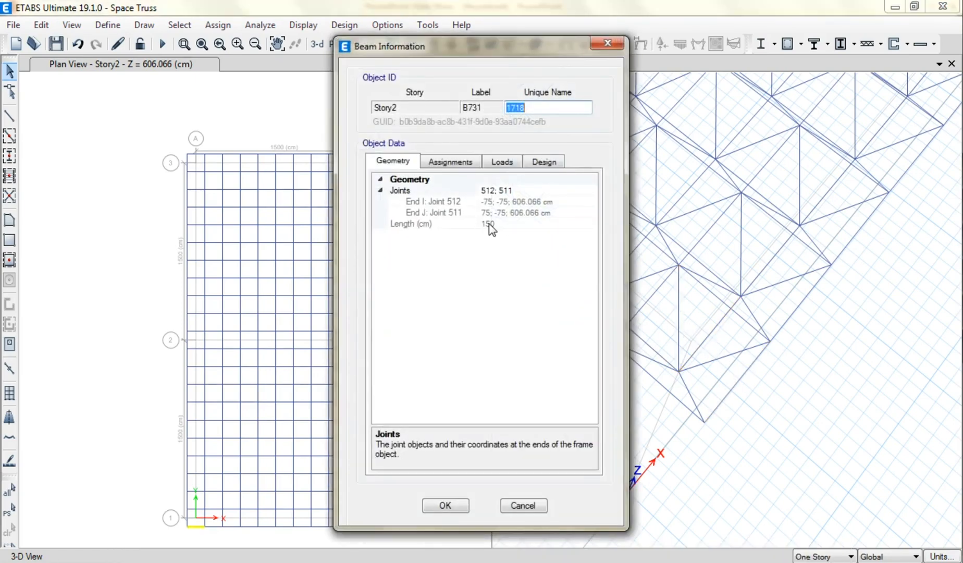
{"action": "key", "text": "Escape"}
Step: Restore the default 3-D view to show the whole roof from above and save the model
{"action": "left_click", "coordinate": [318, 45]}
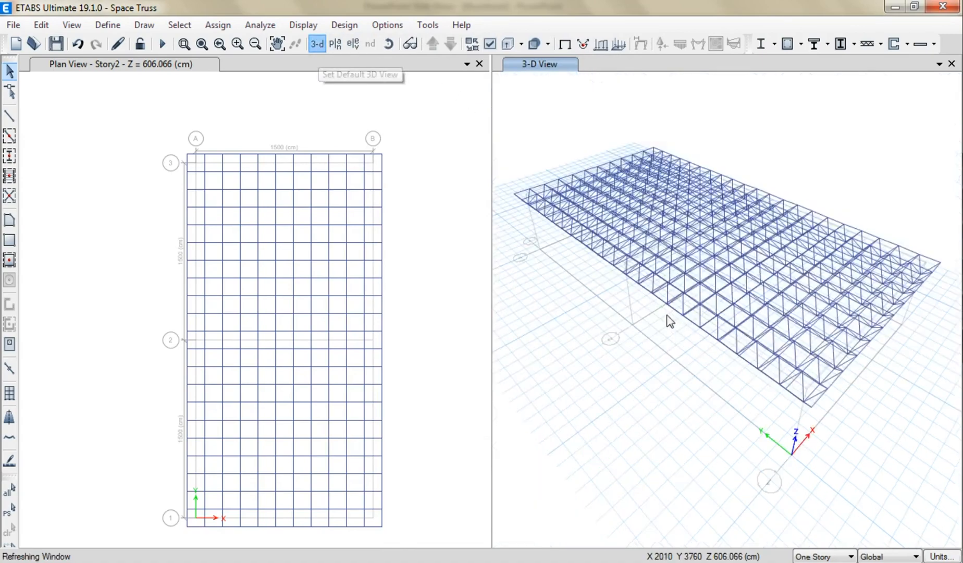
{"action": "middle_click_drag", "start_coordinate": [675, 345], "coordinate": [677, 383], "text": "shift"}
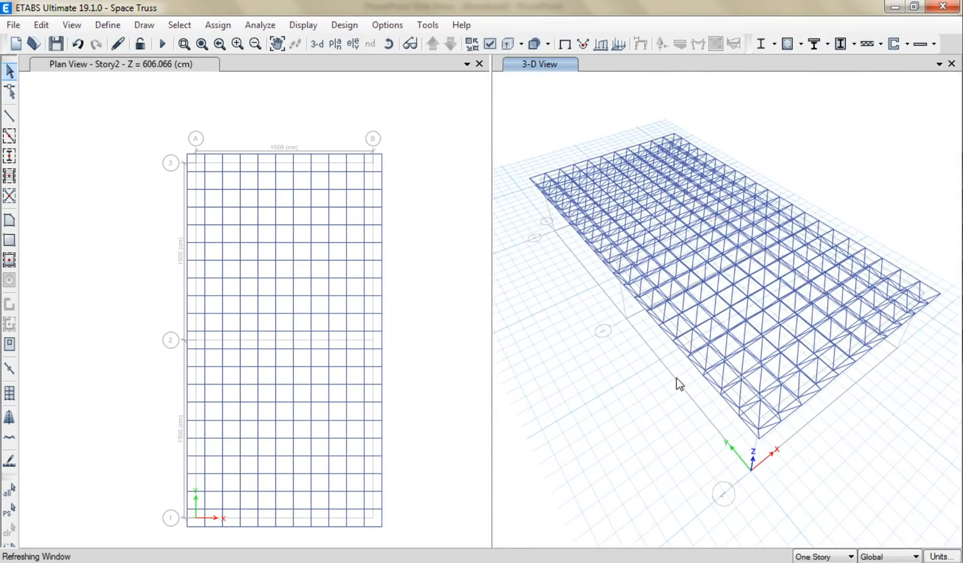
{"action": "left_click", "coordinate": [42, 25]}
{"action": "key", "text": "Escape"}
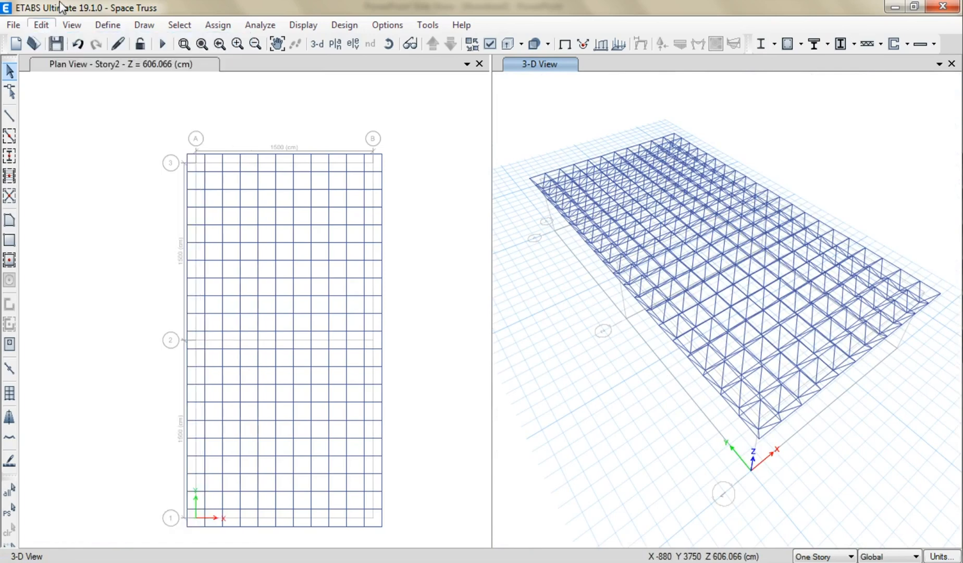
{"action": "left_click", "coordinate": [56, 43]}
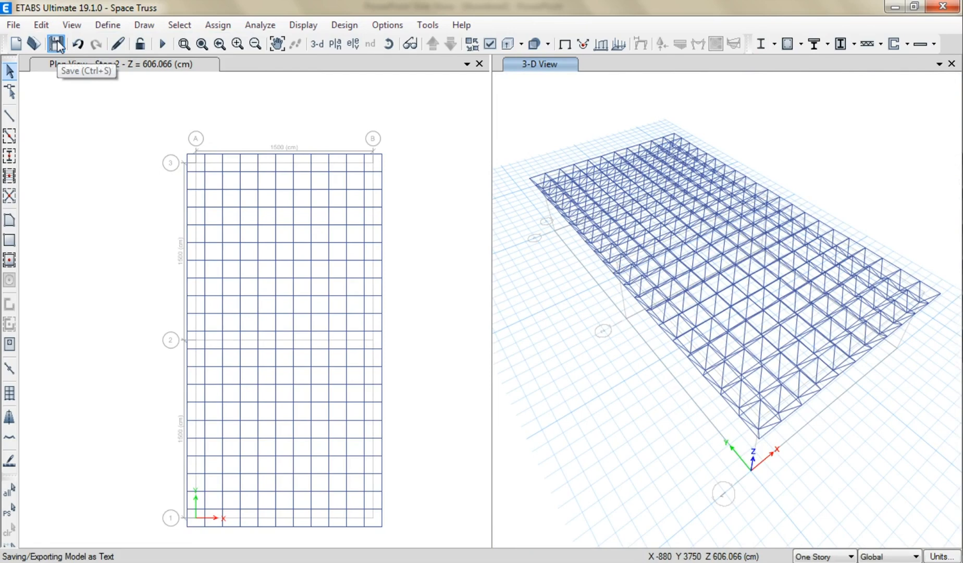
Step: Add a copy of material ST37 named Other with a weight per unit volume of 0 kgf/m³
{"action": "left_click", "coordinate": [107, 24]}
{"action": "left_click", "coordinate": [108, 37]}
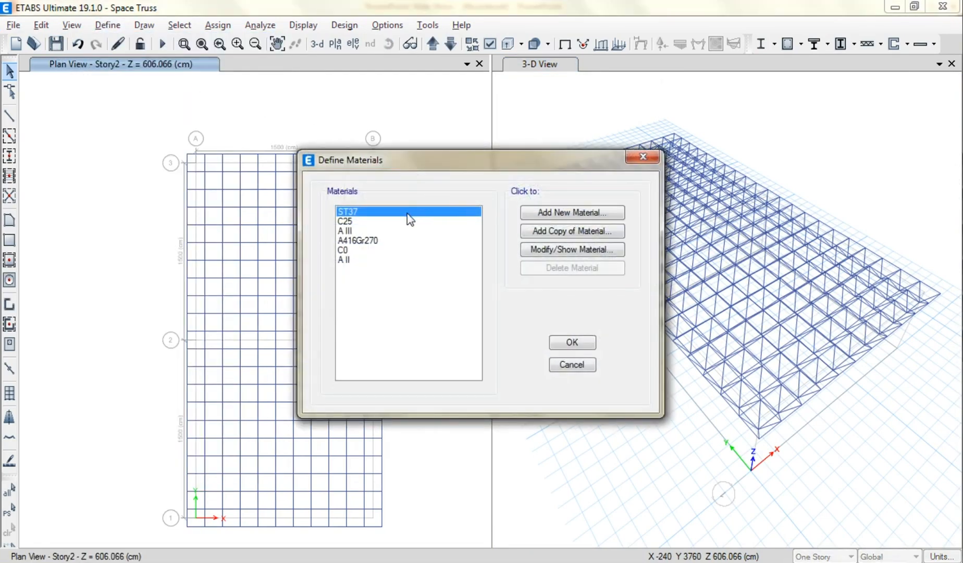
{"action": "left_click", "coordinate": [552, 231]}
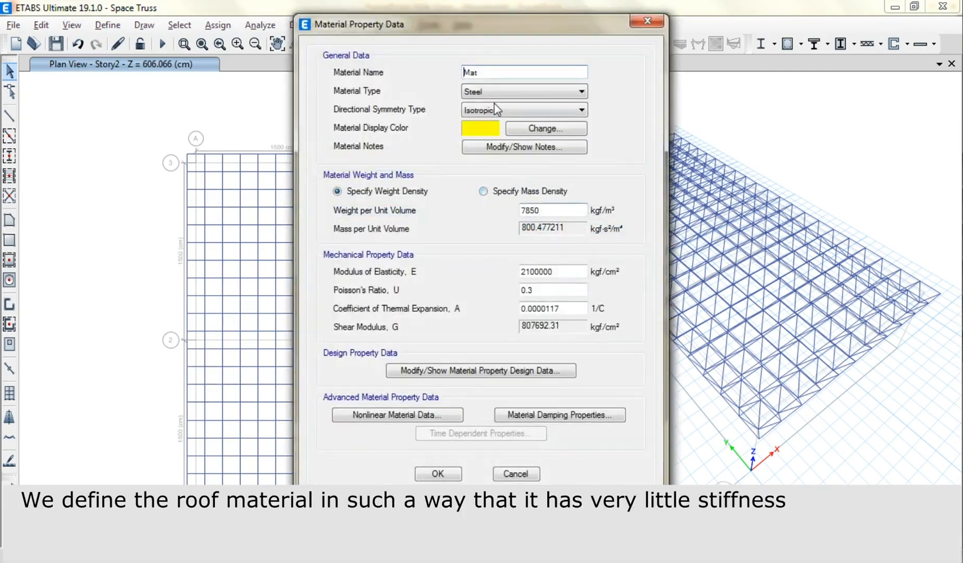
{"action": "type", "text": "Other"}
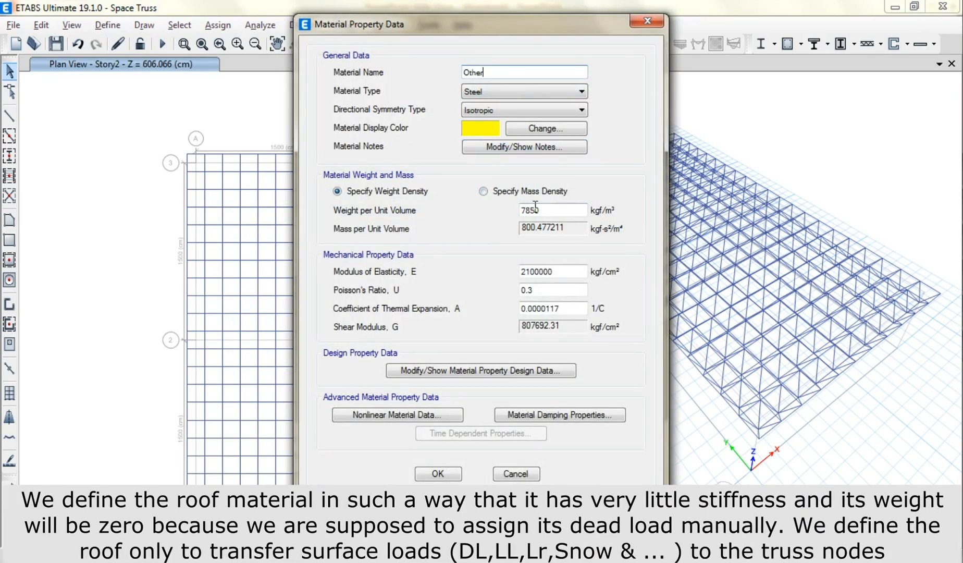
{"action": "left_click_drag", "start_coordinate": [537, 210], "coordinate": [516, 213]}
{"action": "type", "text": "0"}
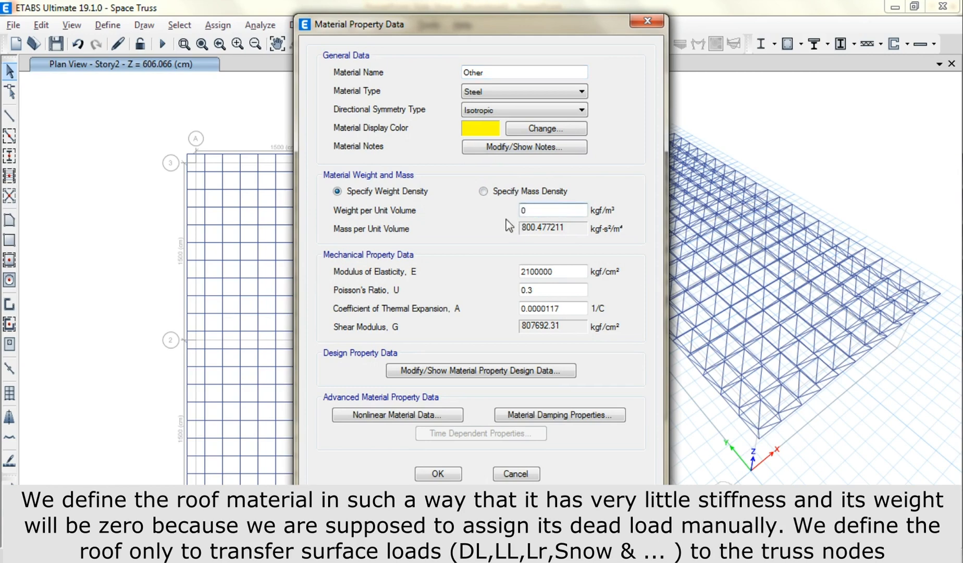
Step: Set the modulus of elasticity of material Other to 10 kgf/cm² and accept the material definitions
{"action": "left_click_drag", "start_coordinate": [579, 272], "coordinate": [516, 273]}
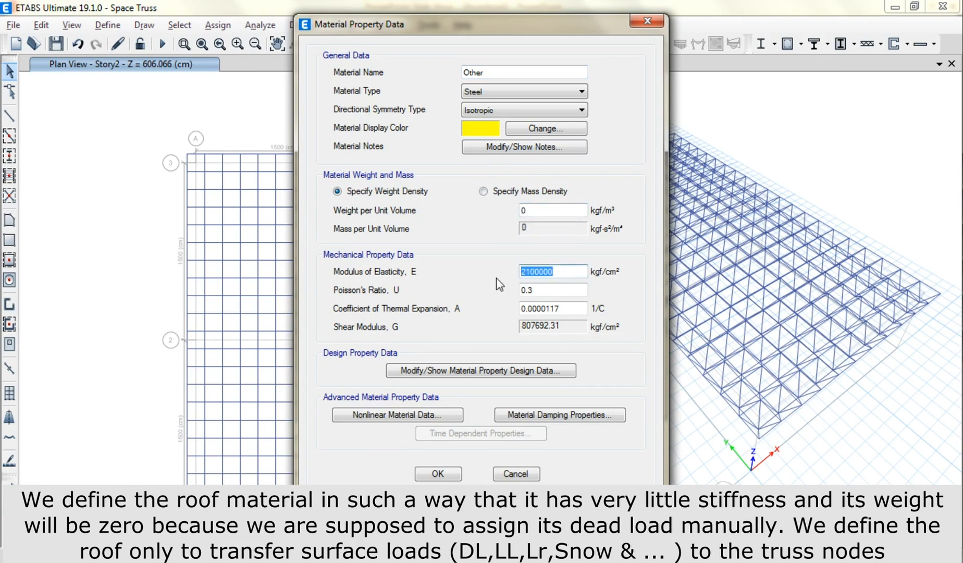
{"action": "type", "text": "10"}
{"action": "left_click", "coordinate": [551, 271]}
{"action": "left_click", "coordinate": [437, 473]}
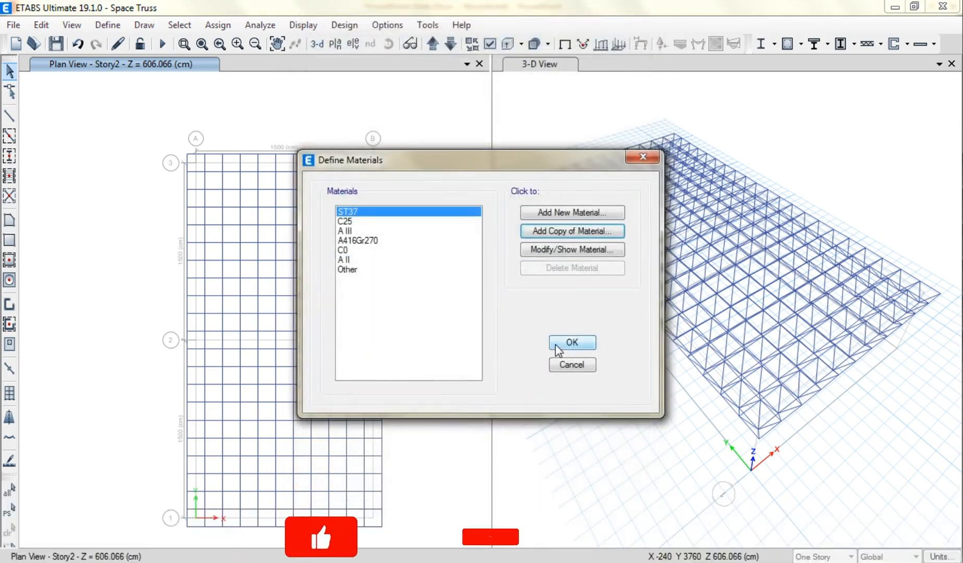
{"action": "left_click", "coordinate": [401, 308]}
{"action": "left_click", "coordinate": [571, 342]}
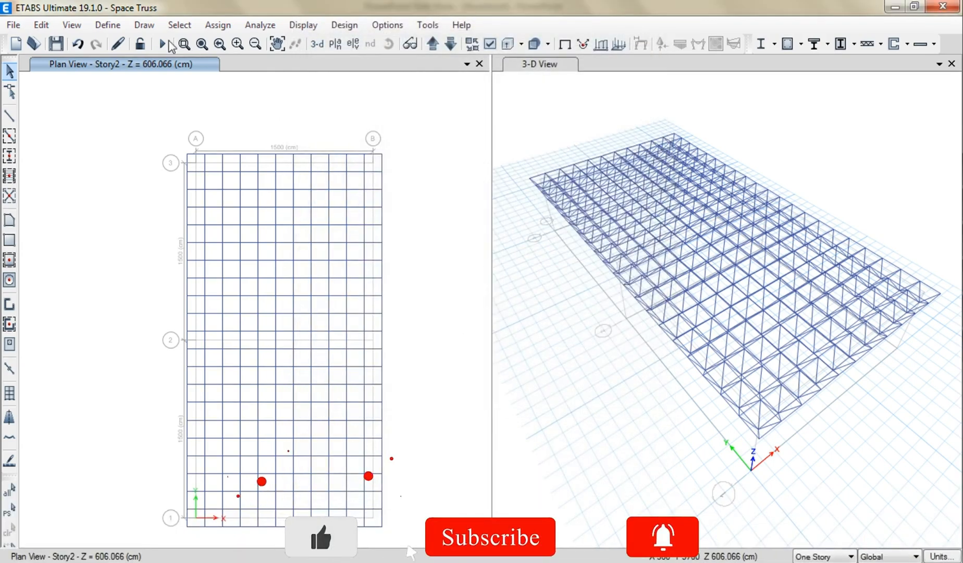
Step: Add a copy of slab property S20 and name it Roof
{"action": "left_click", "coordinate": [107, 24]}
{"action": "mouse_move", "coordinate": [271, 67]}
{"action": "left_click", "coordinate": [333, 107]}
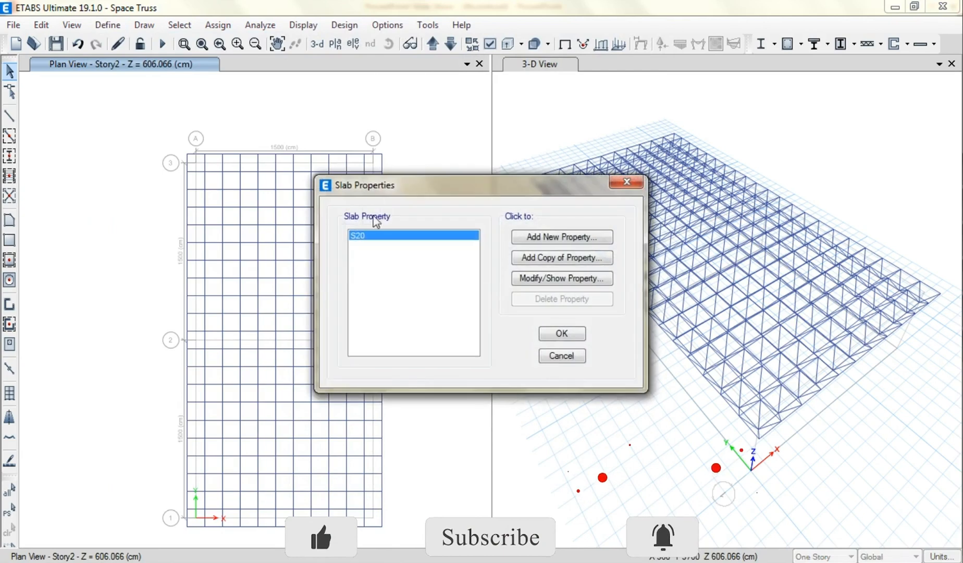
{"action": "left_click", "coordinate": [521, 259]}
{"action": "left_click_drag", "start_coordinate": [504, 136], "coordinate": [404, 137]}
{"action": "type", "text": "Mem"}
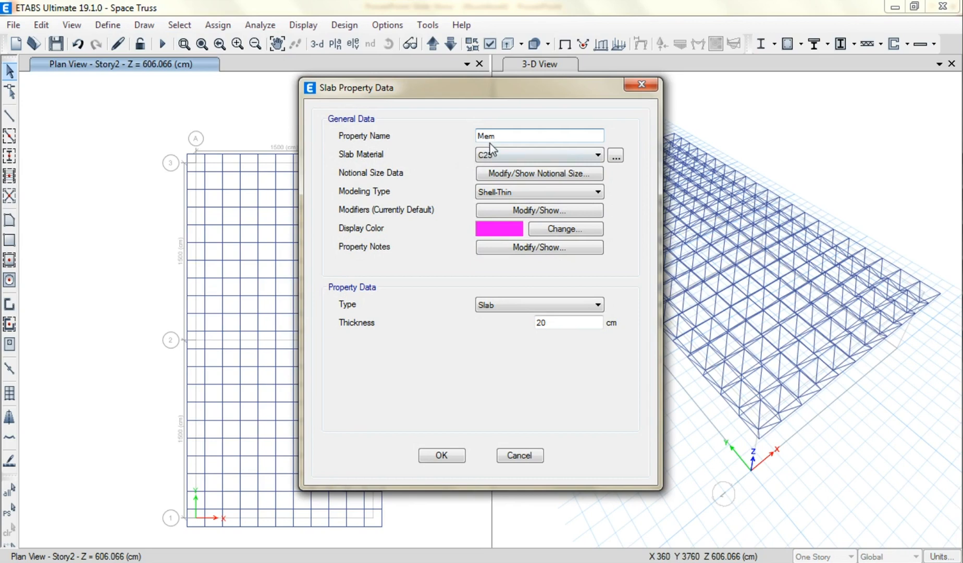
{"action": "left_click_drag", "start_coordinate": [498, 137], "coordinate": [453, 144]}
{"action": "type", "text": "Roof"}
Step: Define slab property Roof with material Other, Membrane modeling type and a thickness of 0.1 cm
{"action": "left_click", "coordinate": [522, 156]}
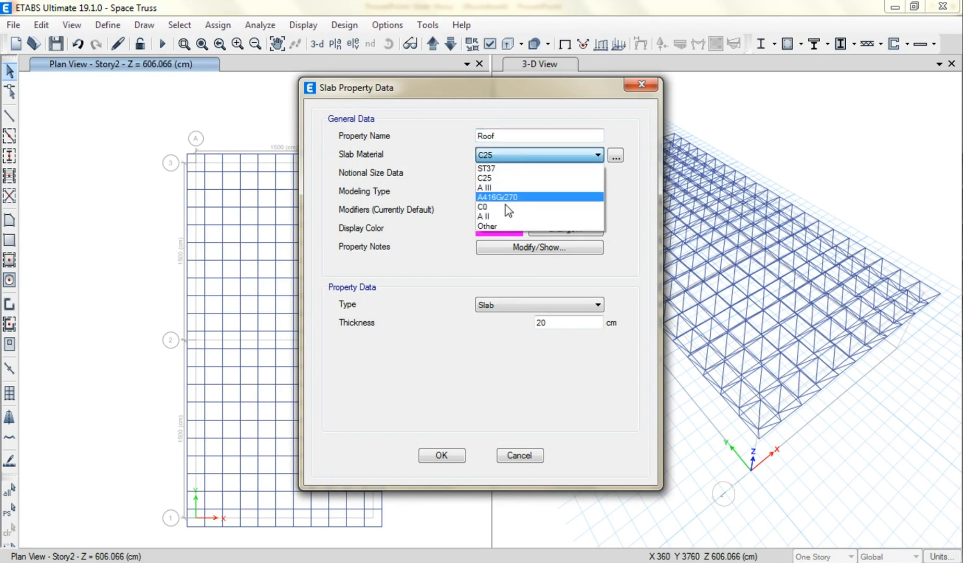
{"action": "left_click", "coordinate": [503, 226]}
{"action": "left_click", "coordinate": [498, 192]}
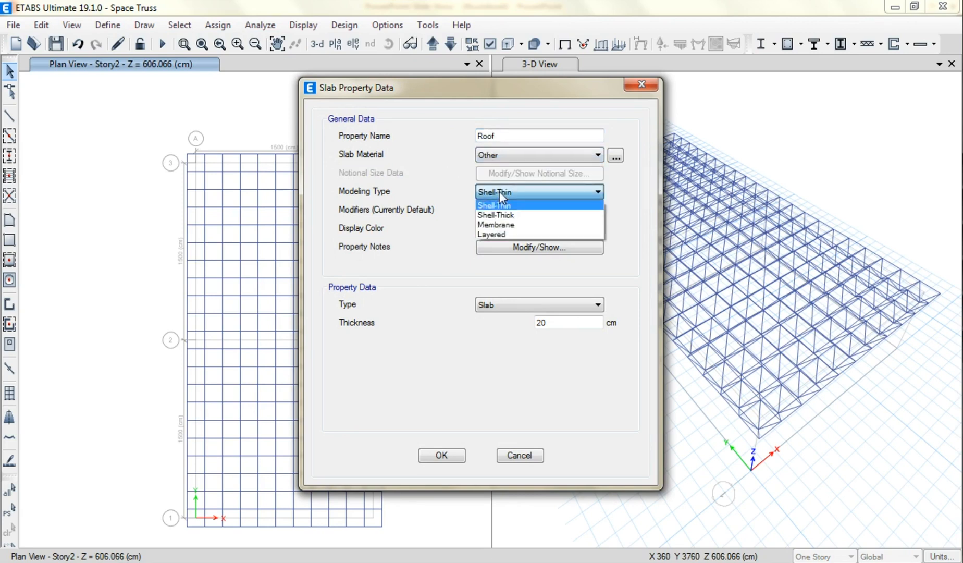
{"action": "left_click", "coordinate": [509, 223]}
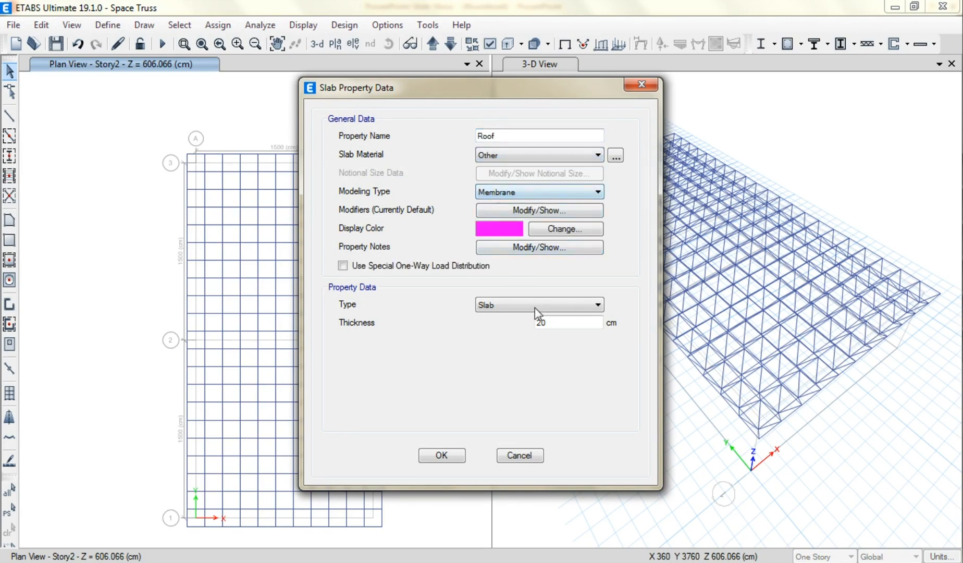
{"action": "double_click", "coordinate": [533, 321]}
{"action": "type", "text": "0.1"}
{"action": "left_click", "coordinate": [457, 454]}
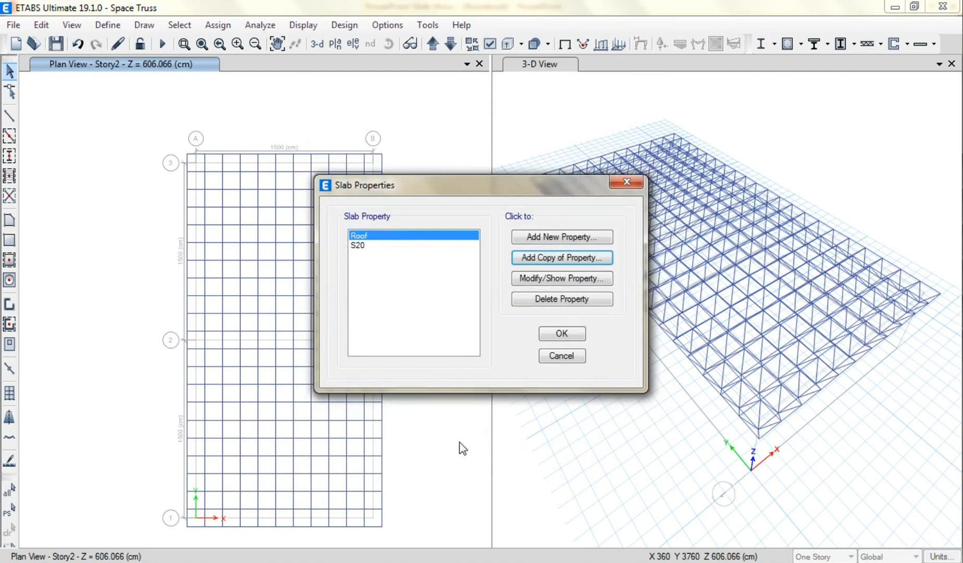
{"action": "left_click", "coordinate": [558, 338]}
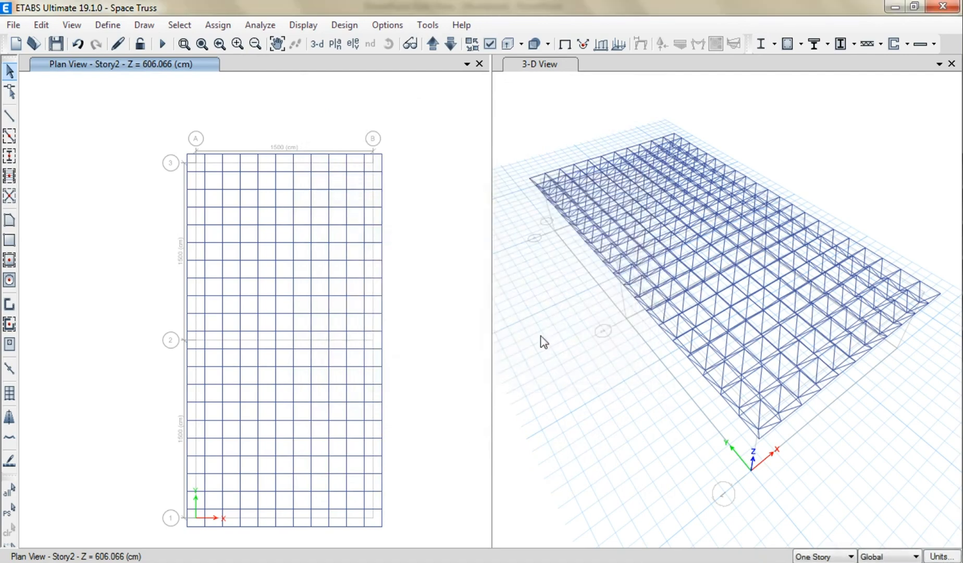
Step: Draw a rectangular slab with property Roof over the entire top chord grid in the Story2 plan and select it
{"action": "left_click", "coordinate": [9, 241]}
{"action": "left_click_drag", "start_coordinate": [365, 136], "coordinate": [733, 142]}
{"action": "left_click", "coordinate": [834, 150]}
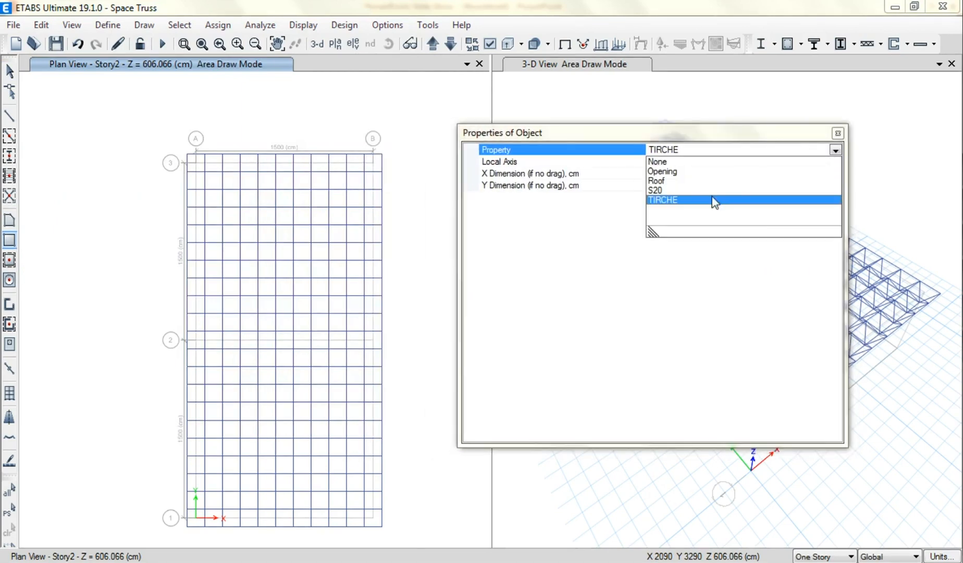
{"action": "left_click", "coordinate": [659, 182]}
{"action": "left_click_drag", "start_coordinate": [626, 135], "coordinate": [676, 135]}
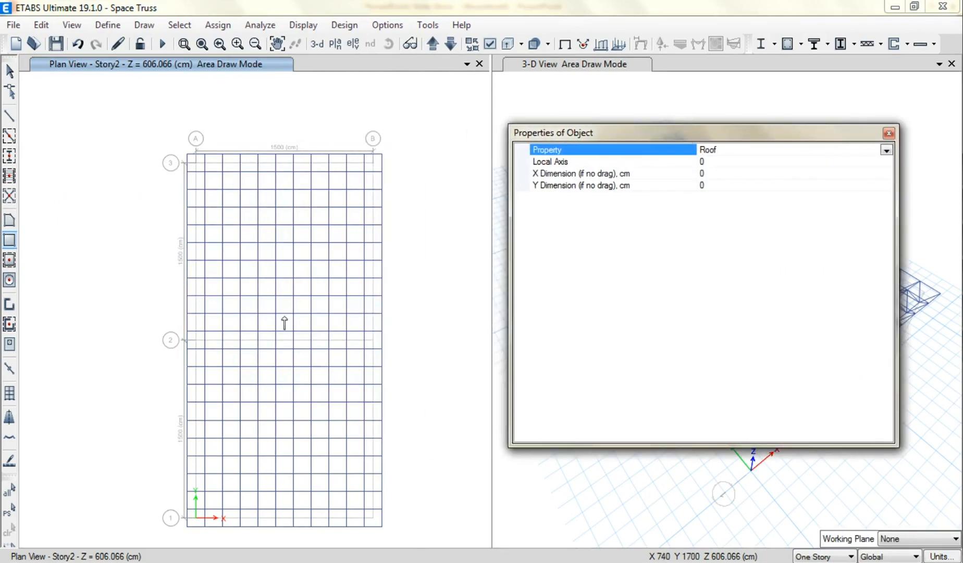
{"action": "left_click", "coordinate": [187, 526]}
{"action": "left_click", "coordinate": [381, 155]}
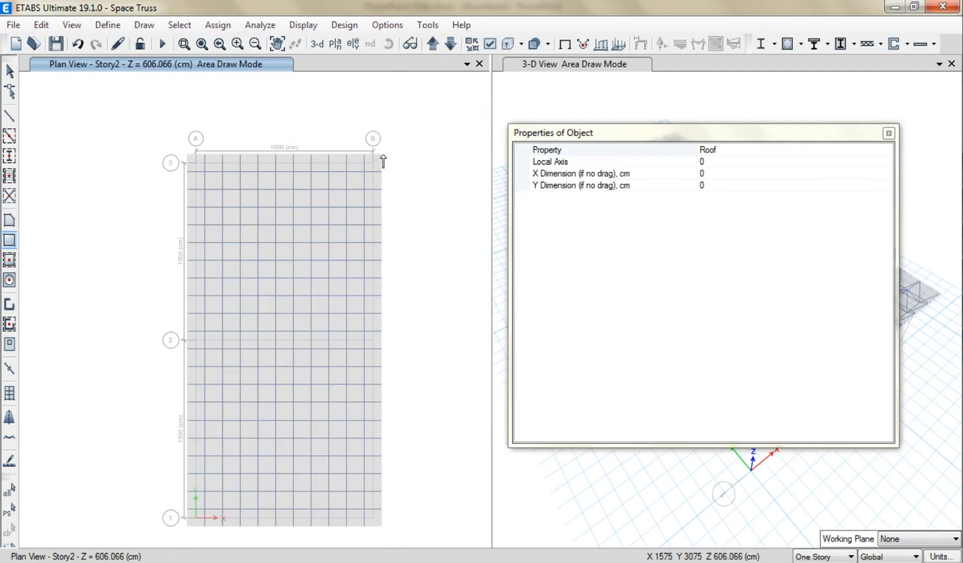
{"action": "left_click", "coordinate": [9, 71]}
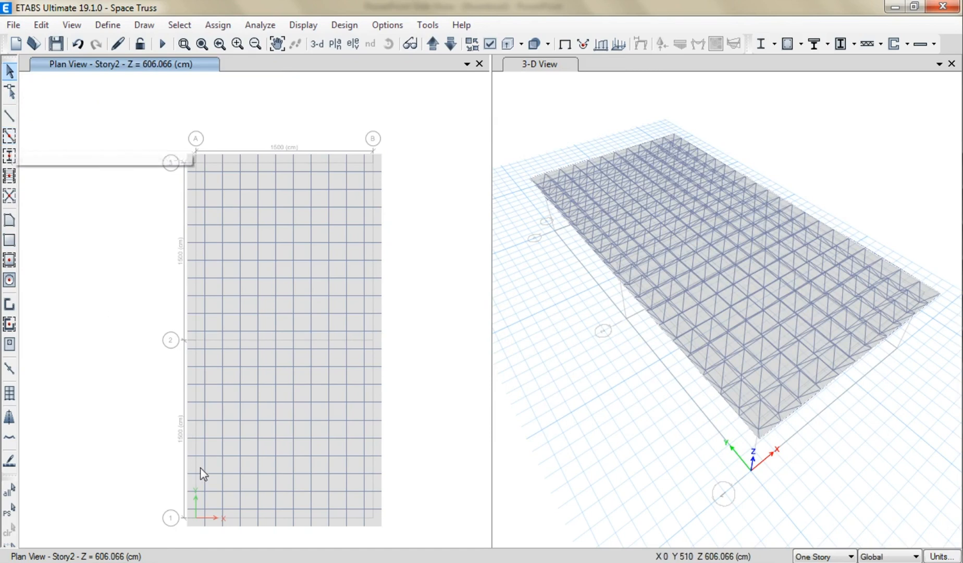
{"action": "left_click", "coordinate": [286, 509]}
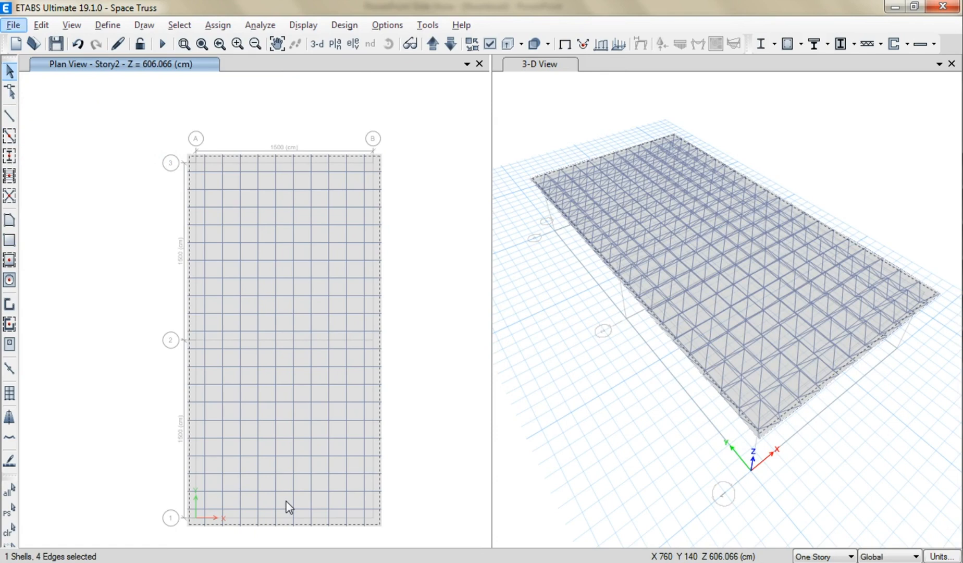
{"action": "left_click", "coordinate": [218, 25]}
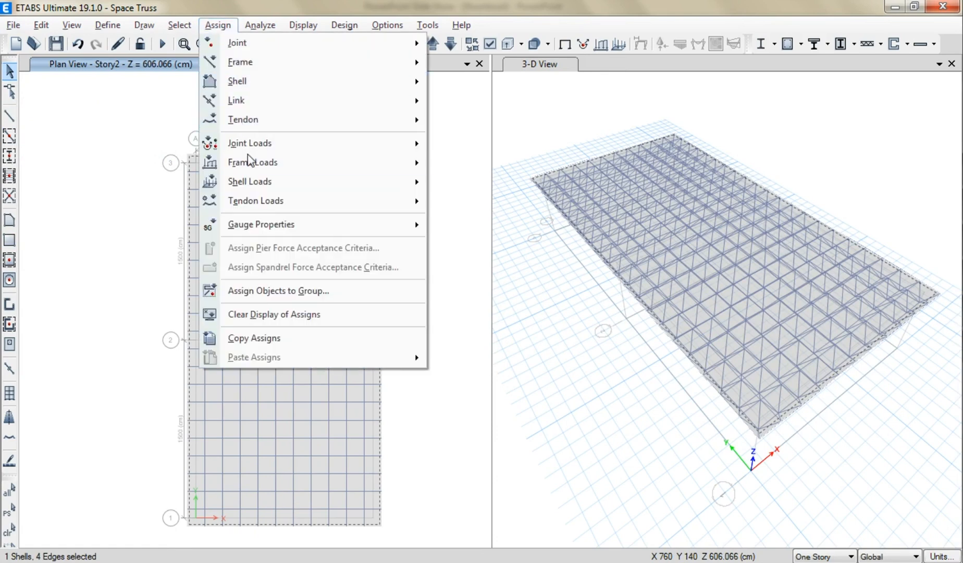
{"action": "mouse_move", "coordinate": [252, 165]}
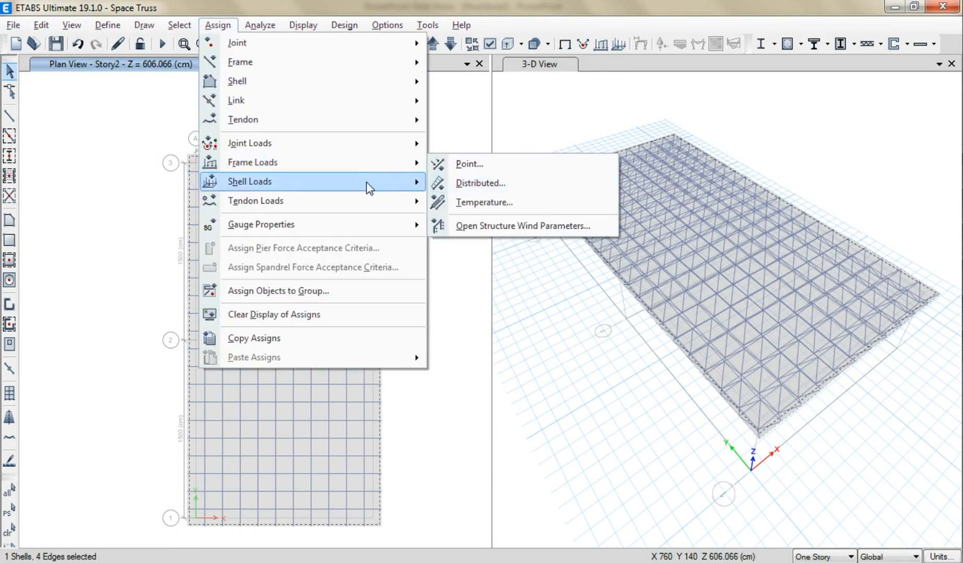
{"action": "mouse_move", "coordinate": [366, 182]}
{"action": "left_click", "coordinate": [477, 187]}
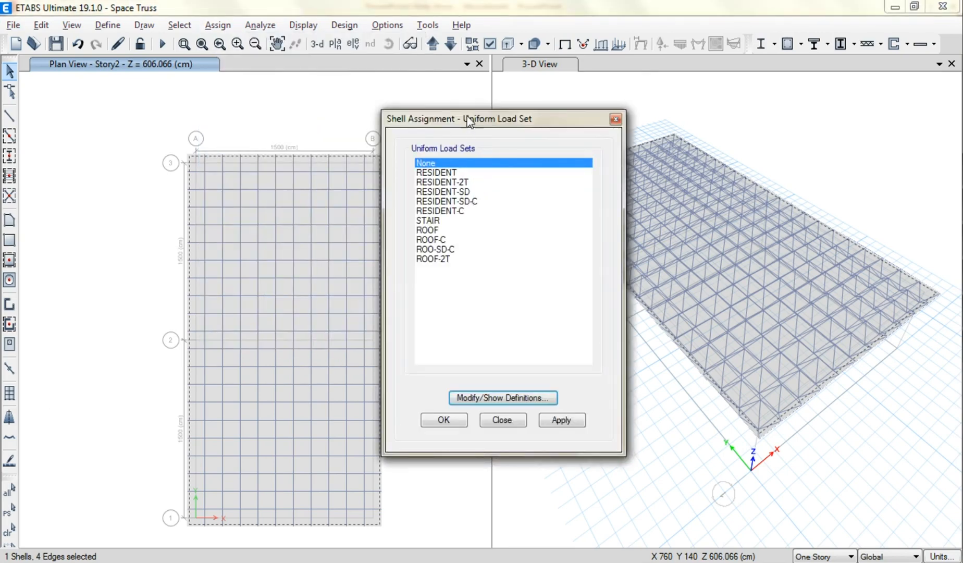
{"action": "left_click_drag", "start_coordinate": [468, 123], "coordinate": [508, 125]}
{"action": "left_click", "coordinate": [538, 427]}
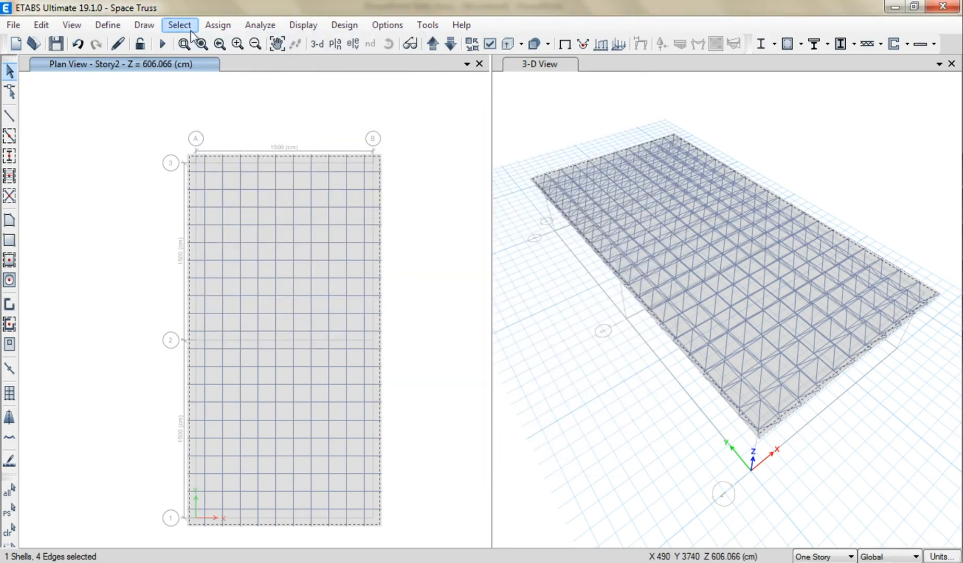
Step: Assign a uniform gravity load of 100 kgf/m² to the selected roof slab under load pattern D, replacing existing loads
{"action": "left_click", "coordinate": [217, 24]}
{"action": "mouse_move", "coordinate": [361, 183]}
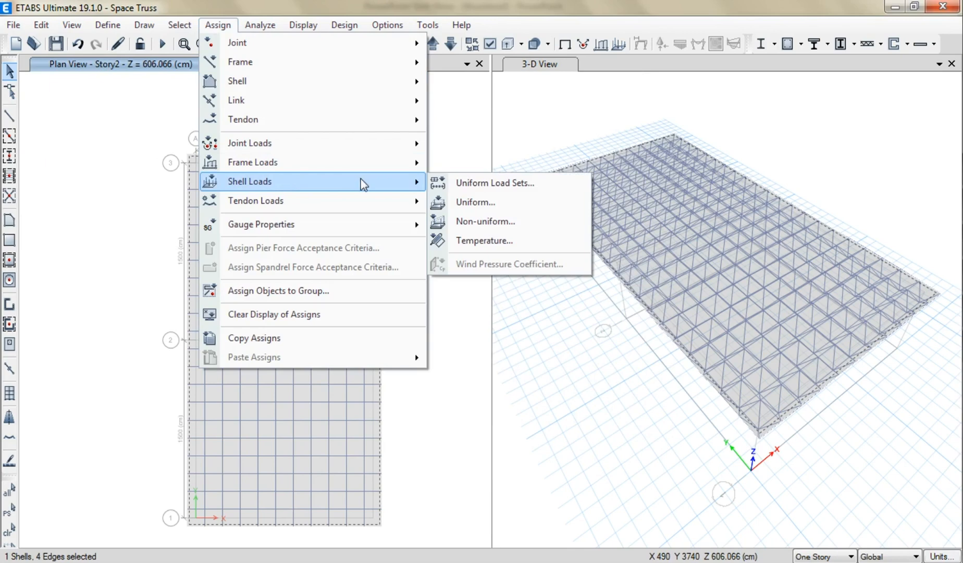
{"action": "left_click", "coordinate": [464, 204]}
{"action": "left_click_drag", "start_coordinate": [464, 194], "coordinate": [585, 180]}
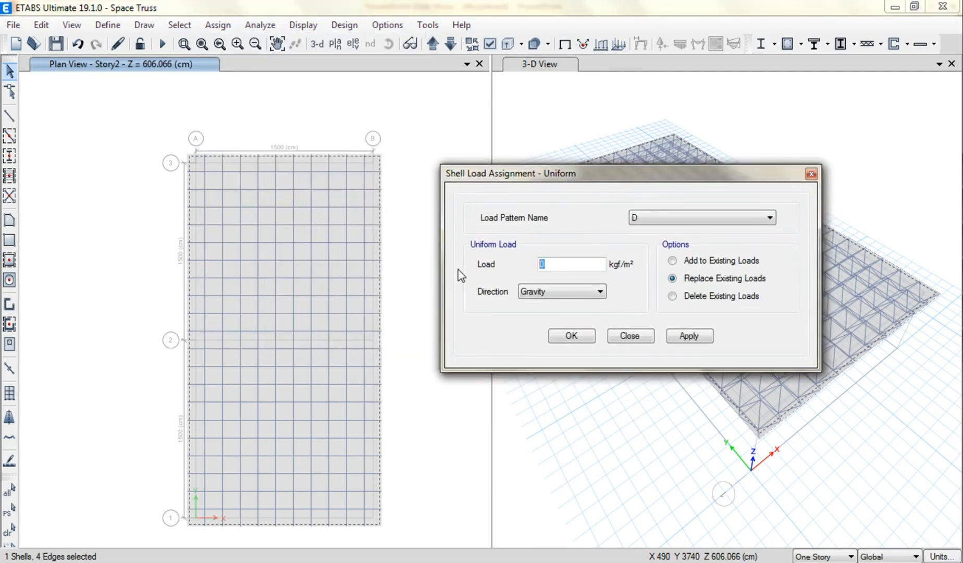
{"action": "left_click", "coordinate": [690, 338]}
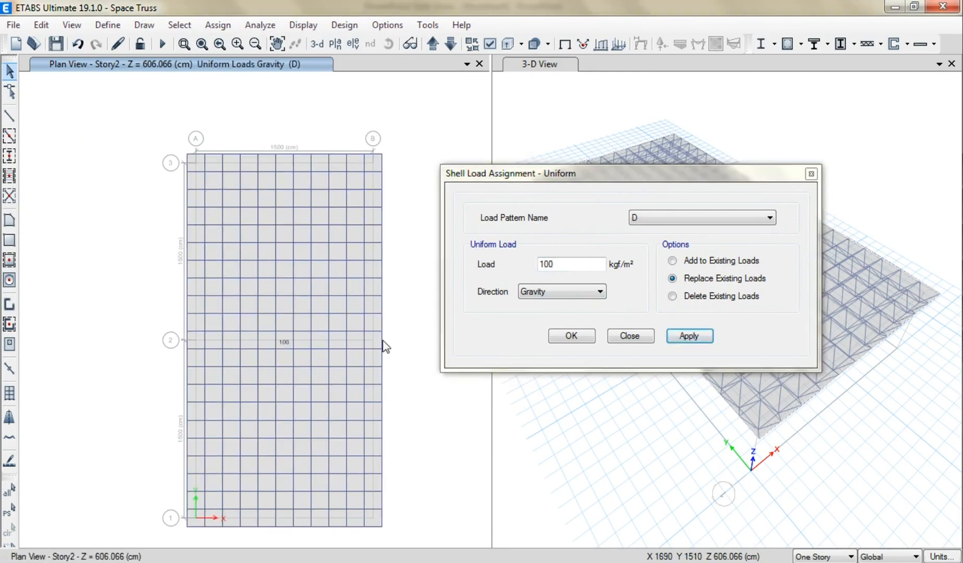
Step: Assign a uniform gravity load of 150 kgf/m² to the roof slab under load pattern LROOF, replacing existing loads
{"action": "left_click", "coordinate": [287, 358]}
{"action": "left_click", "coordinate": [652, 219]}
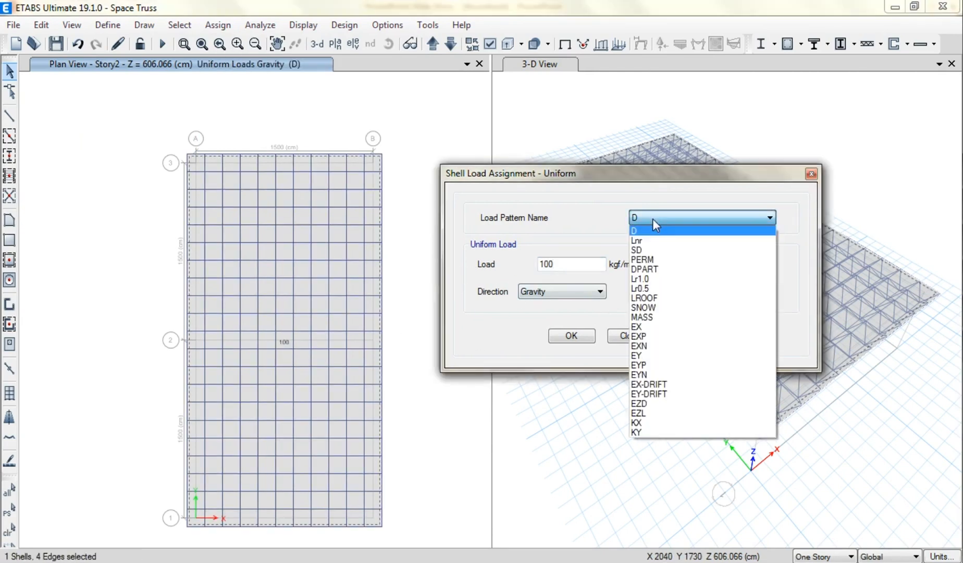
{"action": "left_click", "coordinate": [646, 297]}
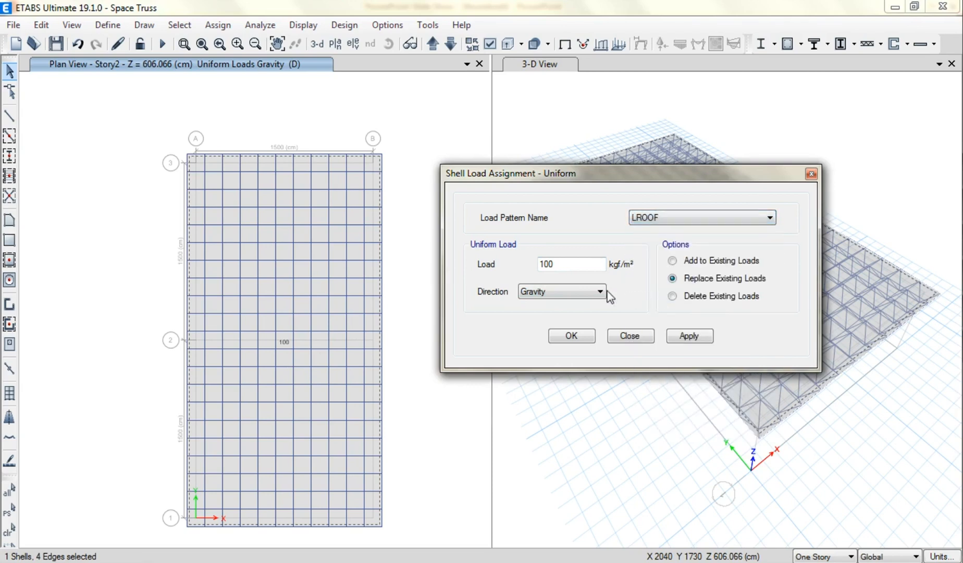
{"action": "left_click_drag", "start_coordinate": [559, 263], "coordinate": [478, 273]}
{"action": "type", "text": "150"}
{"action": "left_click", "coordinate": [688, 335]}
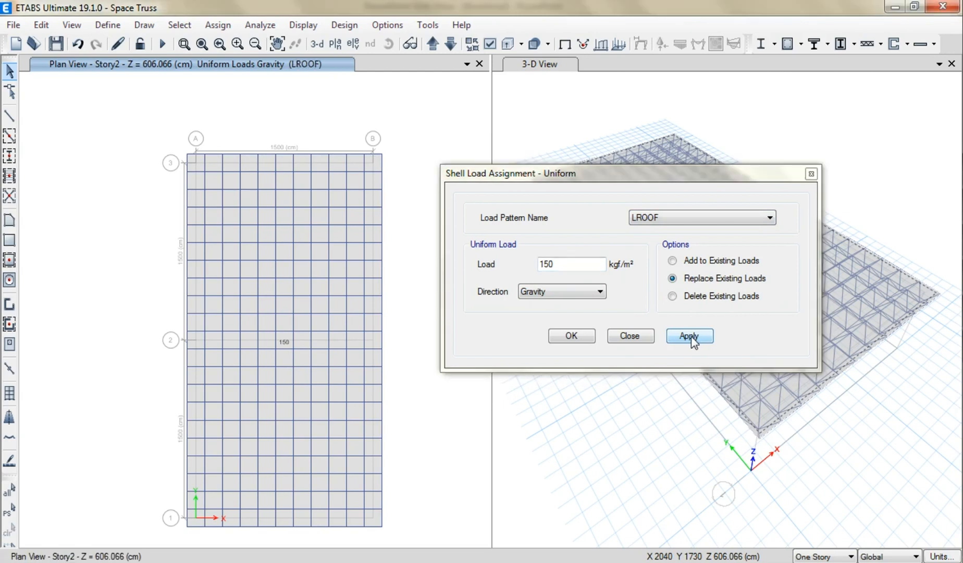
Step: Assign a uniform gravity load of 180 kgf/m² to the roof slab under load pattern SNOW and finish the load assignment
{"action": "left_click", "coordinate": [286, 363]}
{"action": "left_click", "coordinate": [655, 219]}
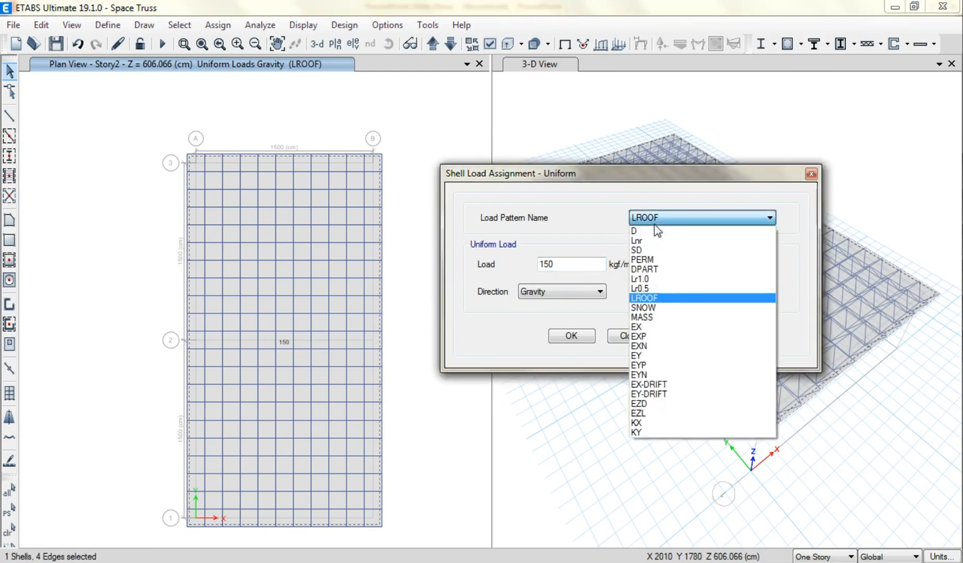
{"action": "left_click", "coordinate": [643, 307]}
{"action": "double_click", "coordinate": [562, 264]}
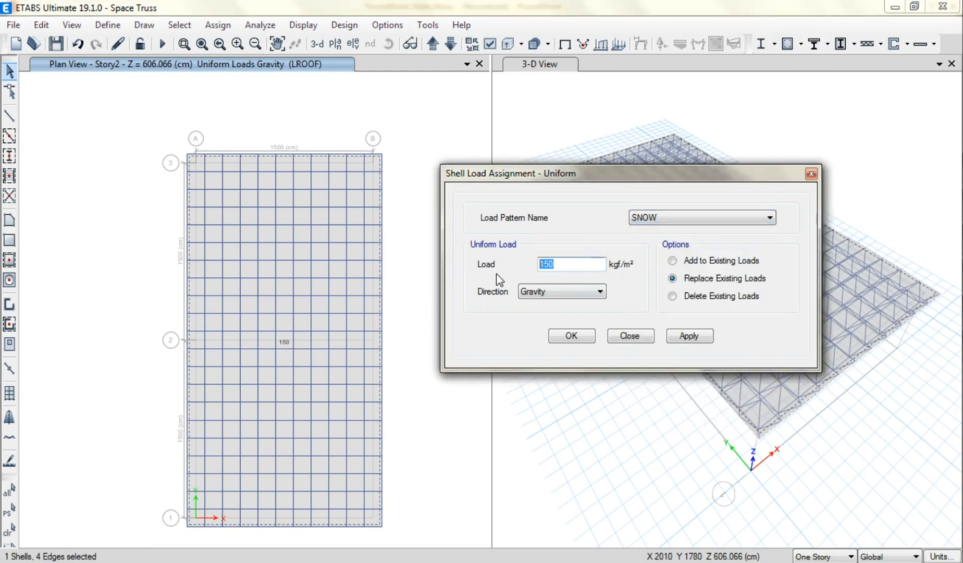
{"action": "type", "text": "1"}
{"action": "left_click", "coordinate": [686, 336]}
{"action": "key", "text": "Escape"}
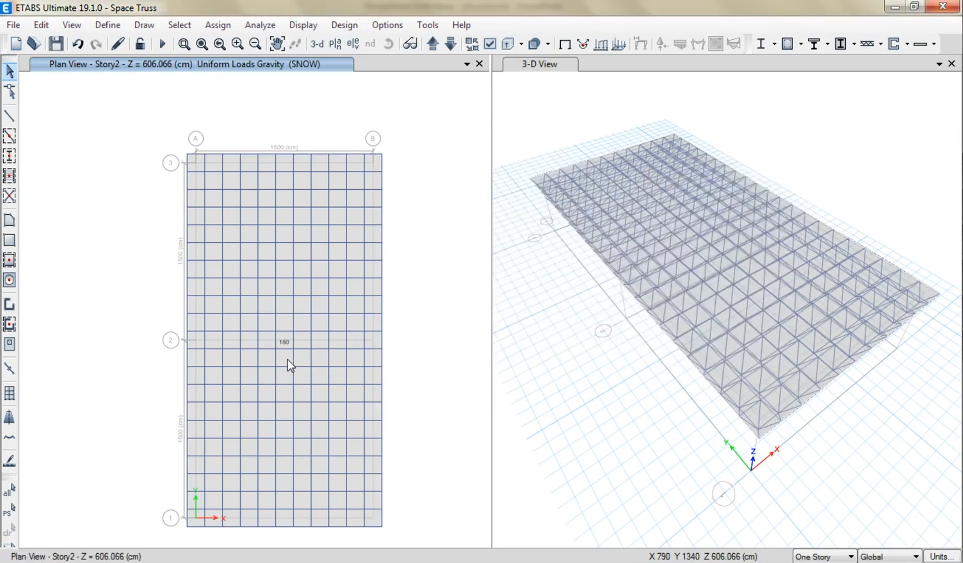
Step: Review the loads assigned to the roof slab in its slab information
{"action": "right_click", "coordinate": [285, 359]}
{"action": "left_click", "coordinate": [498, 162]}
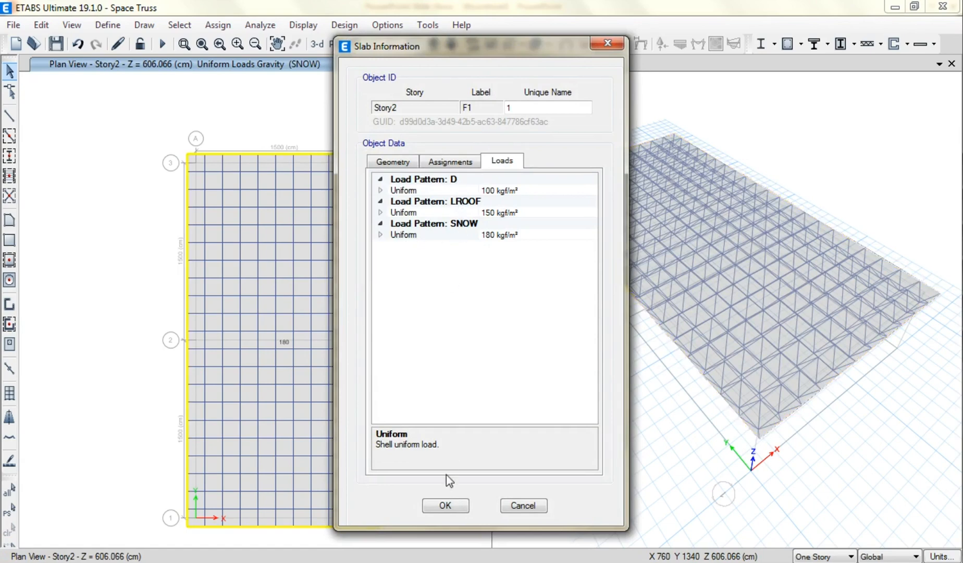
{"action": "left_click", "coordinate": [445, 505]}
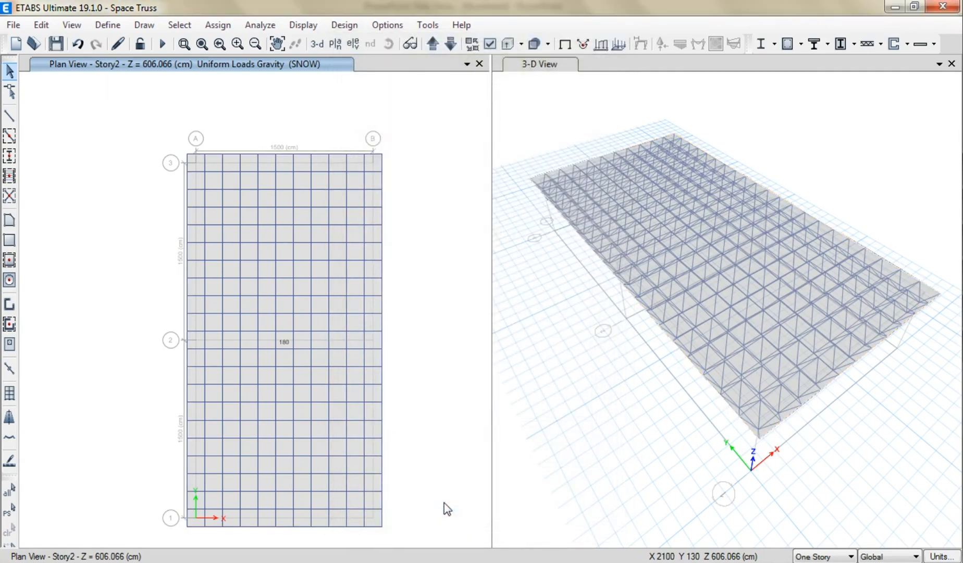
Step: Divide the roof slab at its intersections with all selected top chord frame objects in the Story2 plan
{"action": "left_click", "coordinate": [307, 384]}
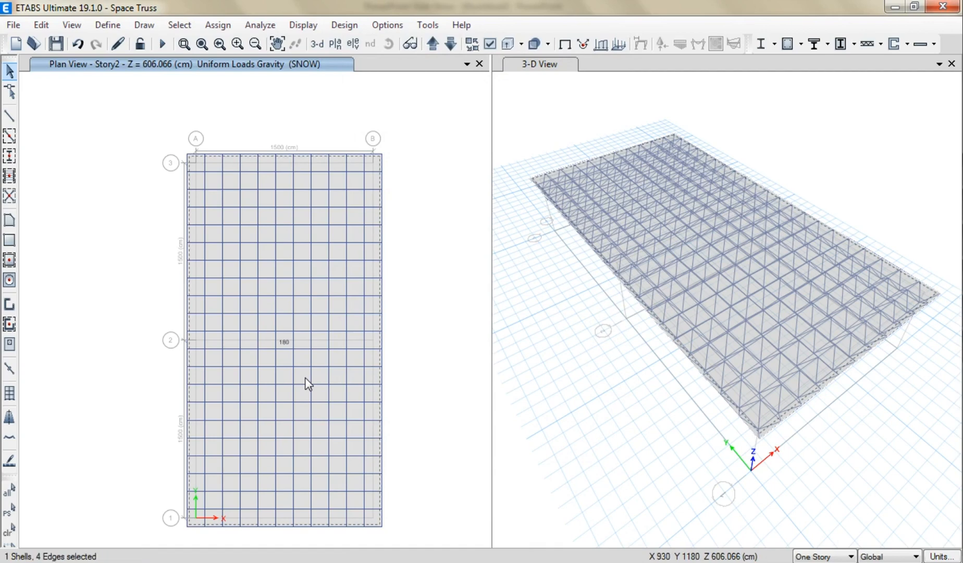
{"action": "left_click", "coordinate": [47, 25]}
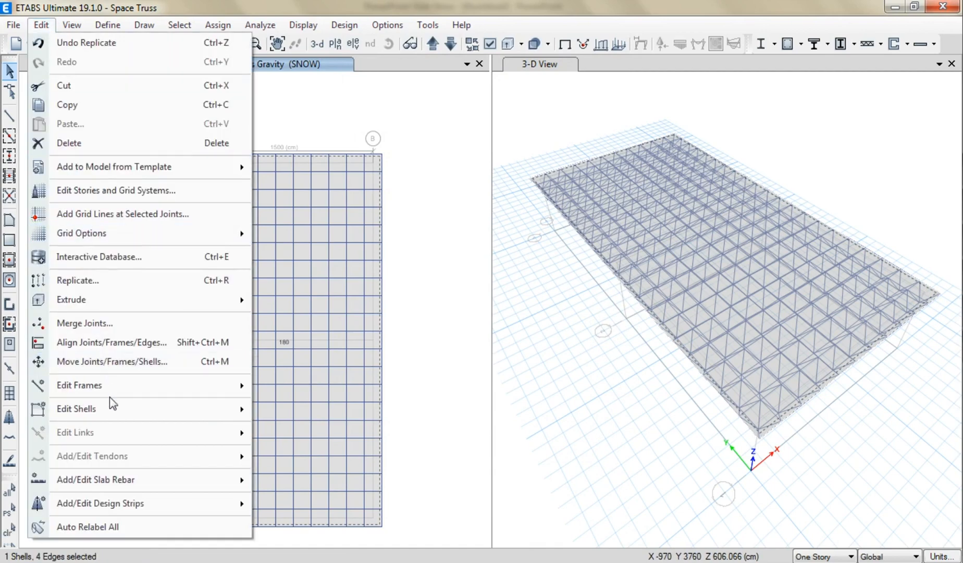
{"action": "mouse_move", "coordinate": [112, 409]}
{"action": "left_click", "coordinate": [357, 286]}
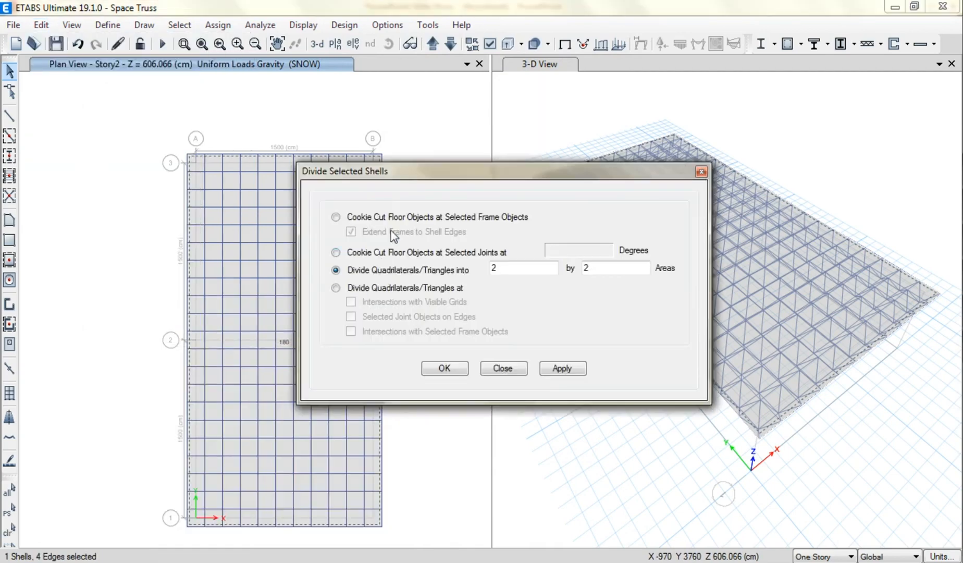
{"action": "left_click_drag", "start_coordinate": [510, 155], "coordinate": [565, 150]}
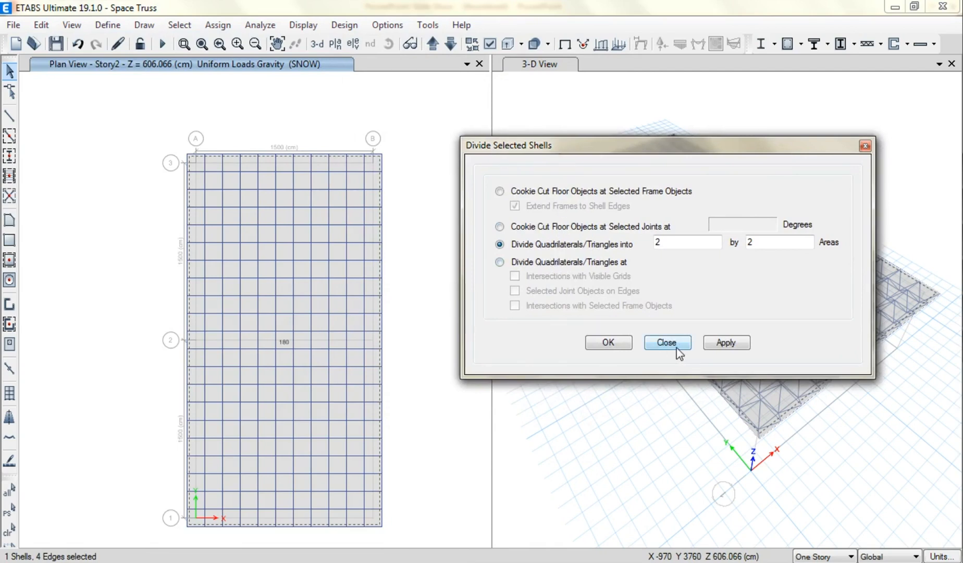
{"action": "left_click", "coordinate": [563, 267]}
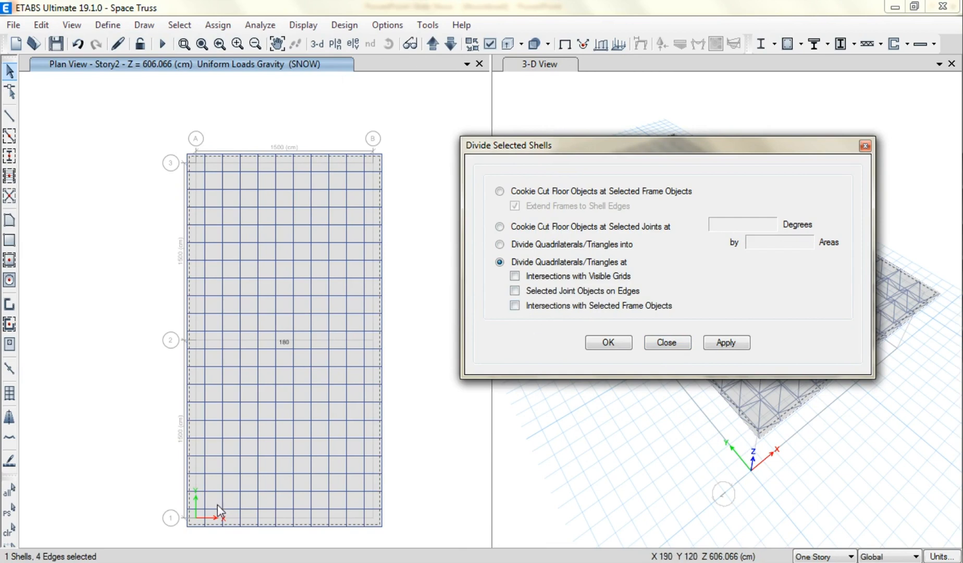
{"action": "left_click_drag", "start_coordinate": [180, 532], "coordinate": [402, 148]}
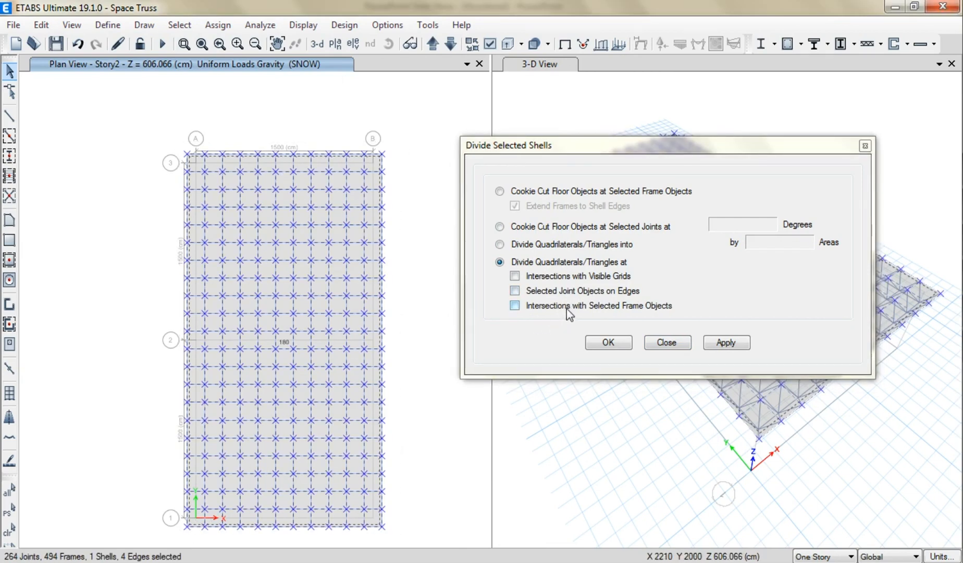
{"action": "left_click", "coordinate": [603, 308]}
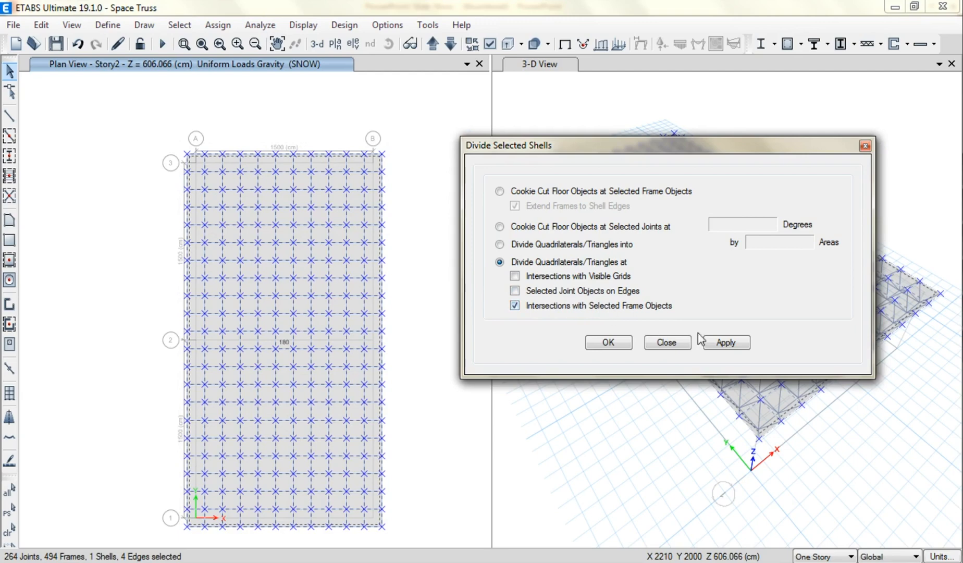
{"action": "left_click", "coordinate": [724, 343]}
{"action": "left_click", "coordinate": [611, 345]}
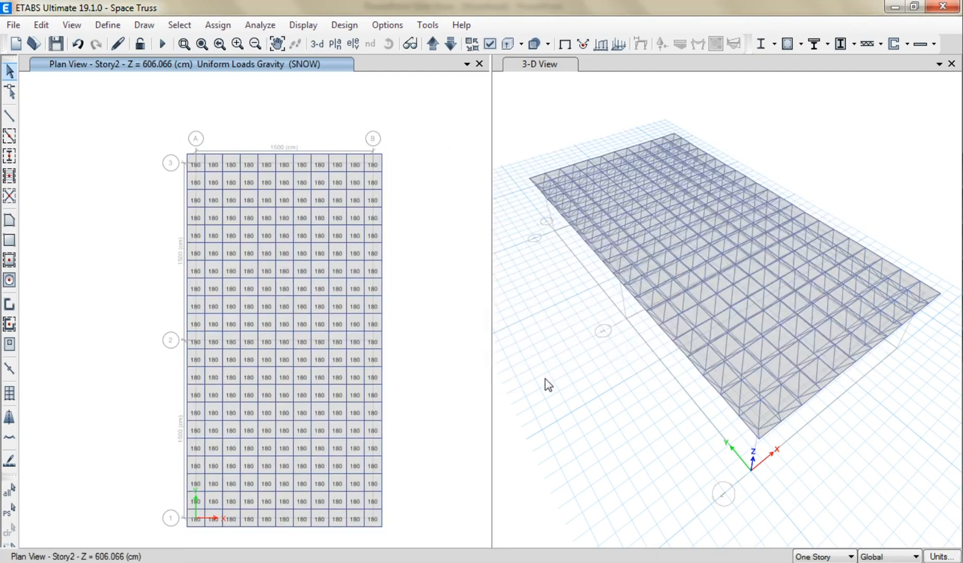
Step: Check the load patterns and uniform loads on two corner panels and an interior panel of the divided roof slab
{"action": "middle_click_drag", "start_coordinate": [427, 438], "coordinate": [428, 405]}
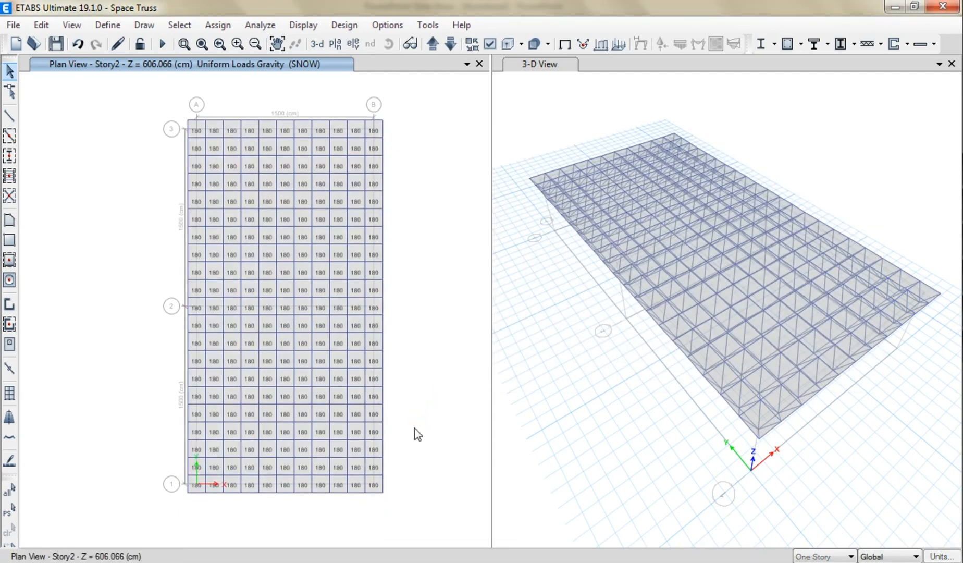
{"action": "middle_click_drag", "start_coordinate": [607, 450], "coordinate": [580, 372], "text": "shift"}
{"action": "scroll", "coordinate": [569, 354], "scroll_direction": "up", "scroll_amount": 3}
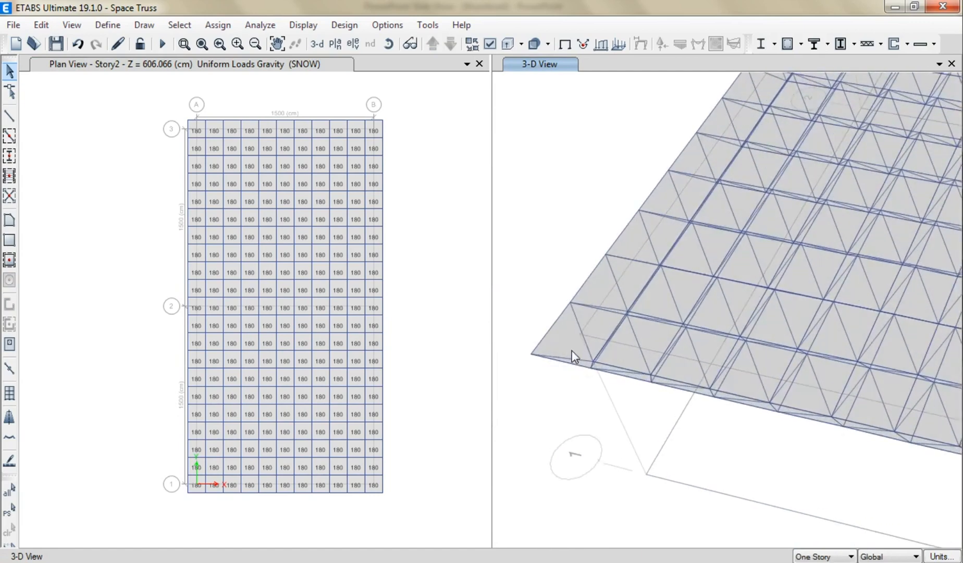
{"action": "scroll", "coordinate": [573, 346], "scroll_direction": "down", "scroll_amount": 3}
{"action": "right_click", "coordinate": [572, 346]}
{"action": "left_click_drag", "start_coordinate": [539, 78], "coordinate": [334, 57]}
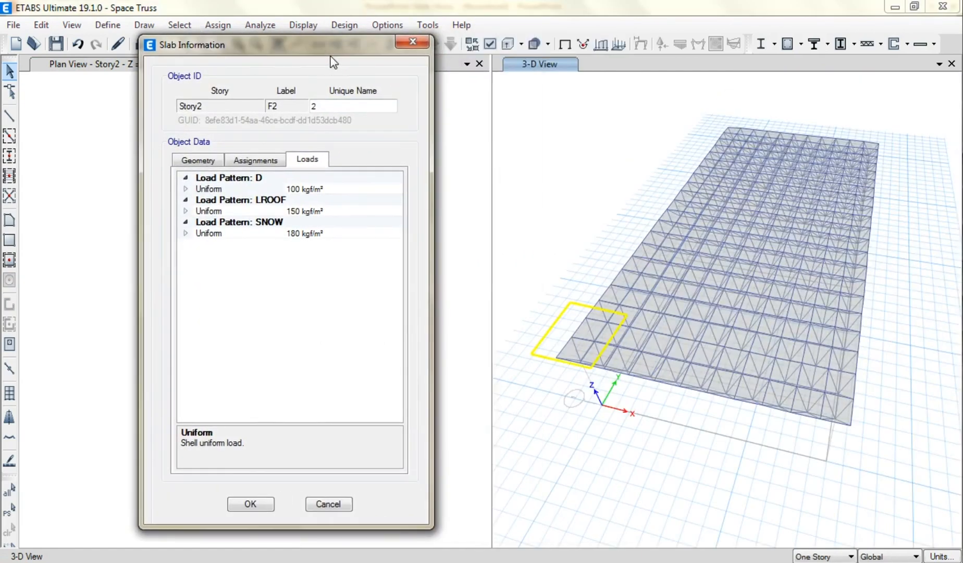
{"action": "left_click", "coordinate": [336, 504]}
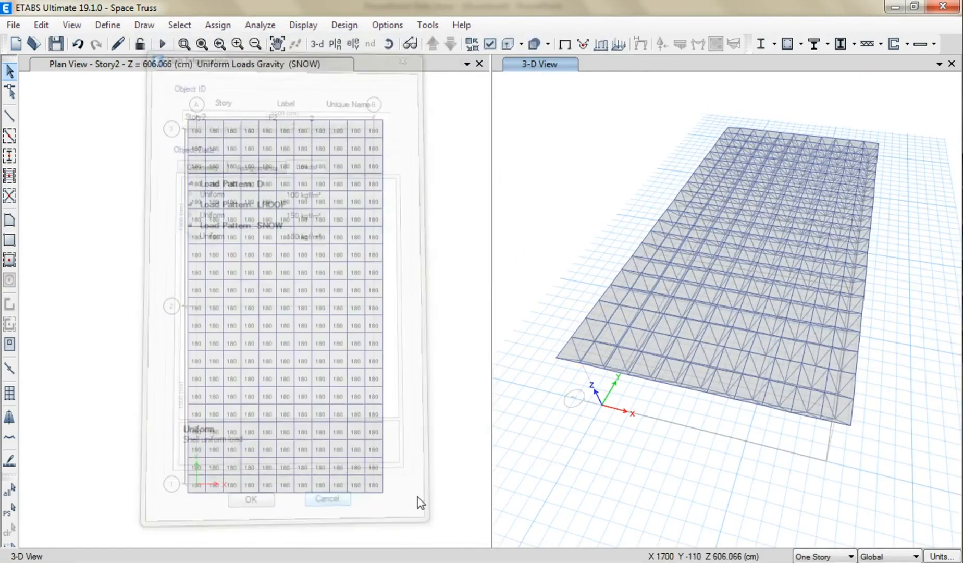
{"action": "scroll", "coordinate": [694, 468], "scroll_direction": "up", "scroll_amount": 5}
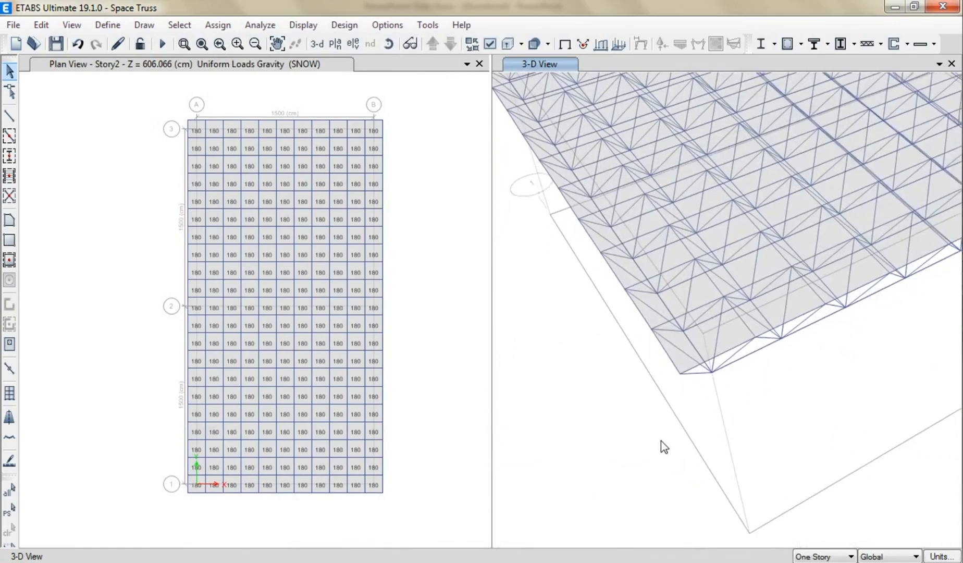
{"action": "right_click", "coordinate": [694, 339]}
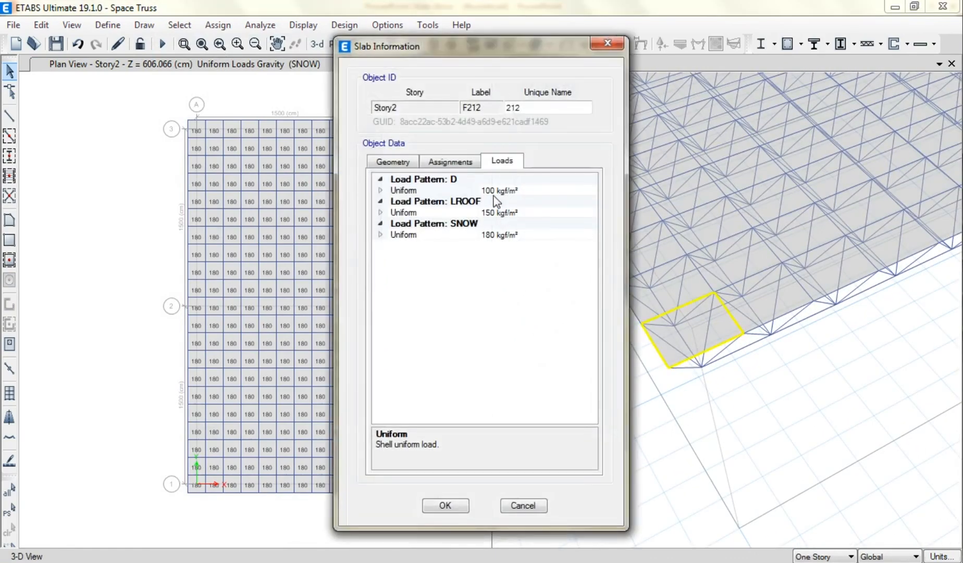
{"action": "left_click", "coordinate": [604, 44]}
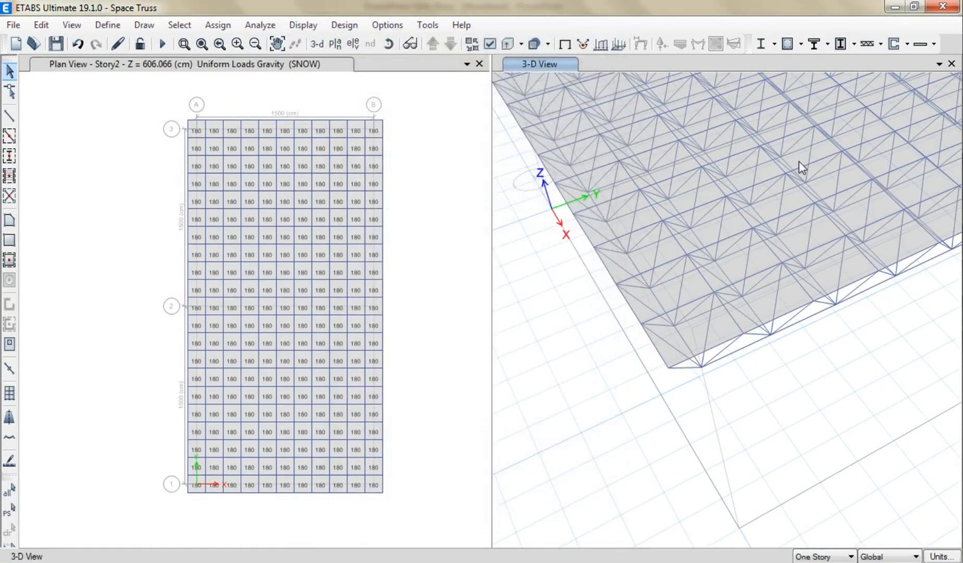
{"action": "right_click", "coordinate": [799, 157]}
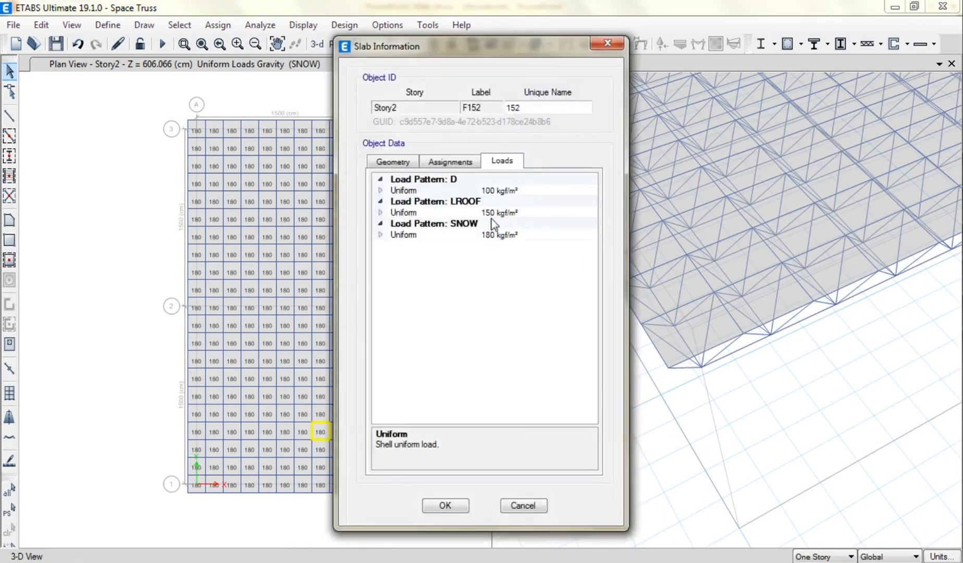
{"action": "left_click", "coordinate": [603, 46]}
{"action": "scroll", "coordinate": [750, 232], "scroll_direction": "down", "scroll_amount": 5}
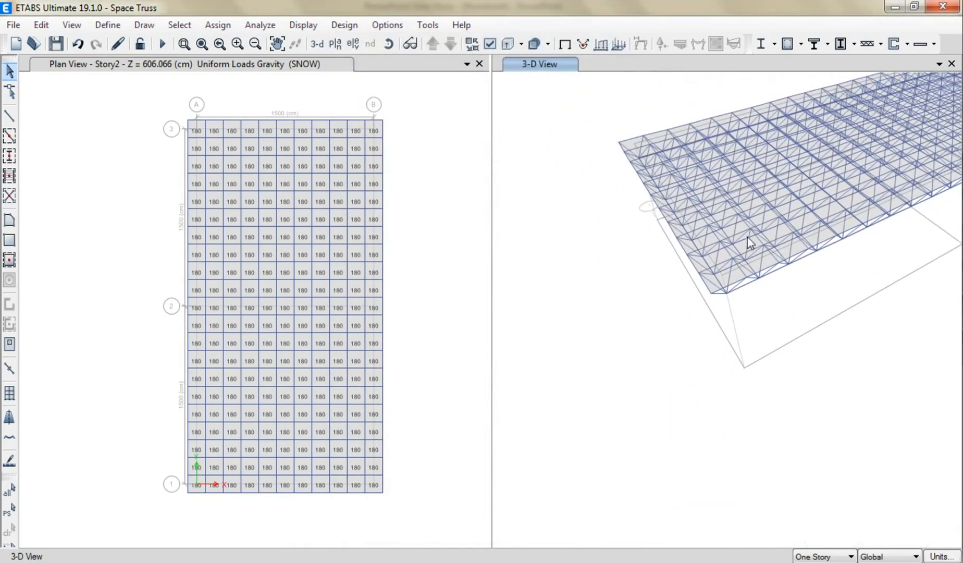
{"action": "scroll", "coordinate": [748, 225], "scroll_direction": "down", "scroll_amount": 1}
{"action": "middle_click_drag", "start_coordinate": [737, 243], "coordinate": [708, 286]}
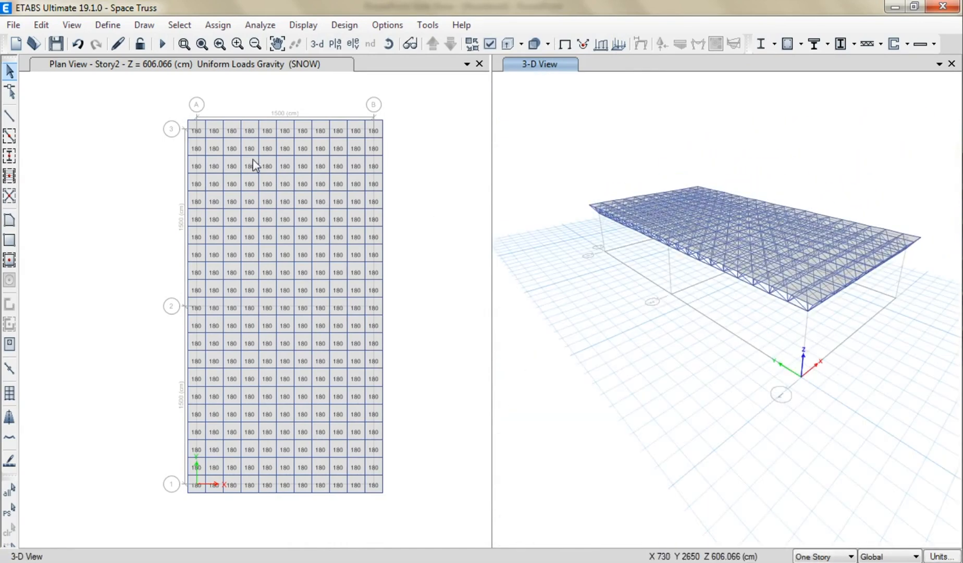
Step: Save the model and add a new frame section property with the Concrete Rectangular shape
{"action": "left_click", "coordinate": [58, 47]}
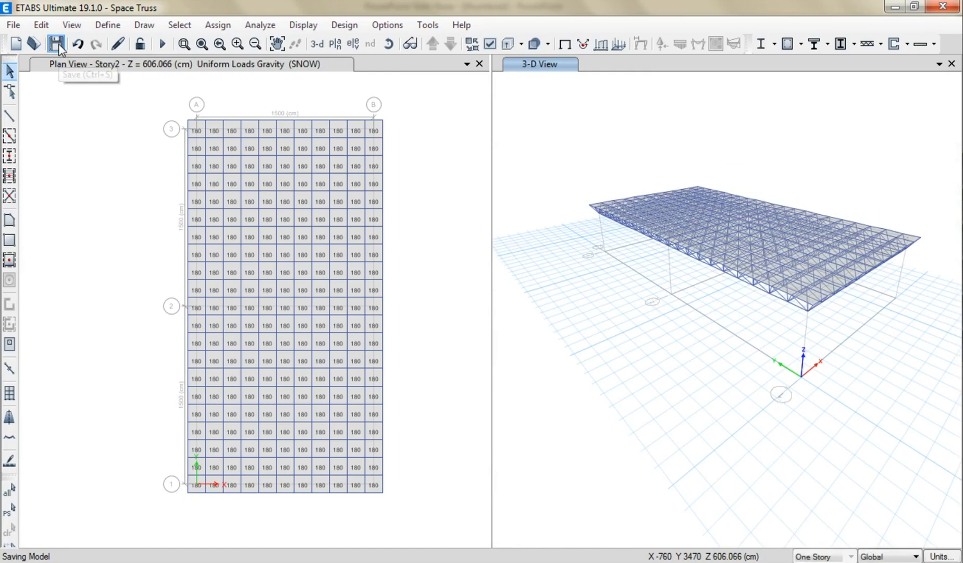
{"action": "left_click", "coordinate": [111, 27]}
{"action": "mouse_move", "coordinate": [182, 67]}
{"action": "left_click", "coordinate": [312, 71]}
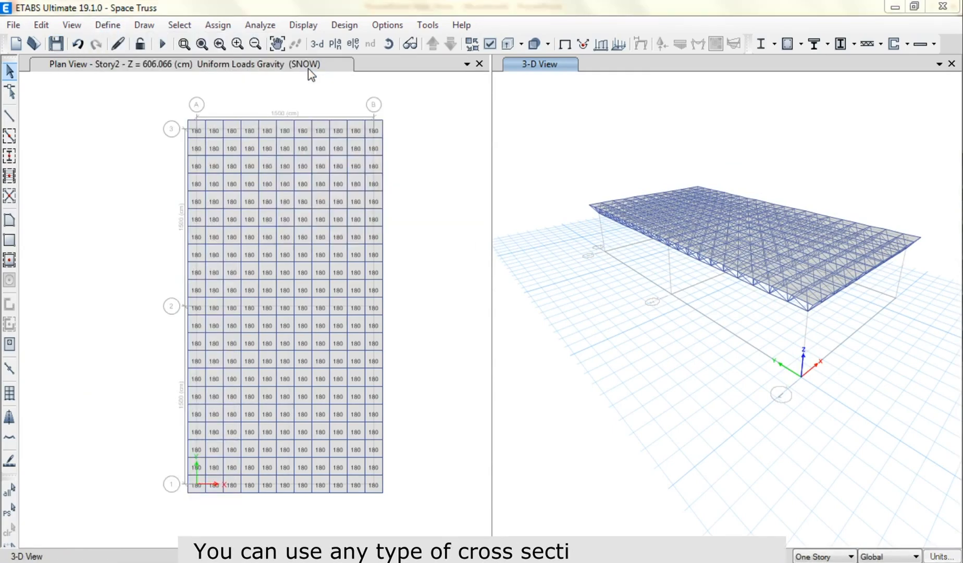
{"action": "left_click", "coordinate": [573, 176]}
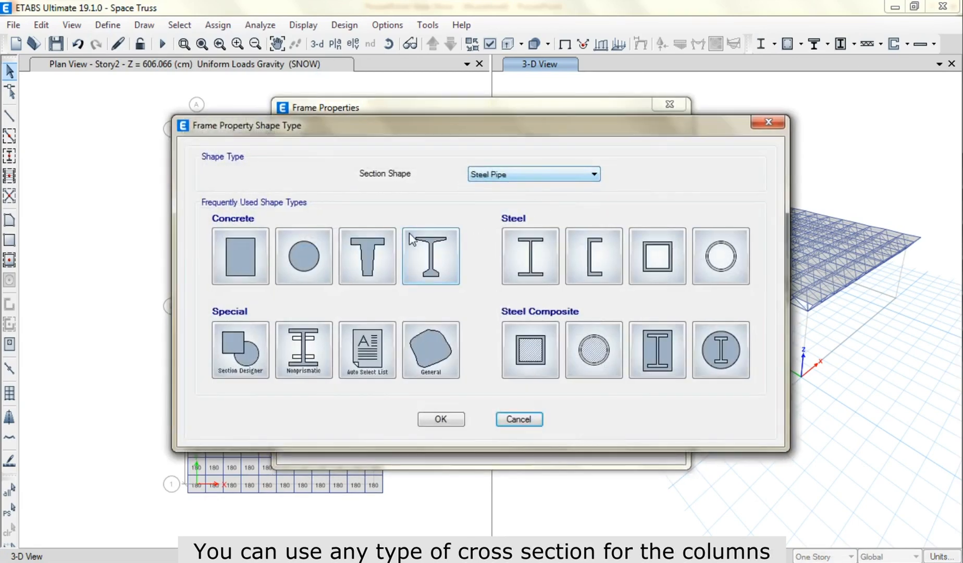
{"action": "left_click", "coordinate": [231, 257]}
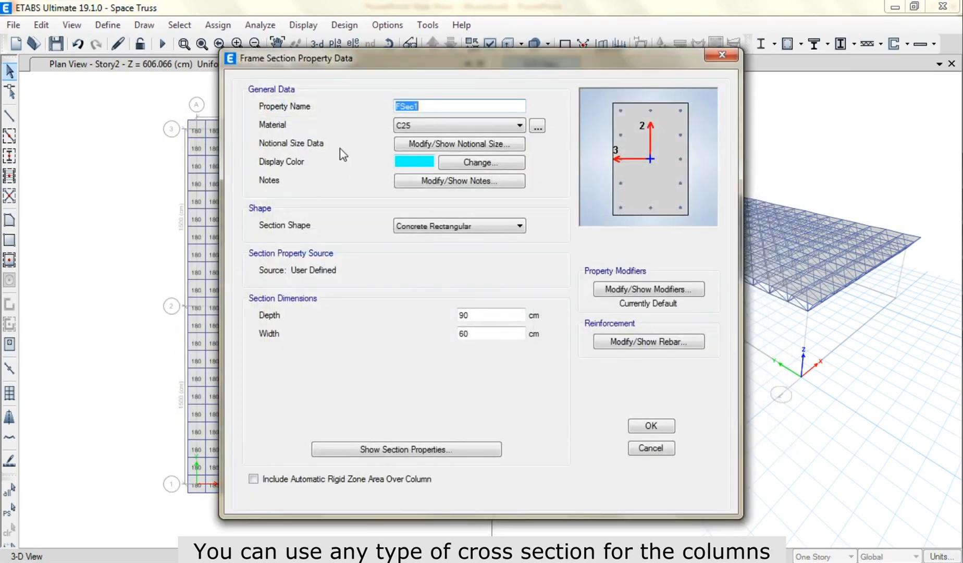
Step: Name the column section C50X50-20T20 and set its depth and width to 50 cm each
{"action": "type", "text": "C50X50-20T20"}
{"action": "double_click", "coordinate": [469, 314]}
{"action": "type", "text": "50"}
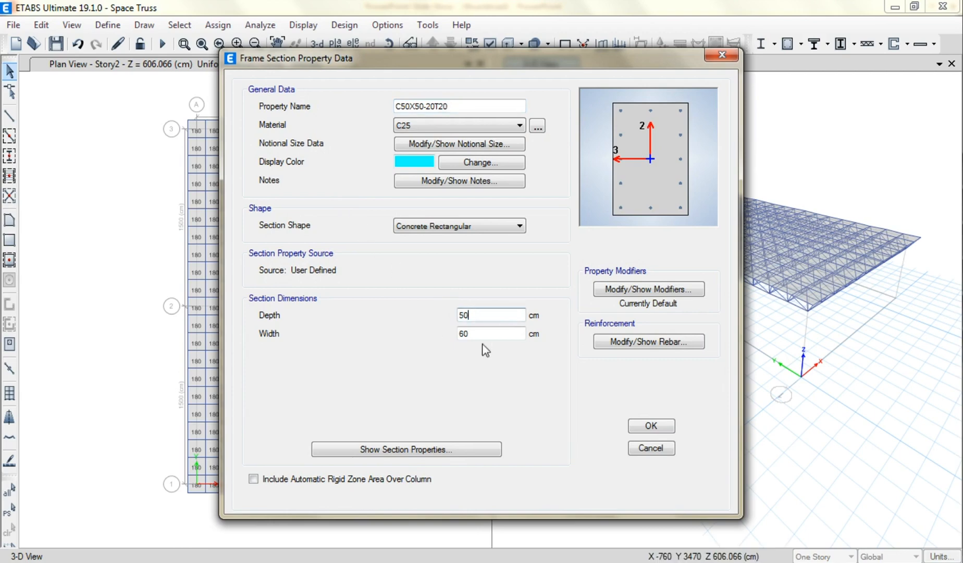
{"action": "double_click", "coordinate": [484, 333]}
{"action": "type", "text": "50"}
Step: Set the column section's reinforcement to check mode with 6 longitudinal bars along both the 3-dir and 2-dir faces
{"action": "left_click", "coordinate": [599, 343]}
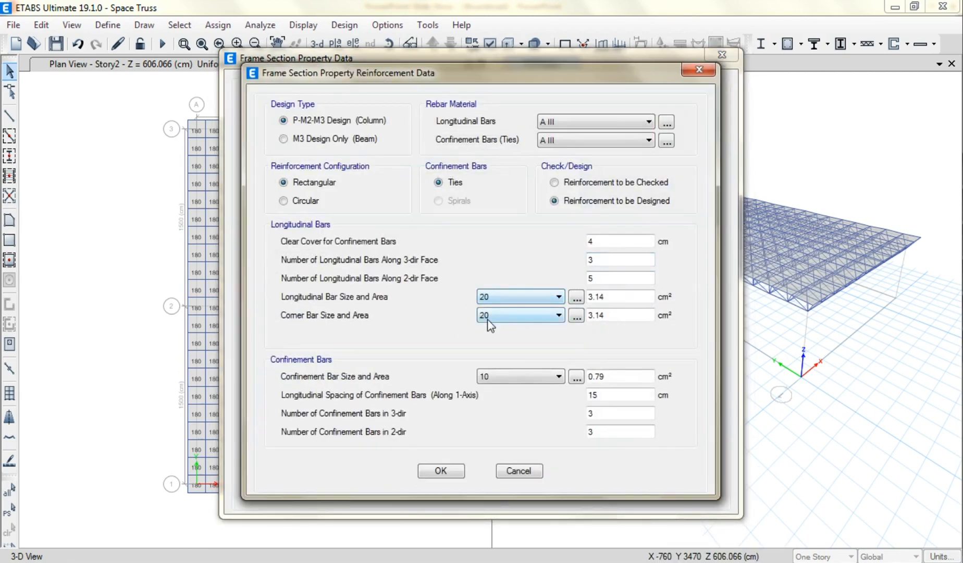
{"action": "double_click", "coordinate": [595, 260]}
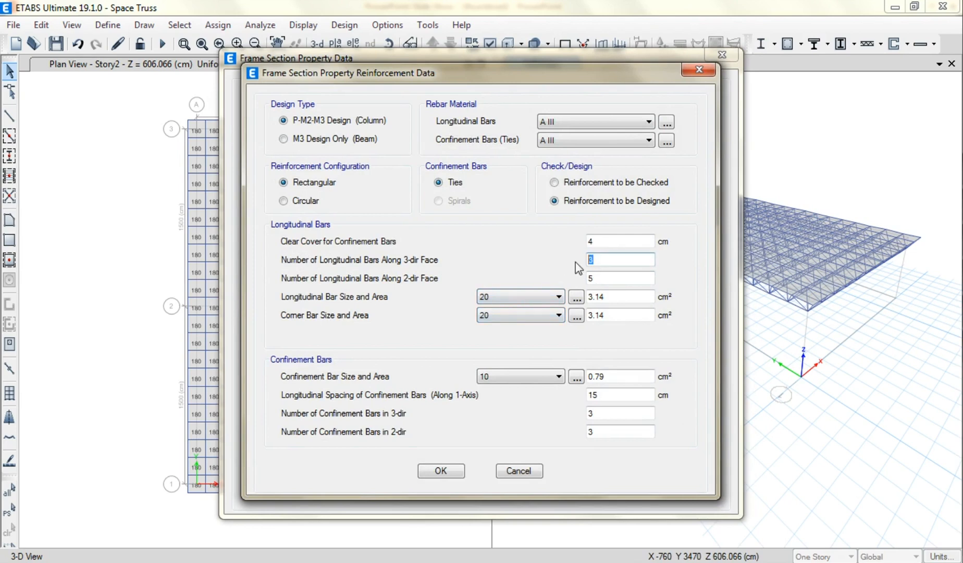
{"action": "type", "text": "6"}
{"action": "double_click", "coordinate": [592, 278]}
{"action": "type", "text": "6"}
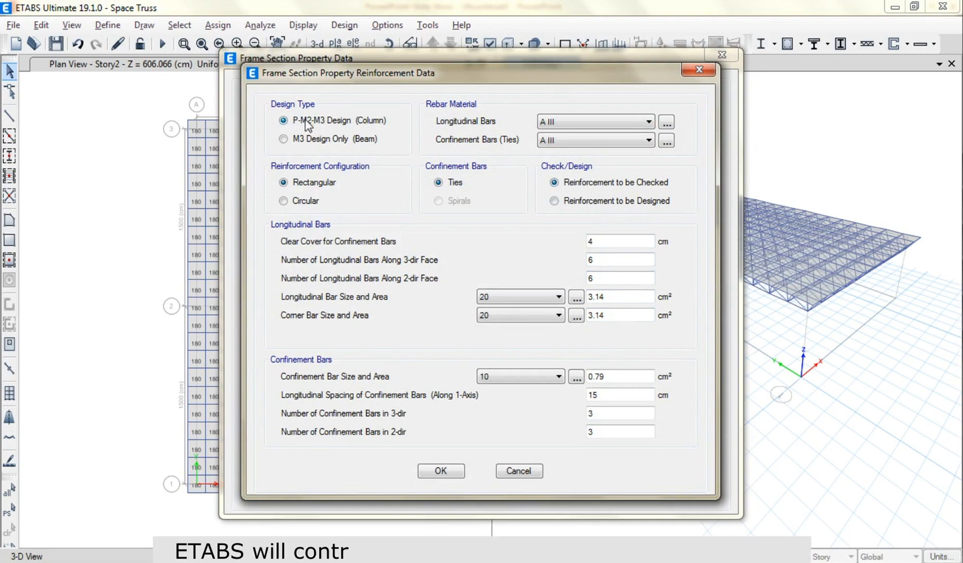
Step: Assign A II as the confinement bar material and accept the column section and frame property definitions
{"action": "left_click", "coordinate": [561, 139]}
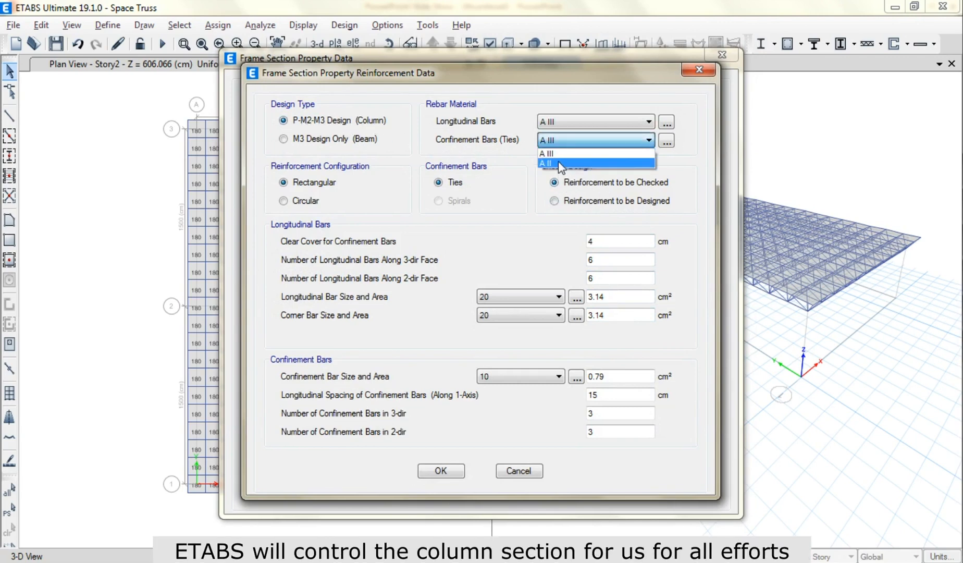
{"action": "left_click", "coordinate": [560, 155]}
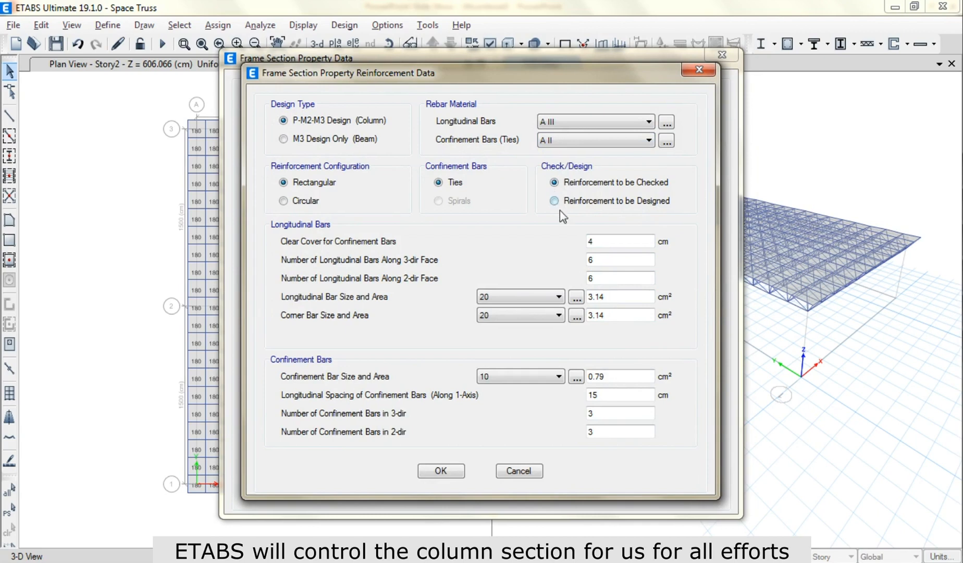
{"action": "left_click_drag", "start_coordinate": [596, 241], "coordinate": [551, 240]}
{"action": "left_click", "coordinate": [443, 471]}
{"action": "left_click", "coordinate": [646, 428]}
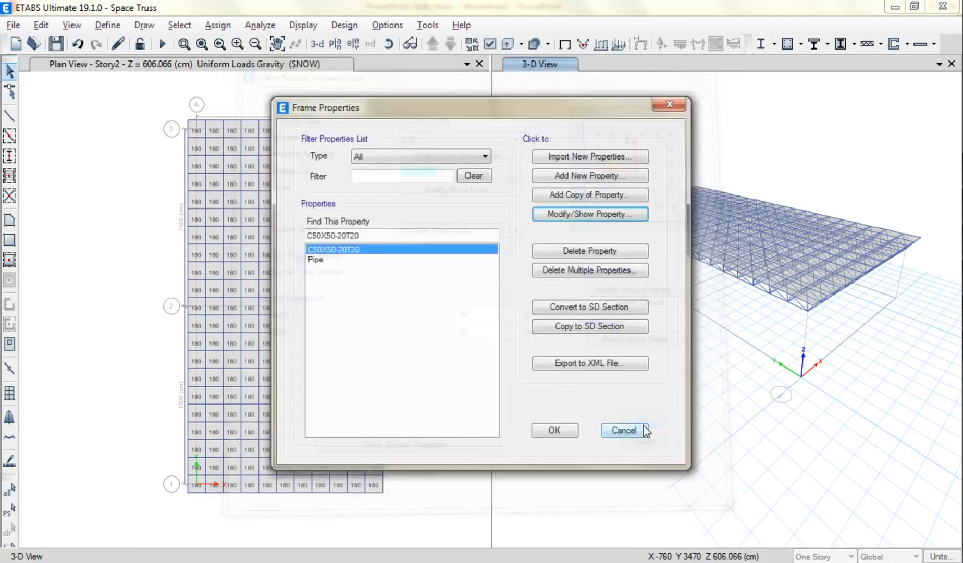
{"action": "left_click", "coordinate": [552, 432]}
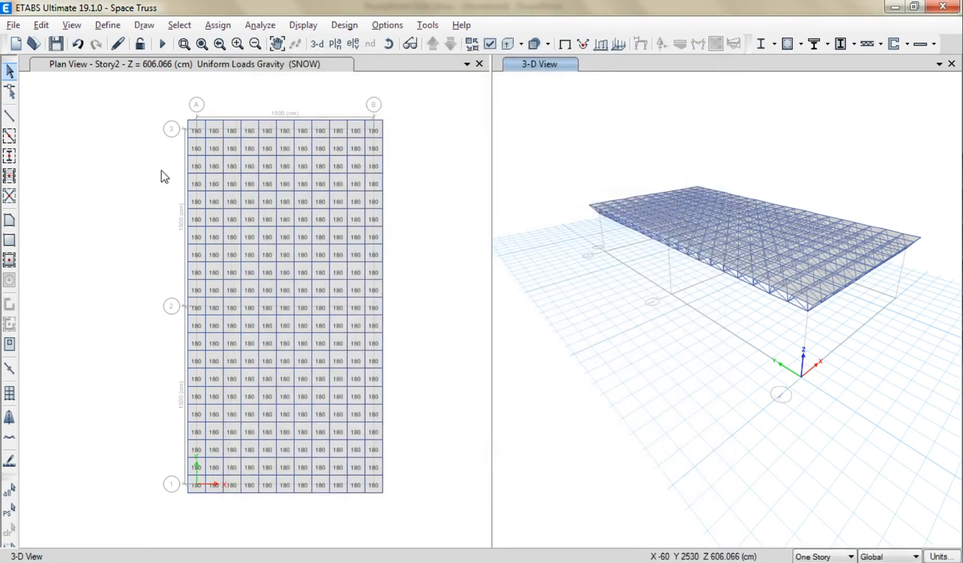
Step: Set up line drawing with the C50X50-20T20 section and Continuous moment releases
{"action": "left_click", "coordinate": [10, 115]}
{"action": "left_click_drag", "start_coordinate": [701, 138], "coordinate": [365, 141]}
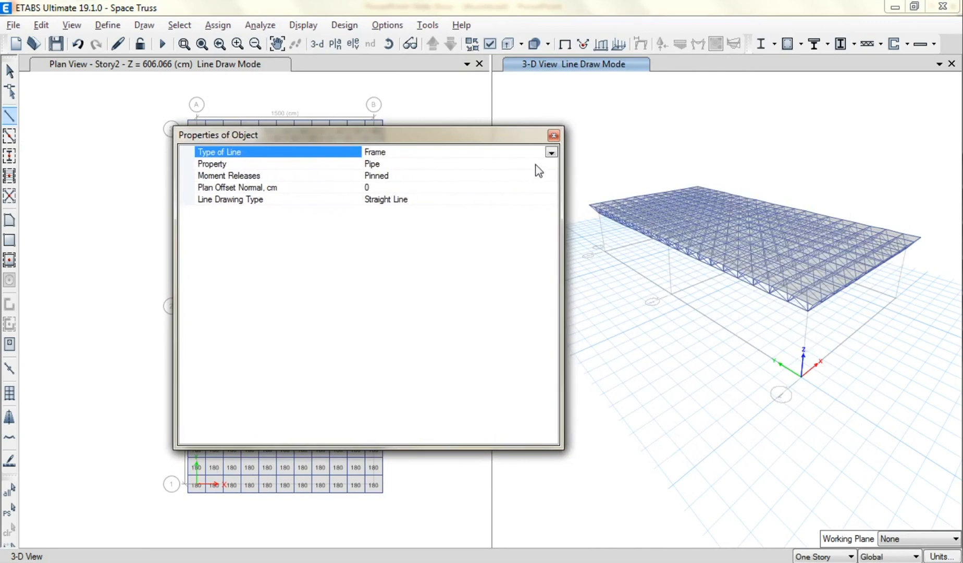
{"action": "left_click", "coordinate": [550, 165]}
{"action": "left_click", "coordinate": [405, 176]}
{"action": "left_click", "coordinate": [405, 179]}
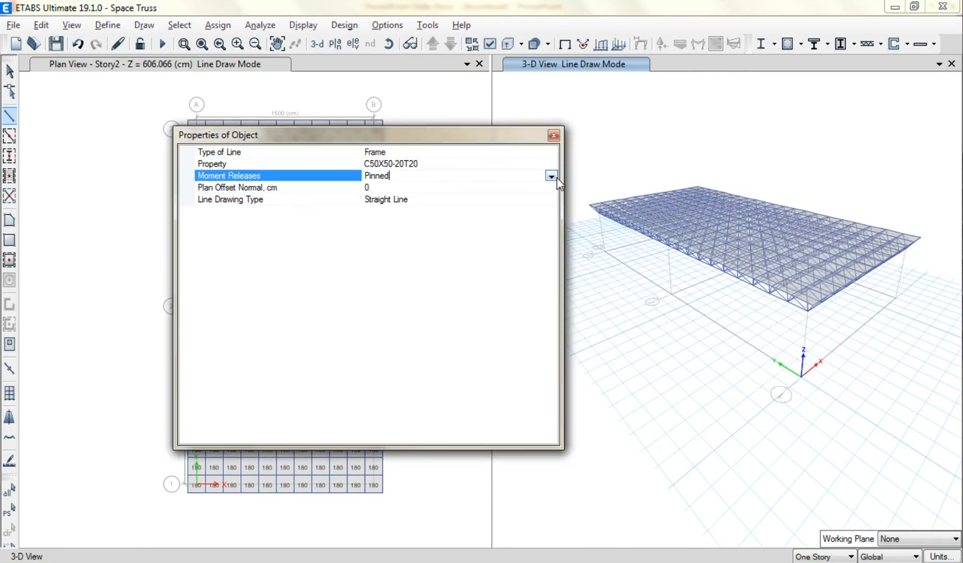
{"action": "left_click", "coordinate": [550, 176]}
{"action": "left_click", "coordinate": [400, 189]}
{"action": "left_click_drag", "start_coordinate": [434, 134], "coordinate": [339, 119]}
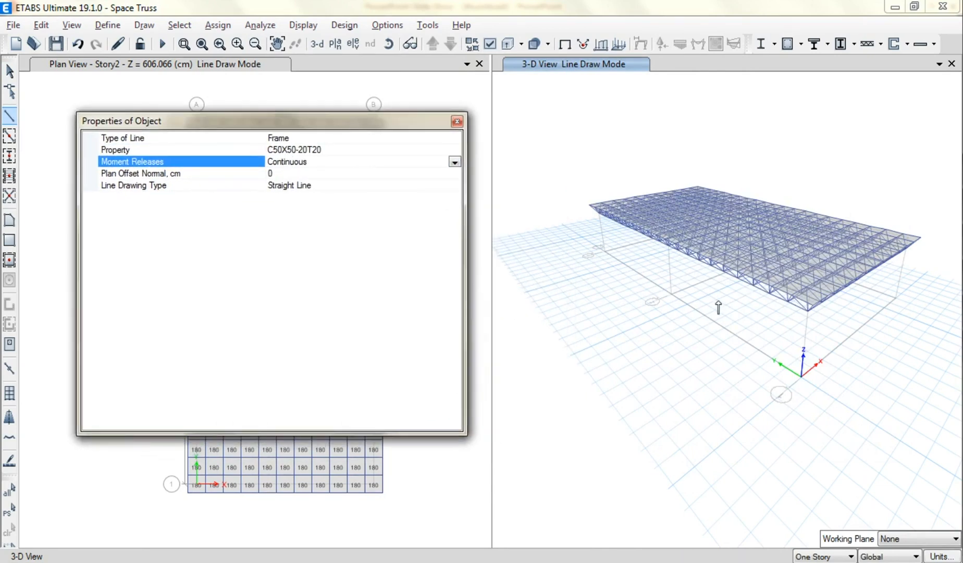
Step: Draw columns from Base to Story1 at grid points A-1 and B-1 in the 3D view
{"action": "middle_click_drag", "start_coordinate": [776, 358], "coordinate": [754, 377], "text": "shift"}
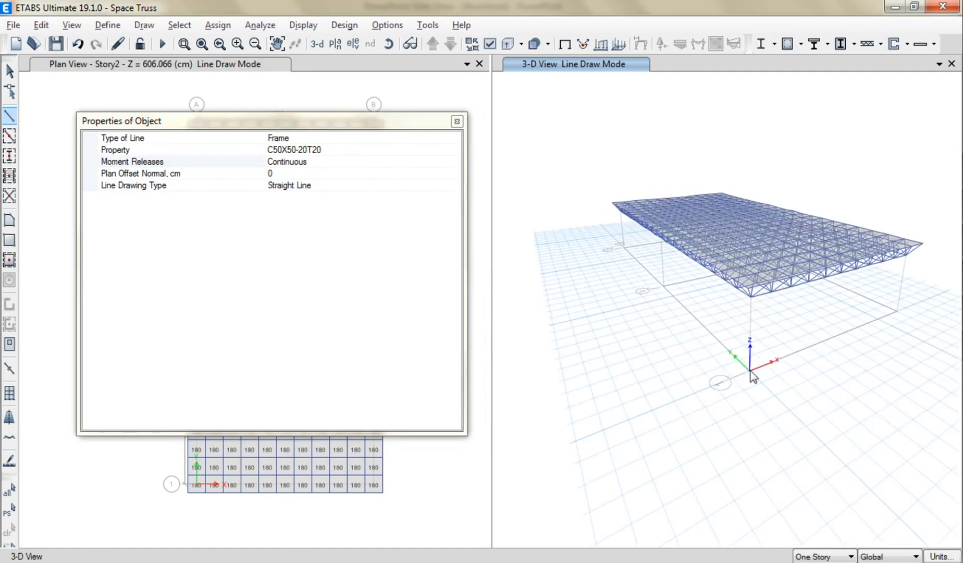
{"action": "left_click", "coordinate": [750, 372]}
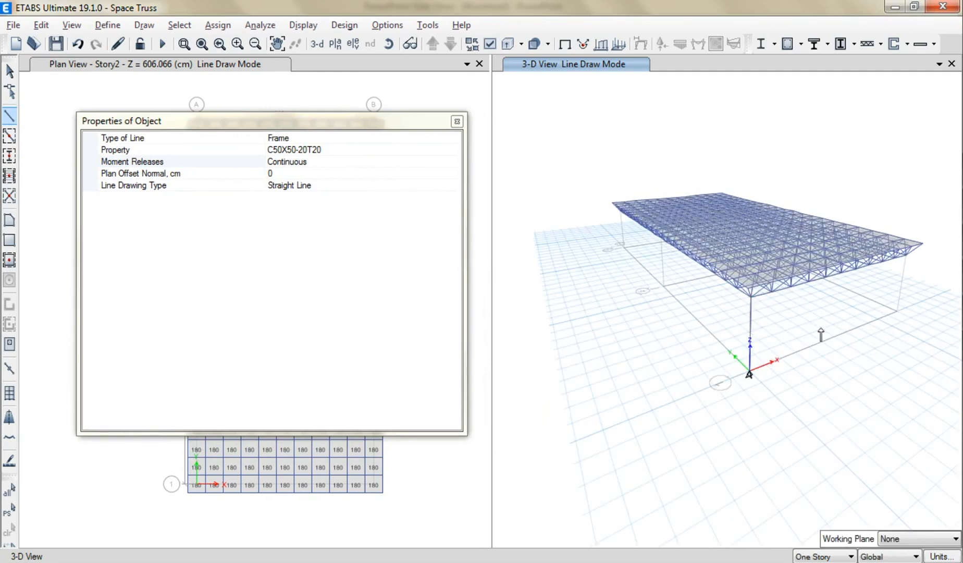
{"action": "left_click", "coordinate": [897, 314]}
Step: Draw columns from Base to Story1 at grid points B-2 and B-3
{"action": "middle_click_drag", "start_coordinate": [816, 339], "coordinate": [753, 306], "text": "shift"}
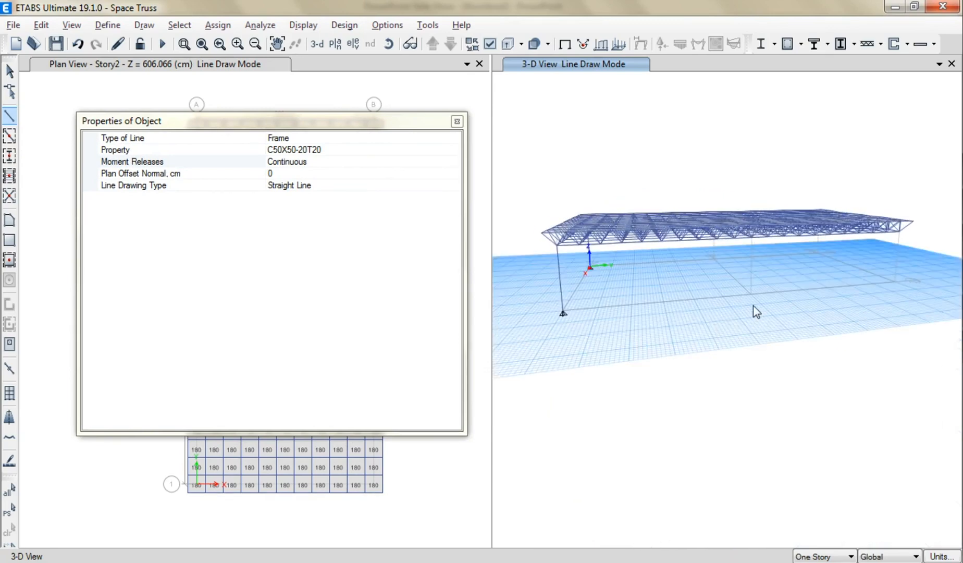
{"action": "scroll", "coordinate": [753, 305], "scroll_direction": "up", "scroll_amount": 4}
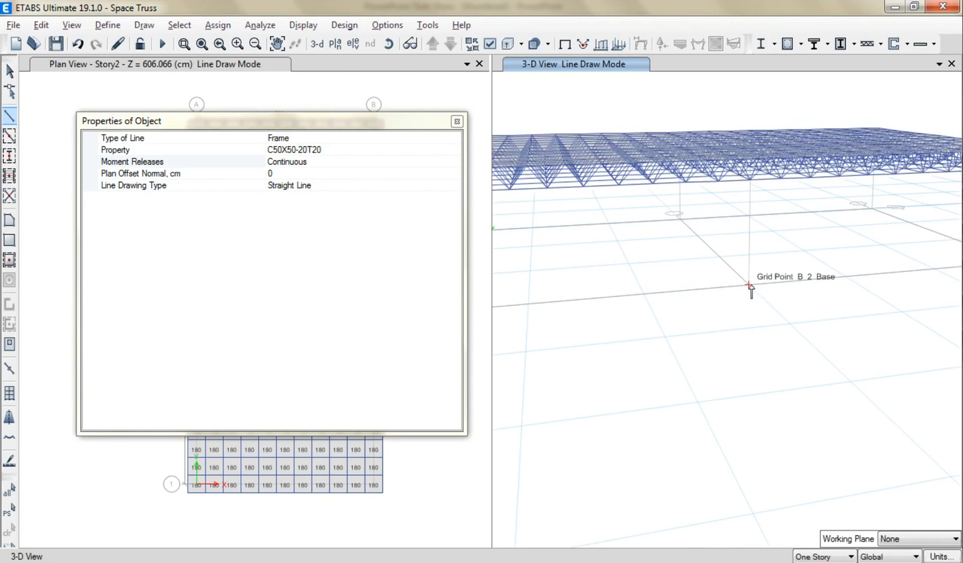
{"action": "left_click", "coordinate": [748, 286]}
{"action": "left_click", "coordinate": [749, 180]}
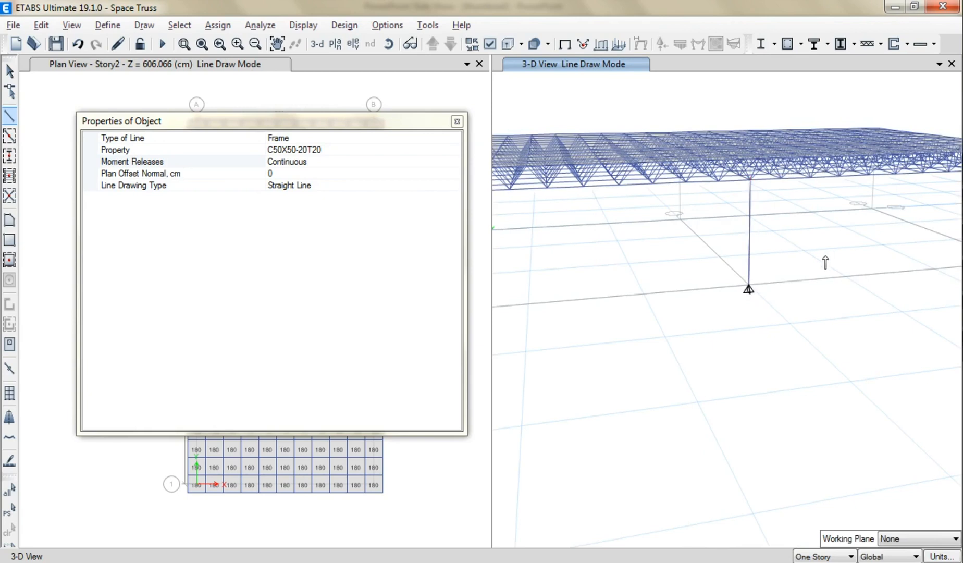
{"action": "middle_click_drag", "start_coordinate": [825, 262], "coordinate": [620, 339]}
{"action": "left_click", "coordinate": [806, 336]}
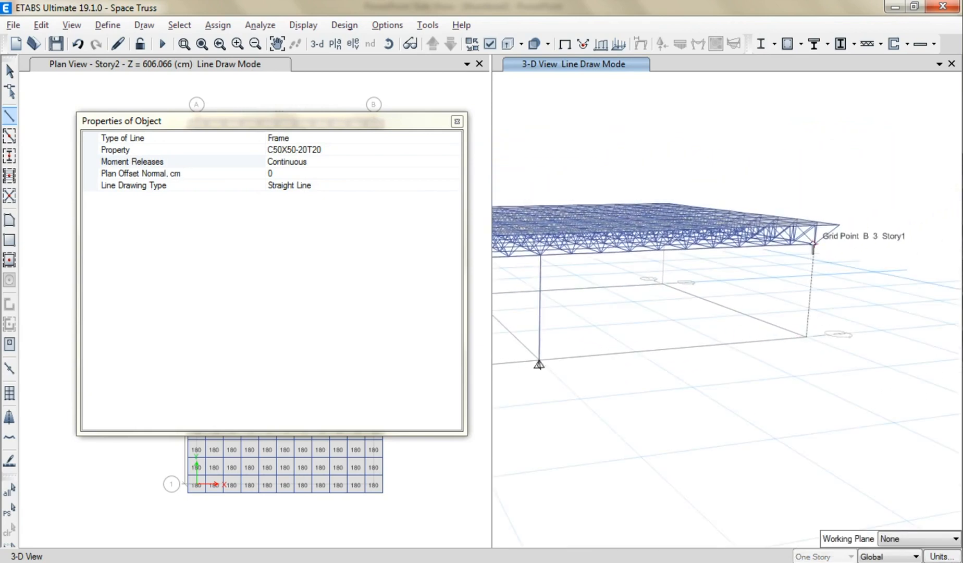
{"action": "left_click", "coordinate": [813, 242]}
Step: Draw columns from Base to Story1 at grid points A-3 and A-2, and end line drawing
{"action": "middle_click_drag", "start_coordinate": [863, 322], "coordinate": [748, 331], "text": "shift"}
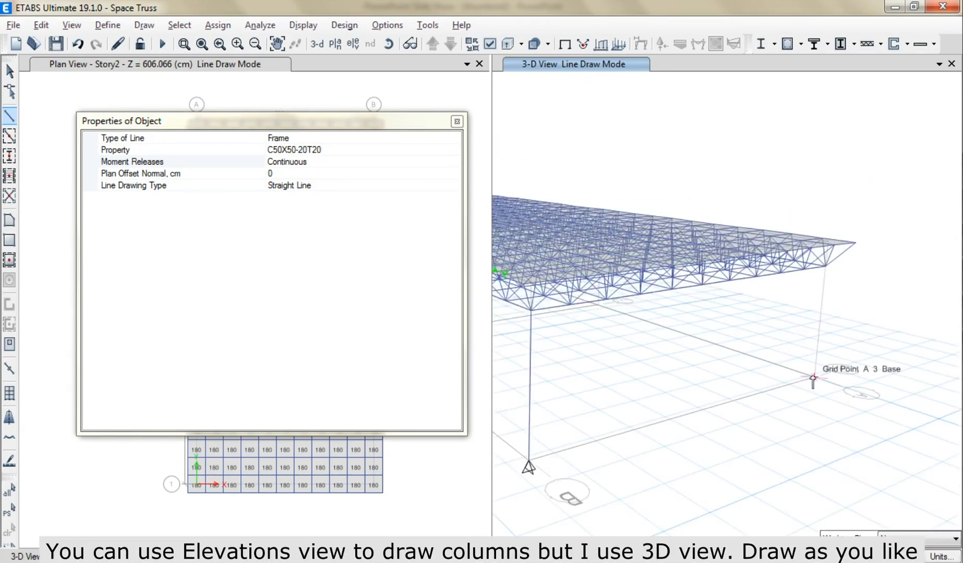
{"action": "left_click", "coordinate": [812, 382]}
{"action": "left_click", "coordinate": [824, 266]}
{"action": "middle_click_drag", "start_coordinate": [885, 331], "coordinate": [742, 347], "text": "shift"}
{"action": "left_click", "coordinate": [618, 346]}
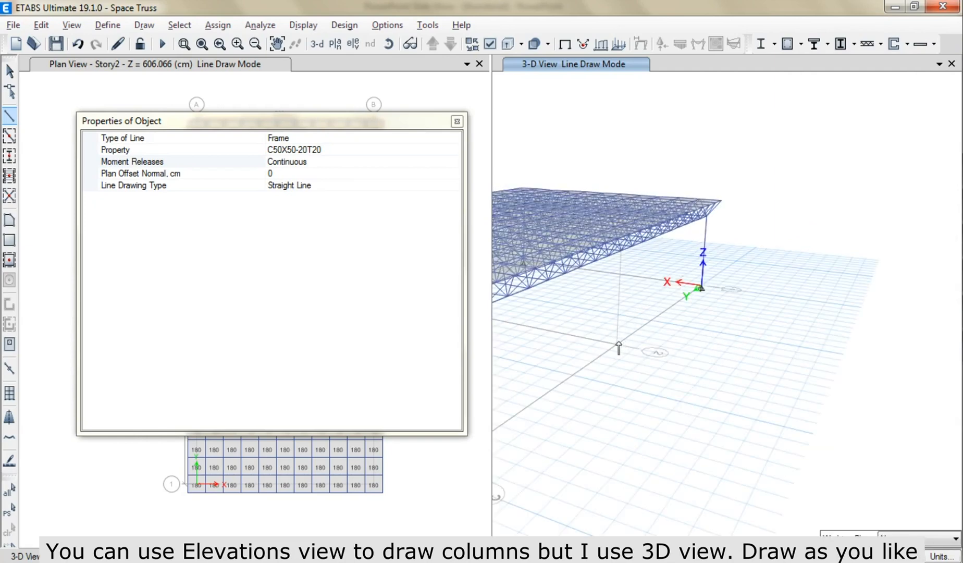
{"action": "left_click", "coordinate": [620, 250]}
{"action": "left_click", "coordinate": [9, 71]}
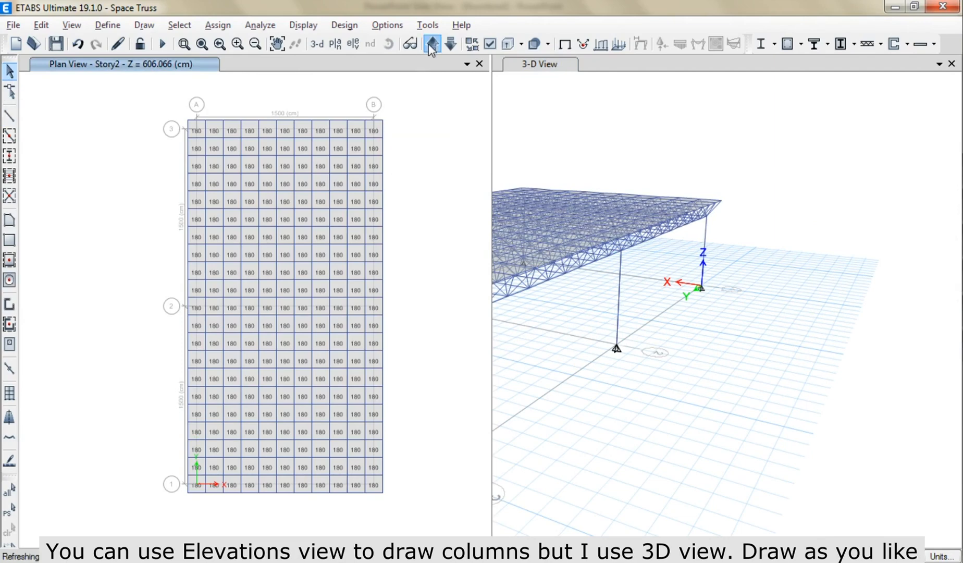
Step: Assign fixed restraints to all six column base joints in the Base plan
{"action": "left_click", "coordinate": [432, 43]}
{"action": "left_click_drag", "start_coordinate": [165, 505], "coordinate": [419, 92]}
{"action": "left_click", "coordinate": [217, 25]}
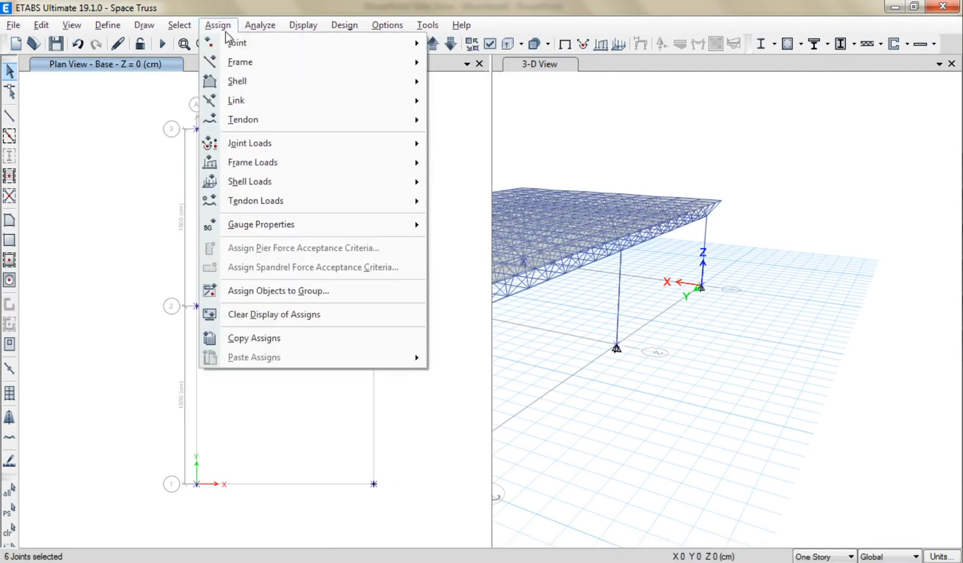
{"action": "mouse_move", "coordinate": [224, 41]}
{"action": "left_click", "coordinate": [469, 41]}
{"action": "left_click", "coordinate": [463, 320]}
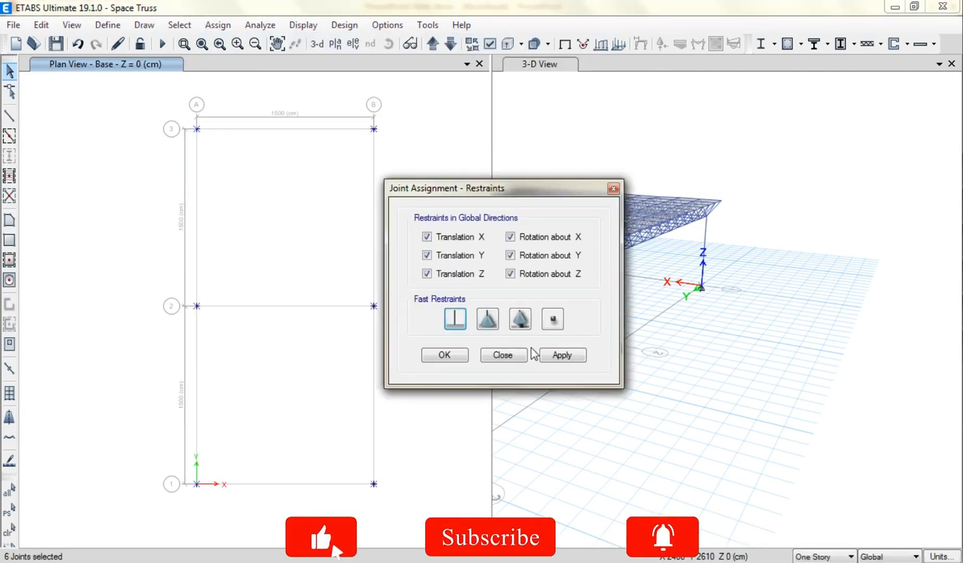
{"action": "left_click", "coordinate": [561, 355]}
{"action": "left_click", "coordinate": [447, 356]}
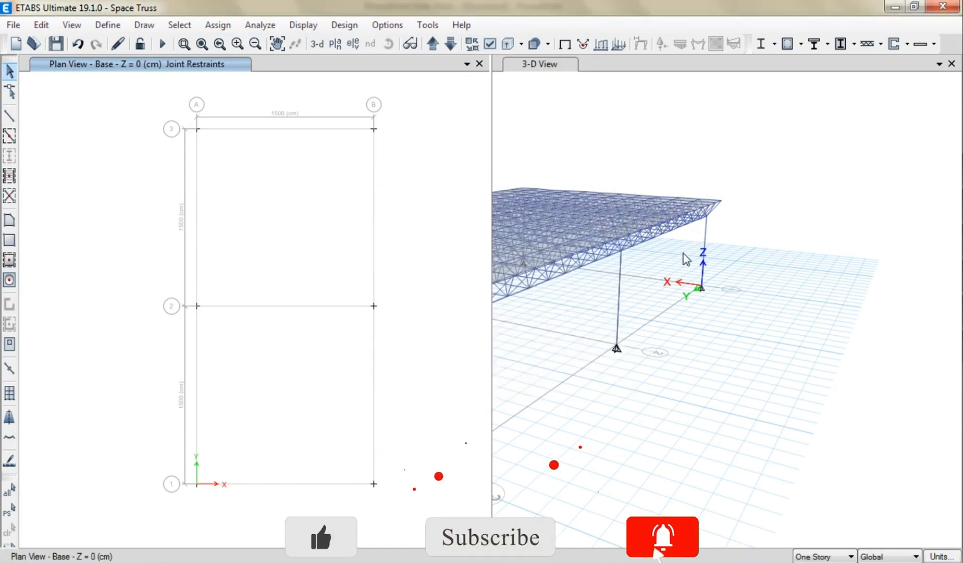
Step: Remove all restraints from the six column-top joints in the Story1 plan
{"action": "left_click", "coordinate": [432, 43]}
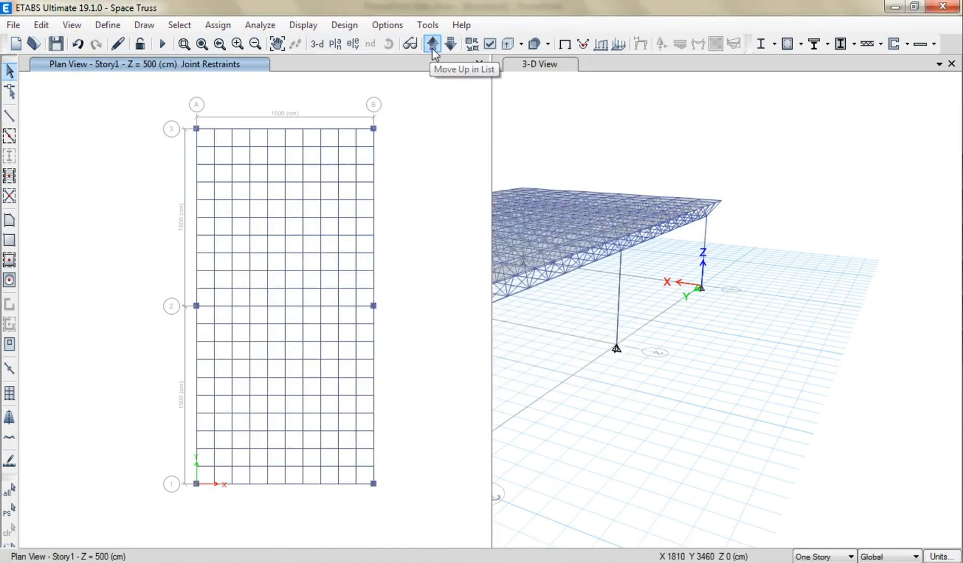
{"action": "left_click", "coordinate": [378, 481]}
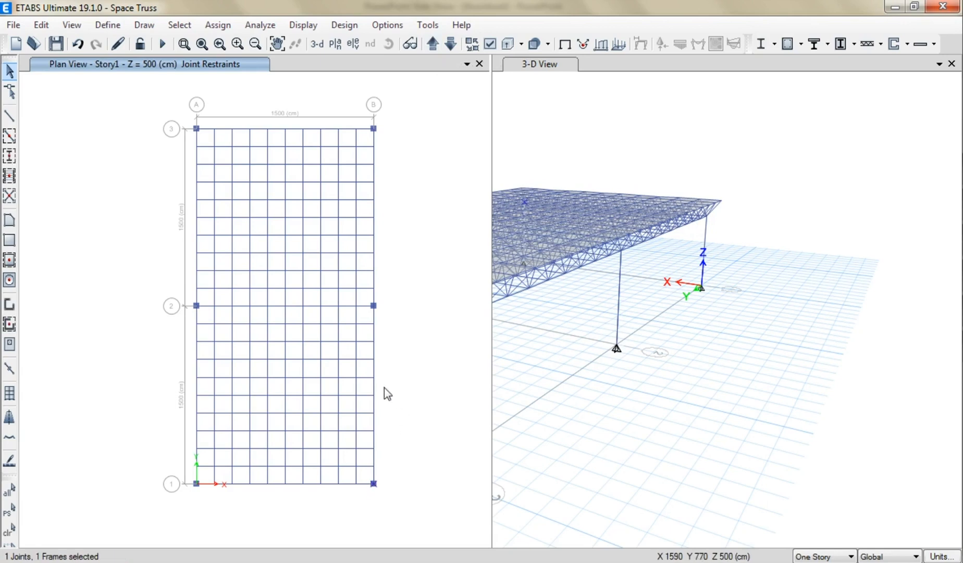
{"action": "left_click", "coordinate": [374, 307]}
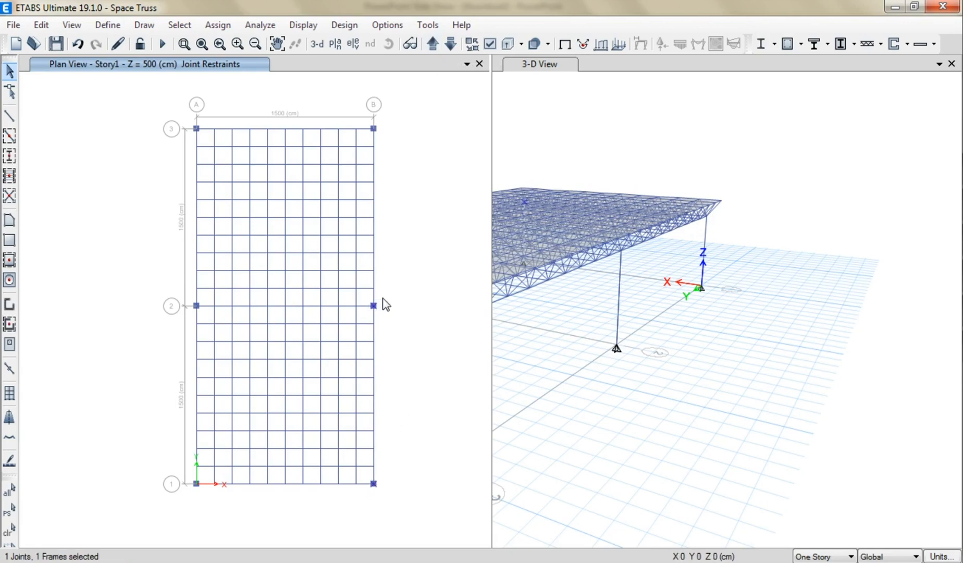
{"action": "left_click", "coordinate": [374, 128]}
{"action": "left_click", "coordinate": [196, 128]}
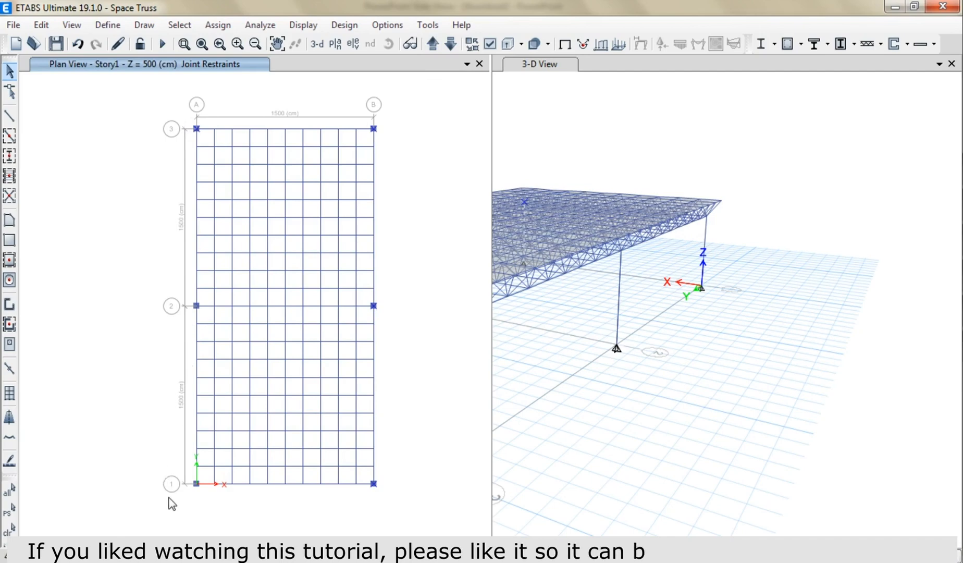
{"action": "left_click", "coordinate": [196, 306]}
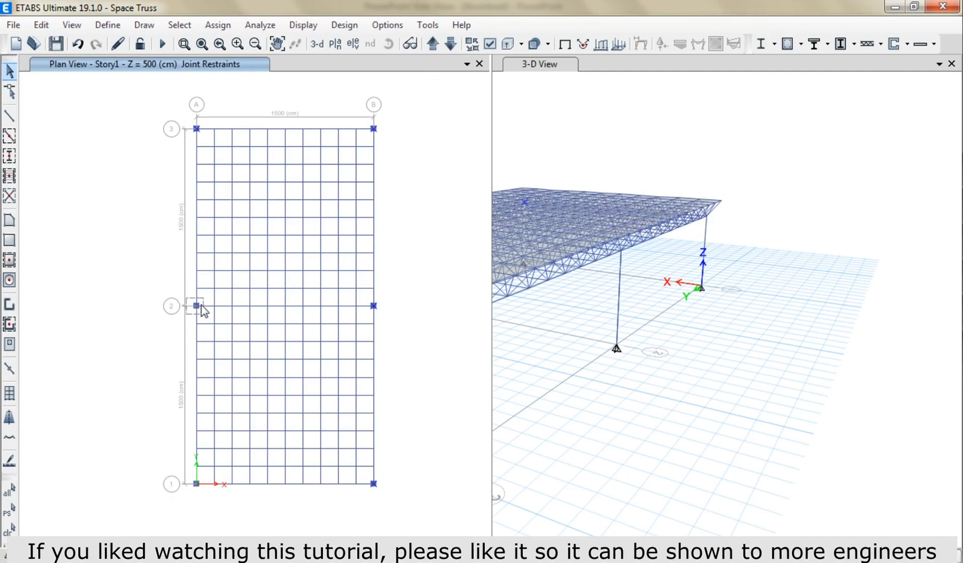
{"action": "left_click", "coordinate": [196, 483]}
{"action": "middle_click_drag", "start_coordinate": [741, 278], "coordinate": [925, 271]}
{"action": "middle_click_drag", "start_coordinate": [628, 355], "coordinate": [590, 335]}
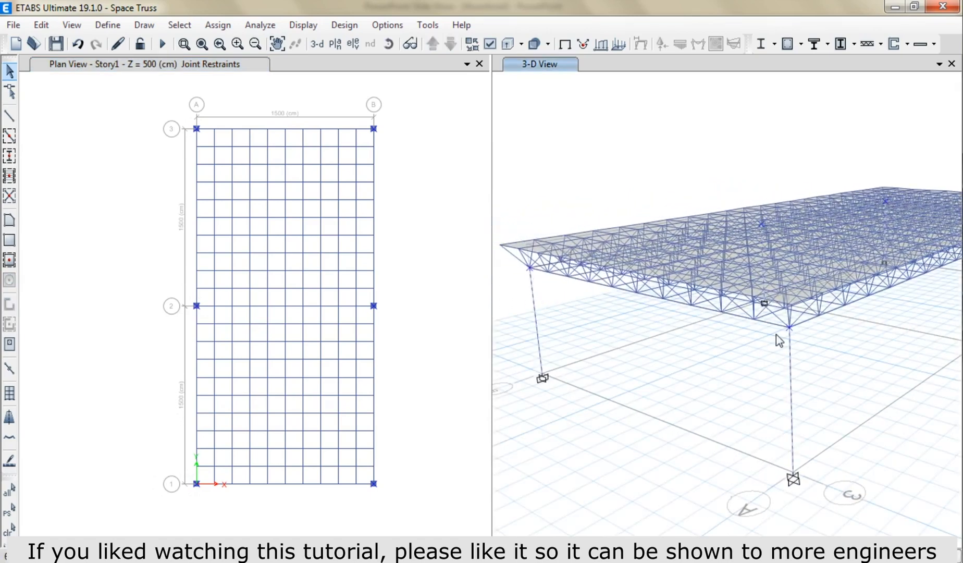
{"action": "left_click", "coordinate": [217, 24]}
{"action": "mouse_move", "coordinate": [406, 41]}
{"action": "left_click", "coordinate": [459, 40]}
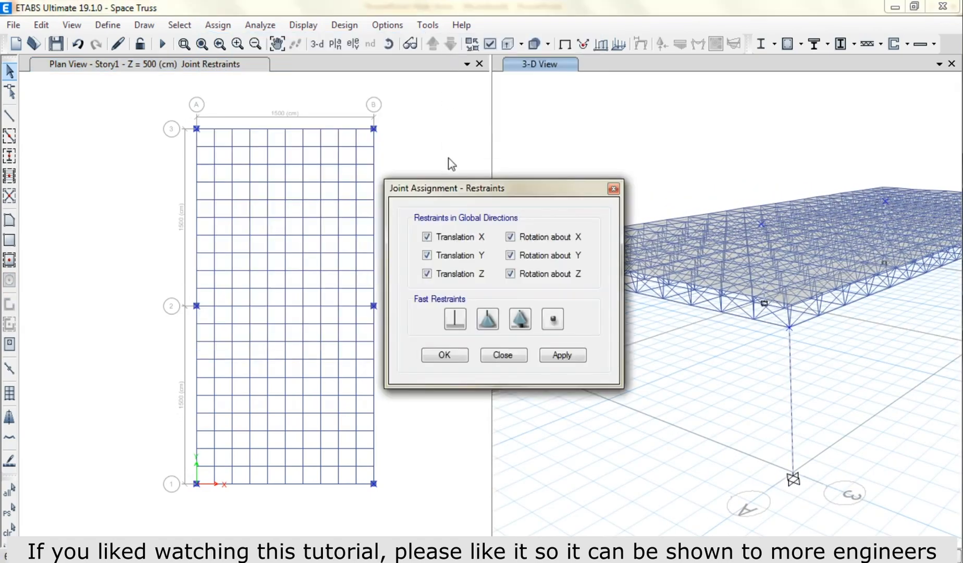
{"action": "left_click", "coordinate": [553, 319]}
{"action": "left_click", "coordinate": [552, 359]}
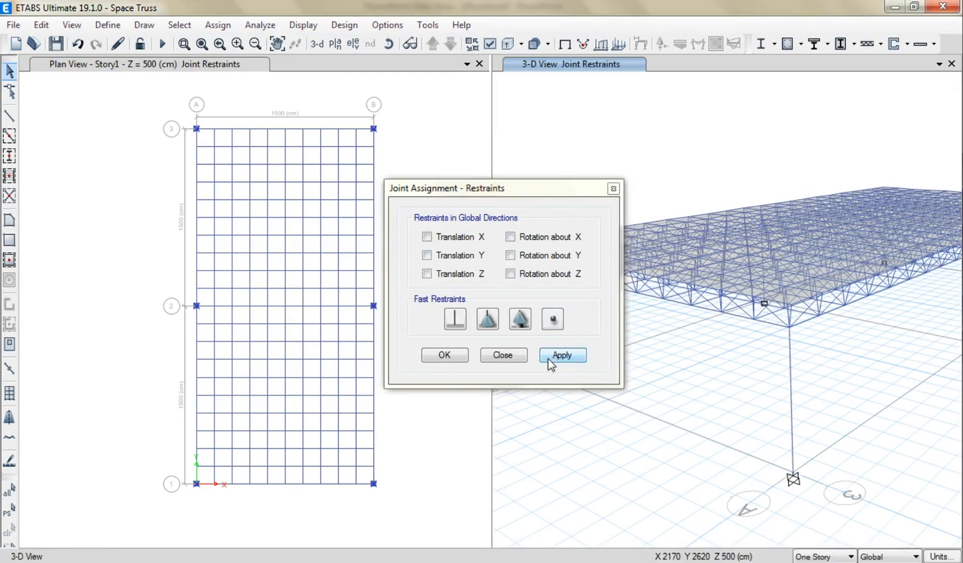
{"action": "left_click", "coordinate": [454, 355]}
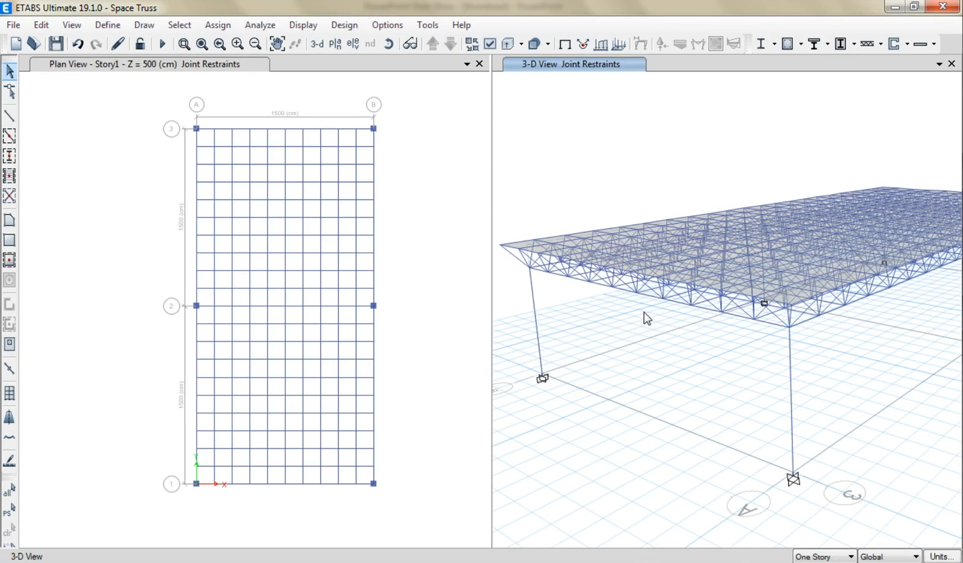
Step: Save the model and close the Story1 plan so only the 3D view remains
{"action": "left_click", "coordinate": [56, 44]}
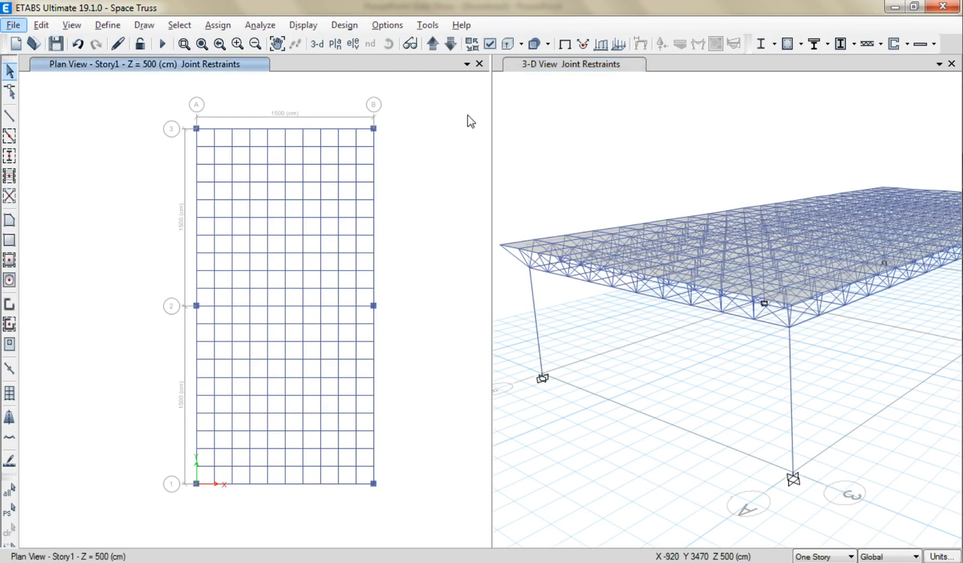
{"action": "left_click", "coordinate": [479, 65]}
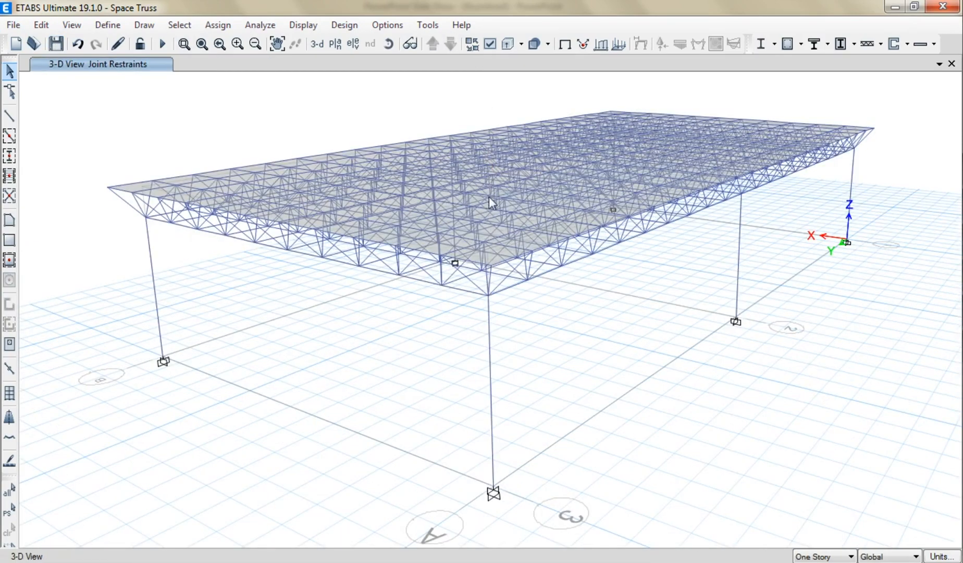
{"action": "middle_click_drag", "start_coordinate": [471, 278], "coordinate": [510, 252], "text": "shift"}
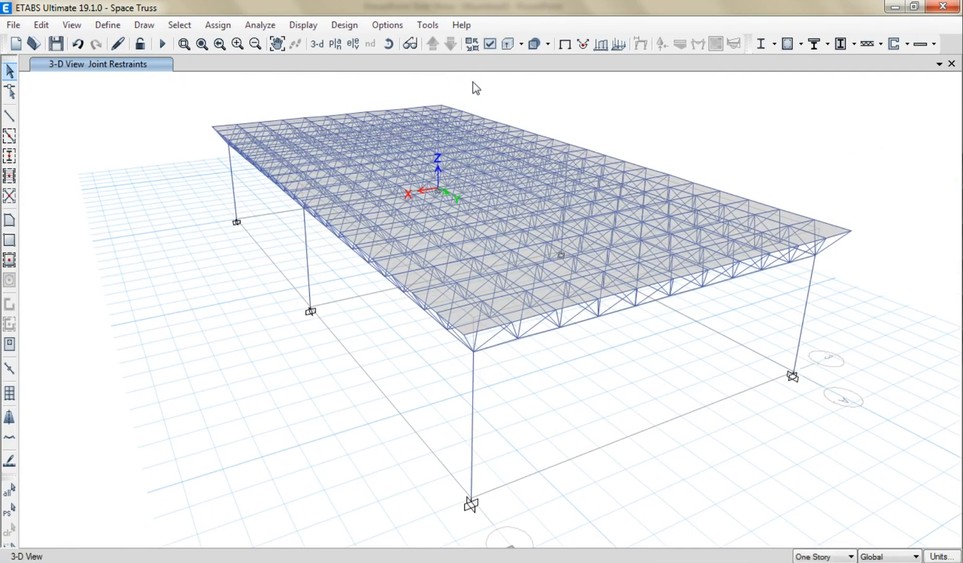
Step: Display the frames extruded without transparency and examine the roof and its columns from above and below
{"action": "left_click", "coordinate": [508, 44]}
{"action": "left_click", "coordinate": [508, 44]}
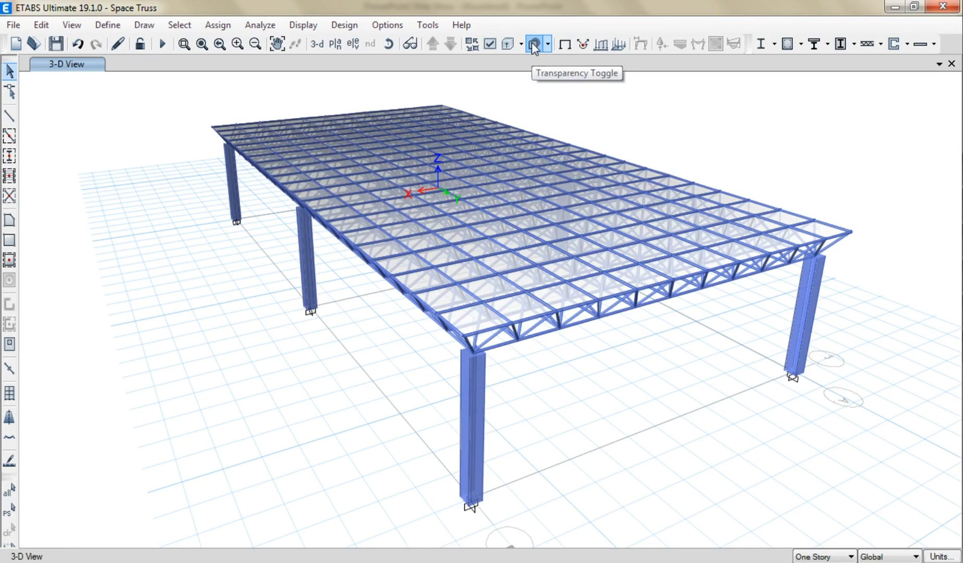
{"action": "left_click", "coordinate": [531, 44]}
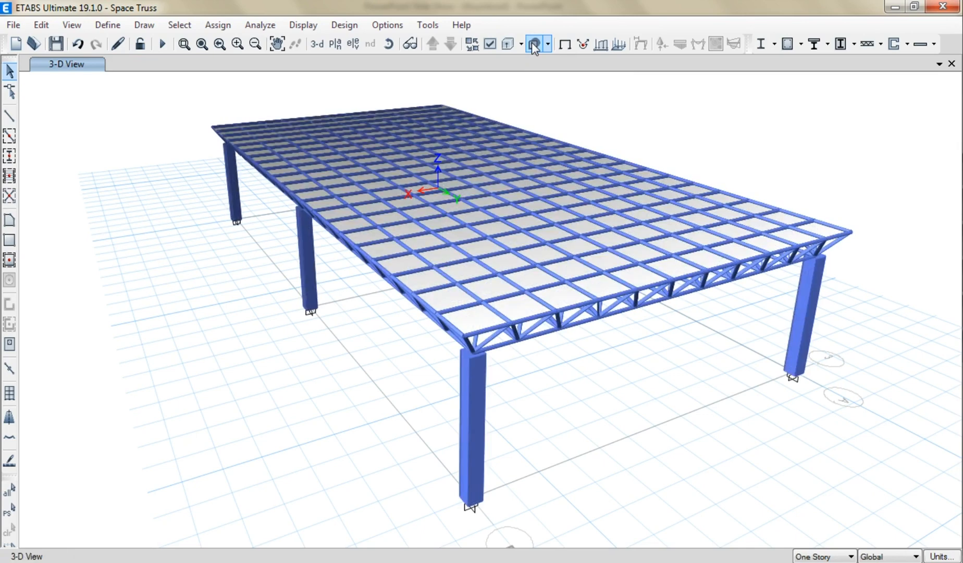
{"action": "left_click", "coordinate": [532, 44]}
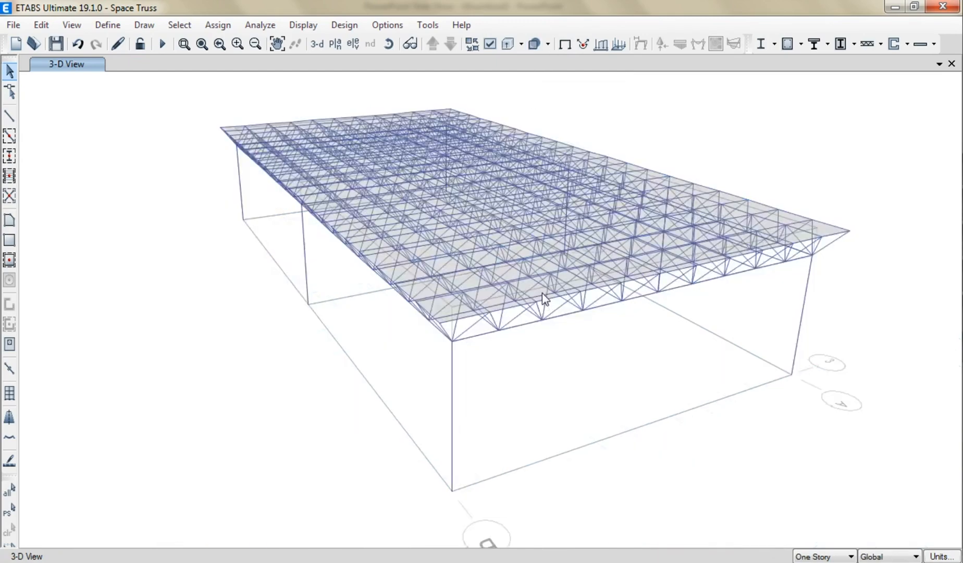
{"action": "middle_click_drag", "start_coordinate": [524, 281], "coordinate": [409, 249], "text": "shift"}
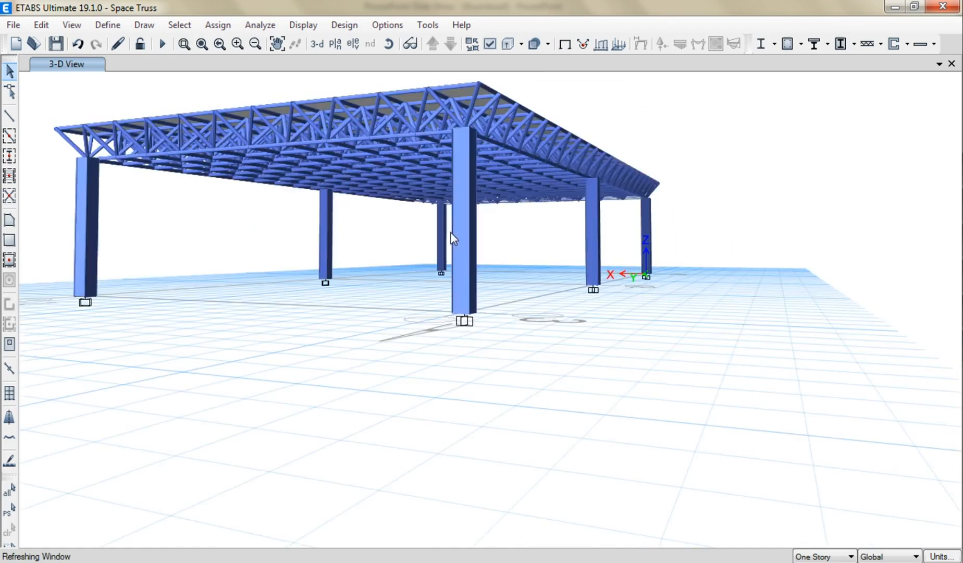
{"action": "middle_click_drag", "start_coordinate": [451, 241], "coordinate": [499, 309]}
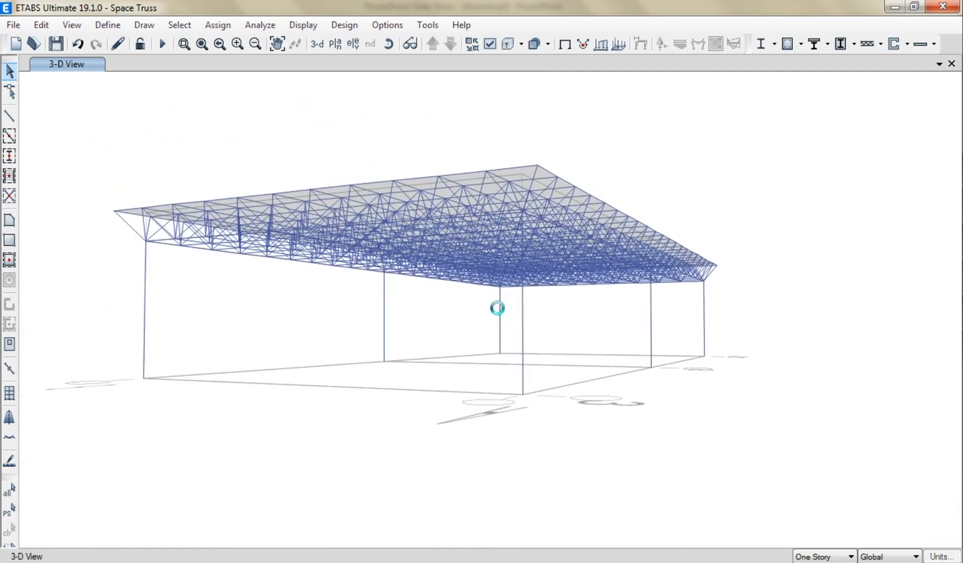